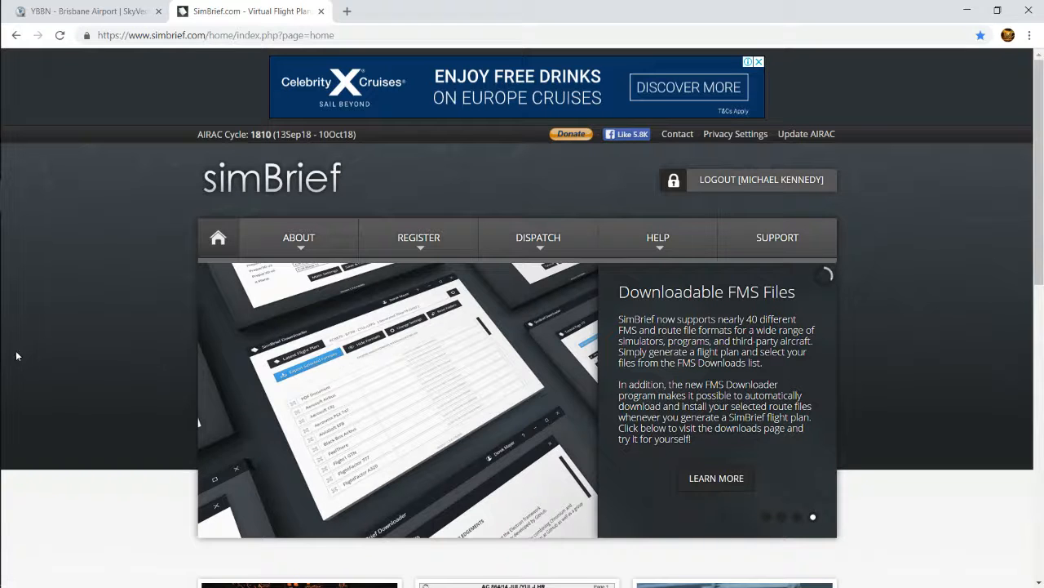
Look over the SimBrief home page, including its navigation menus, feature summaries, news releases and statistics
{"action": "mouse_move", "coordinate": [287, 237]}
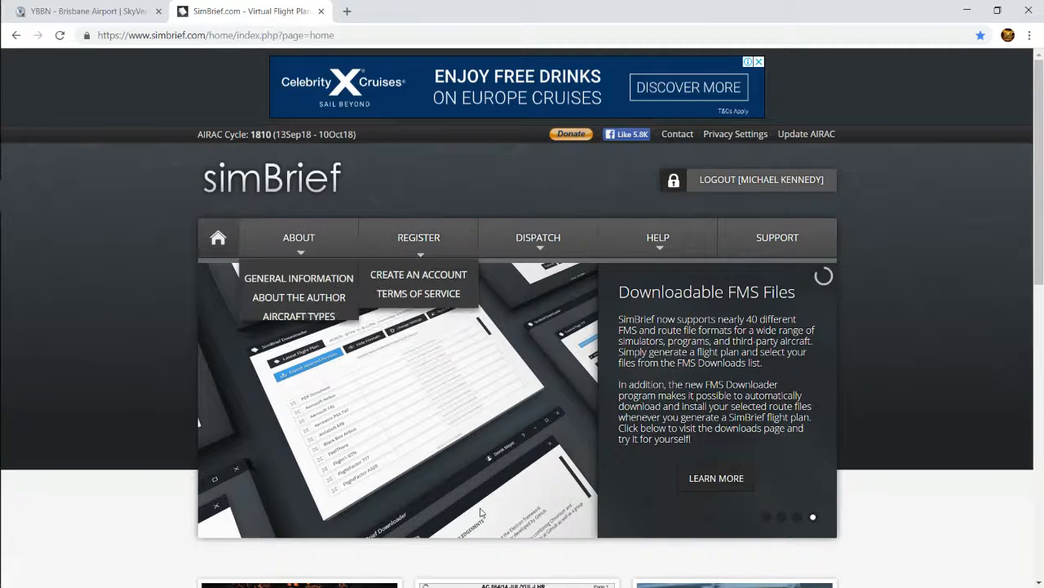
{"action": "mouse_move", "coordinate": [251, 265]}
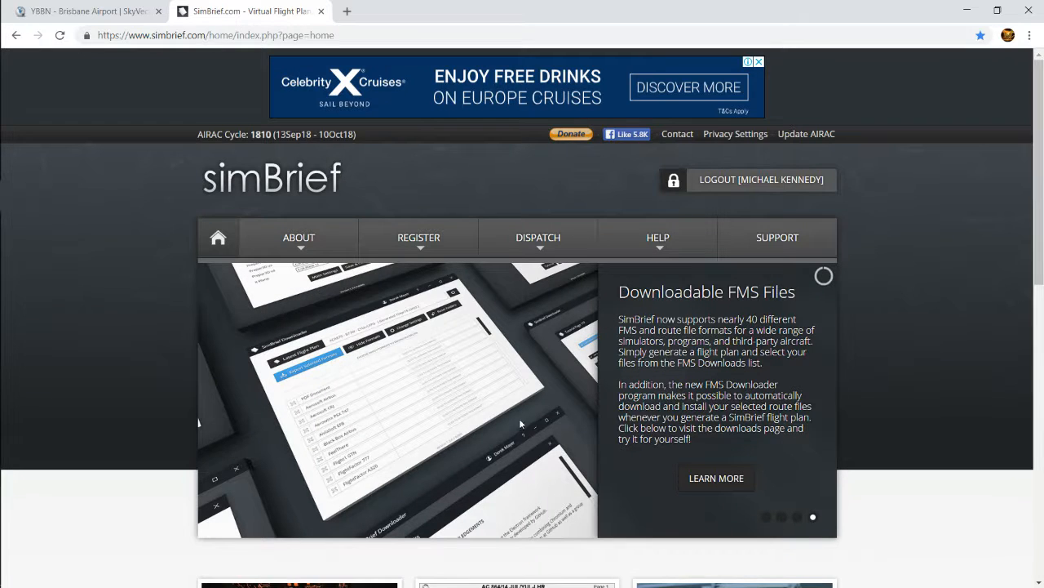
{"action": "scroll", "coordinate": [520, 424], "scroll_direction": "down", "scroll_amount": 4}
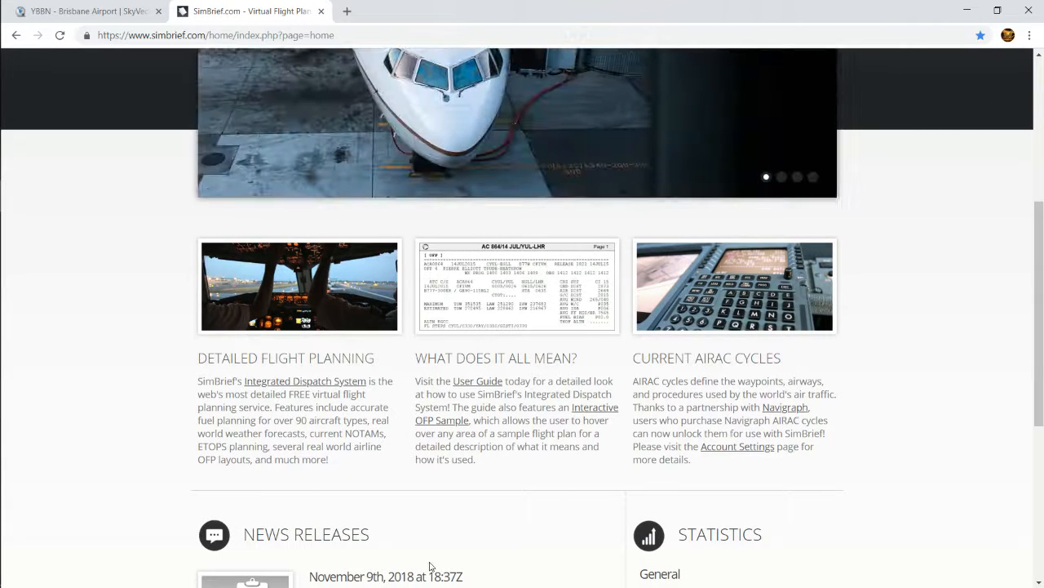
{"action": "scroll", "coordinate": [400, 482], "scroll_direction": "down", "scroll_amount": 2}
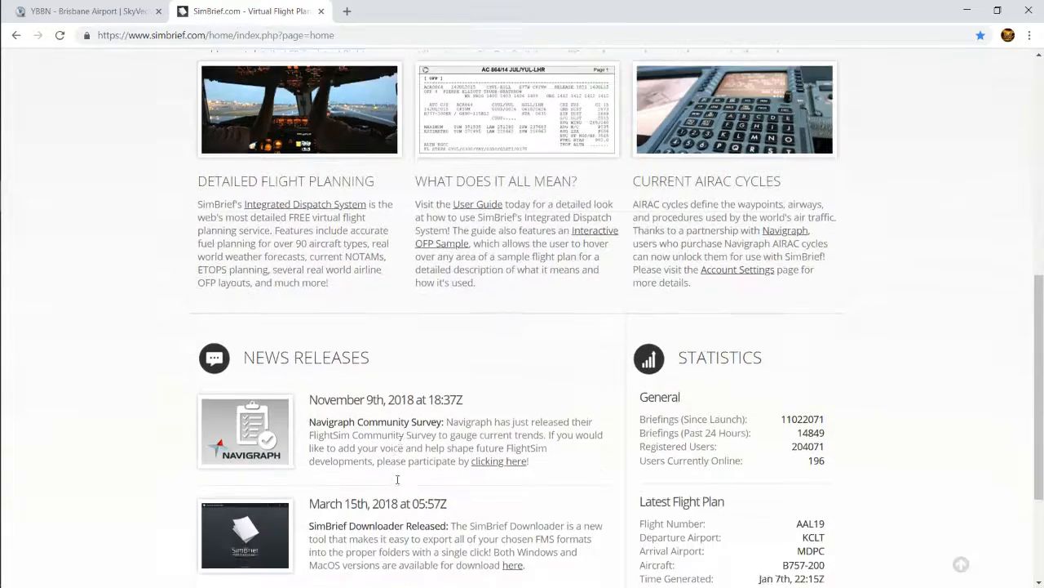
{"action": "scroll", "coordinate": [397, 482], "scroll_direction": "down", "scroll_amount": 2}
{"action": "scroll", "coordinate": [395, 483], "scroll_direction": "up", "scroll_amount": 8}
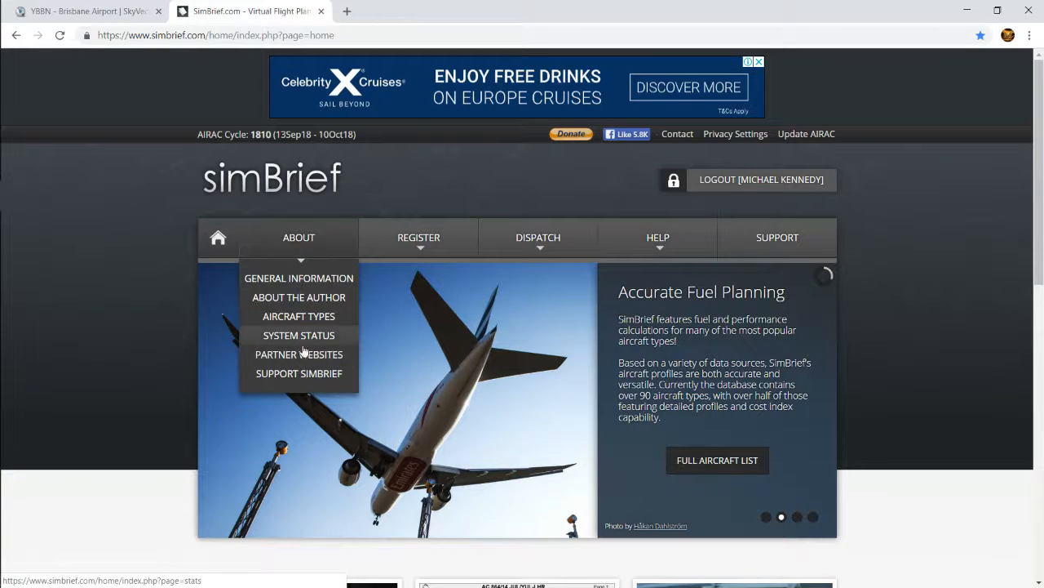
{"action": "mouse_move", "coordinate": [416, 247]}
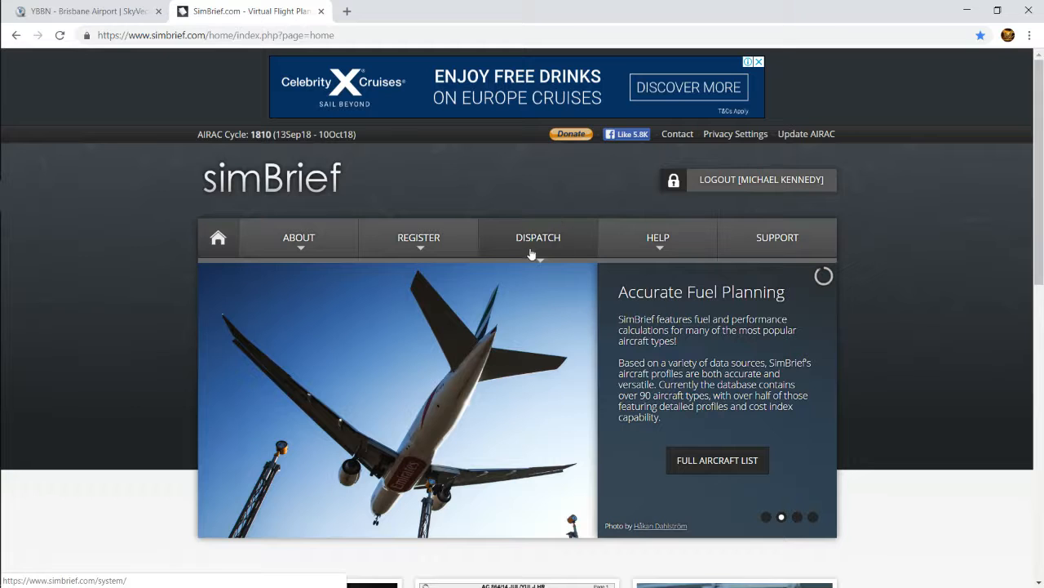
Open the integrated dispatch system and go to its My Fleet page
{"action": "left_click", "coordinate": [535, 237]}
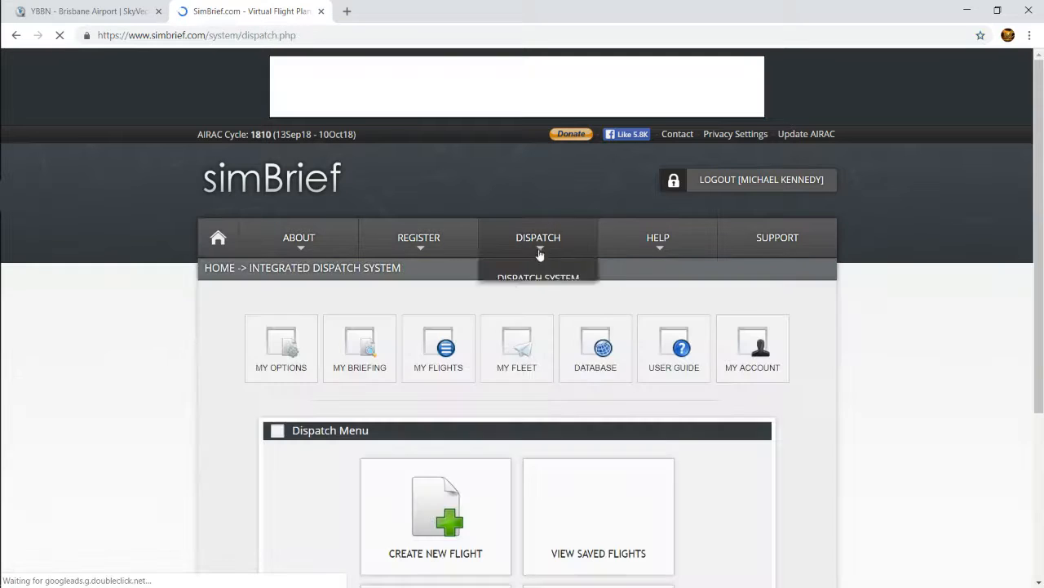
{"action": "mouse_move", "coordinate": [543, 248]}
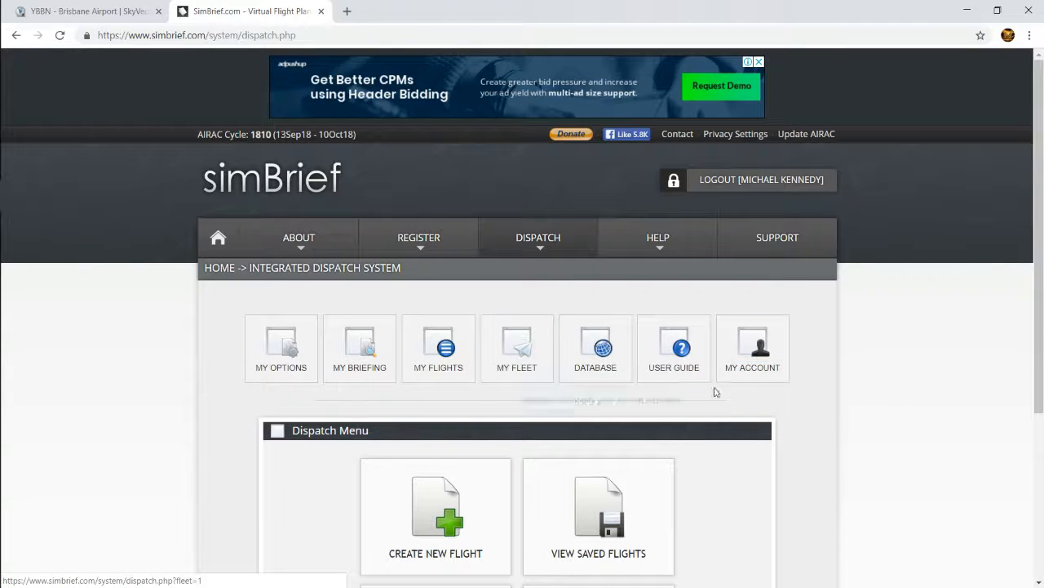
{"action": "scroll", "coordinate": [450, 345], "scroll_direction": "down", "scroll_amount": 3}
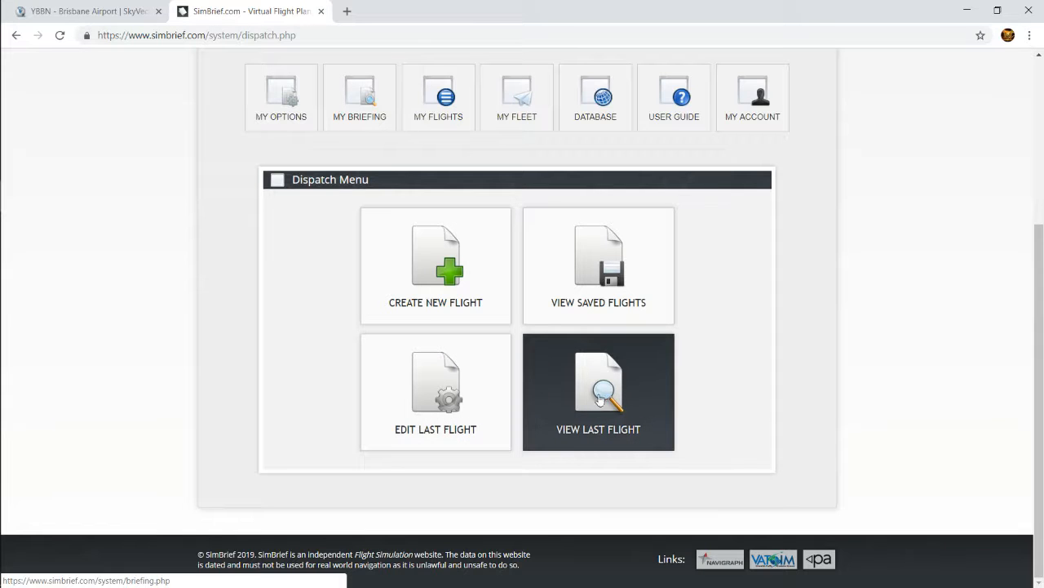
{"action": "scroll", "coordinate": [534, 271], "scroll_direction": "up", "scroll_amount": 3}
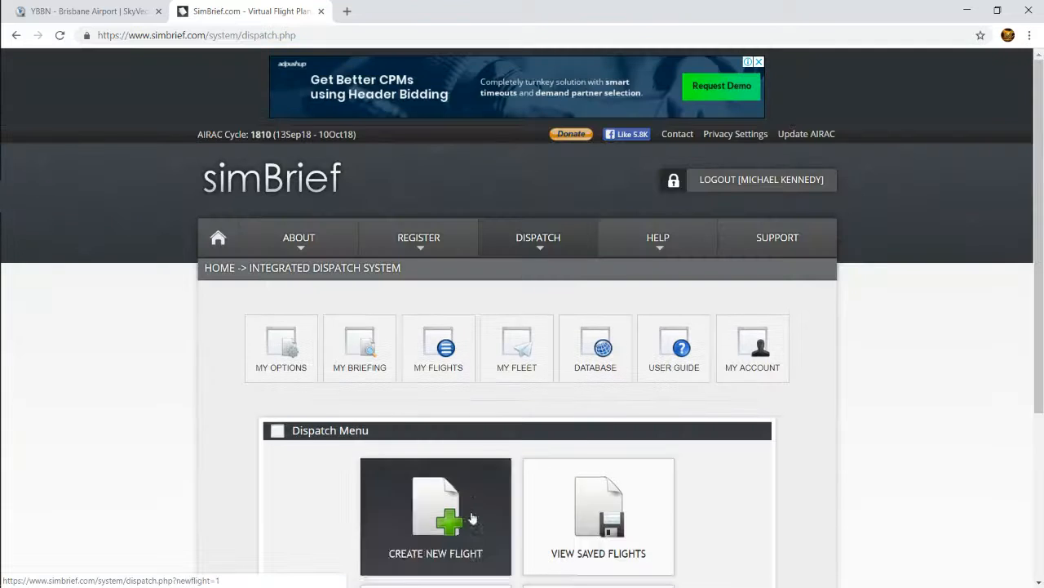
{"action": "scroll", "coordinate": [482, 466], "scroll_direction": "down", "scroll_amount": 2}
{"action": "scroll", "coordinate": [517, 226], "scroll_direction": "up", "scroll_amount": 1}
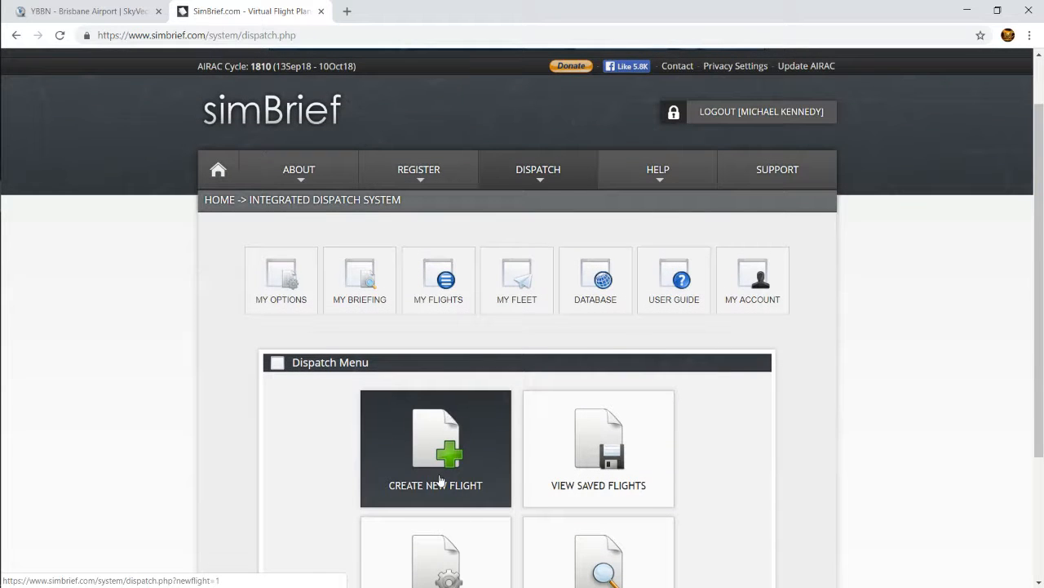
{"action": "left_click", "coordinate": [506, 296]}
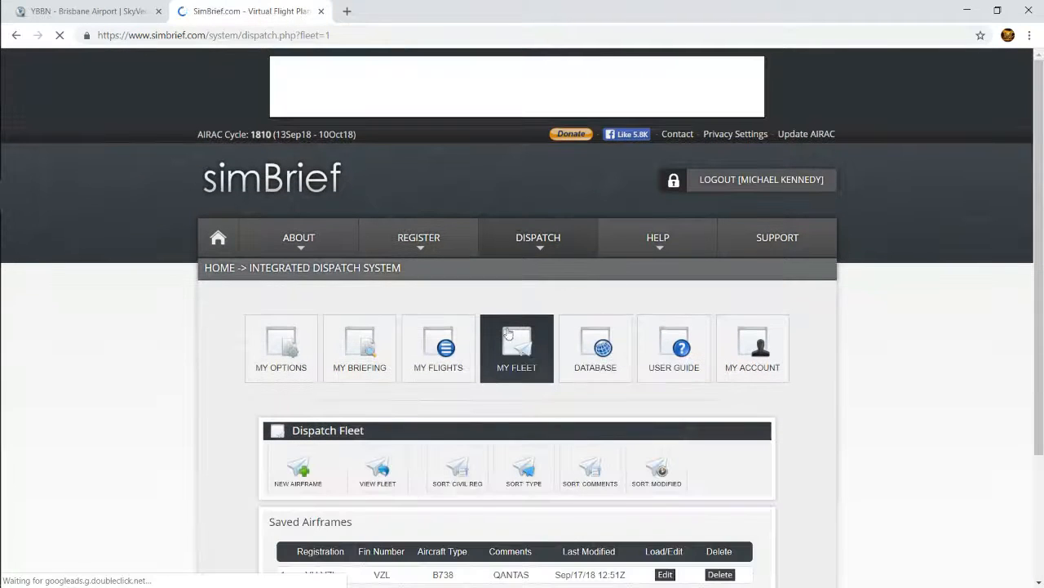
Start a new airframe in the dispatch fleet using the aircraft type B736 - B737-600
{"action": "scroll", "coordinate": [310, 489], "scroll_direction": "down", "scroll_amount": 2}
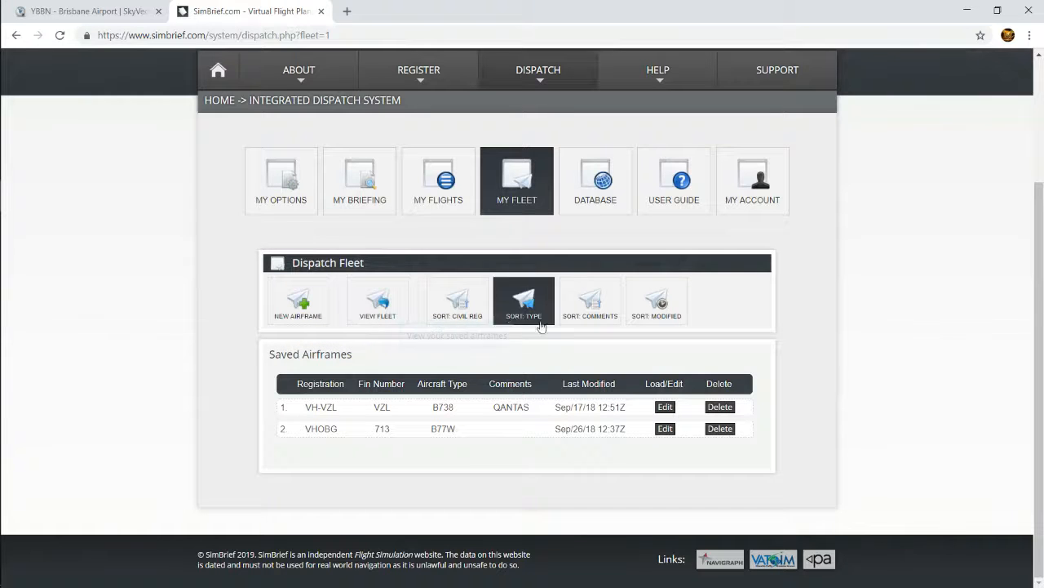
{"action": "left_click", "coordinate": [298, 302]}
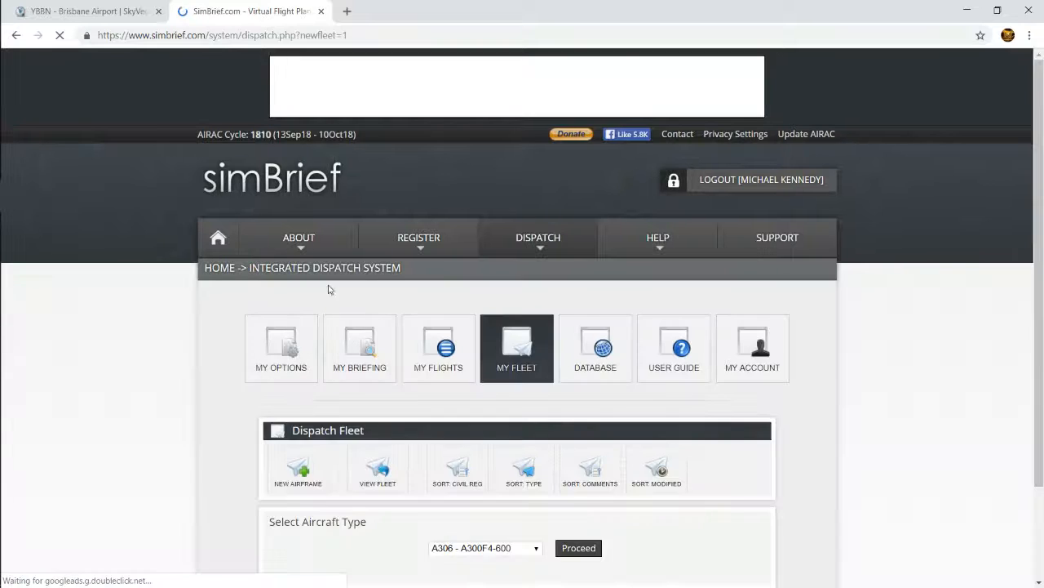
{"action": "scroll", "coordinate": [516, 504], "scroll_direction": "down", "scroll_amount": 2}
{"action": "left_click", "coordinate": [529, 433]}
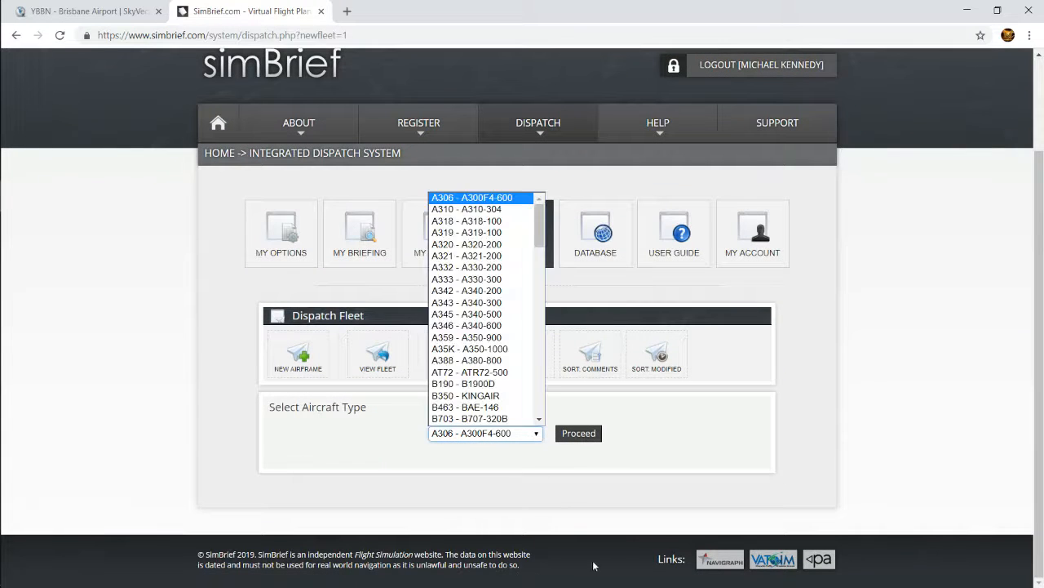
{"action": "scroll", "coordinate": [474, 387], "scroll_direction": "down", "scroll_amount": 10}
{"action": "scroll", "coordinate": [474, 390], "scroll_direction": "down", "scroll_amount": 7}
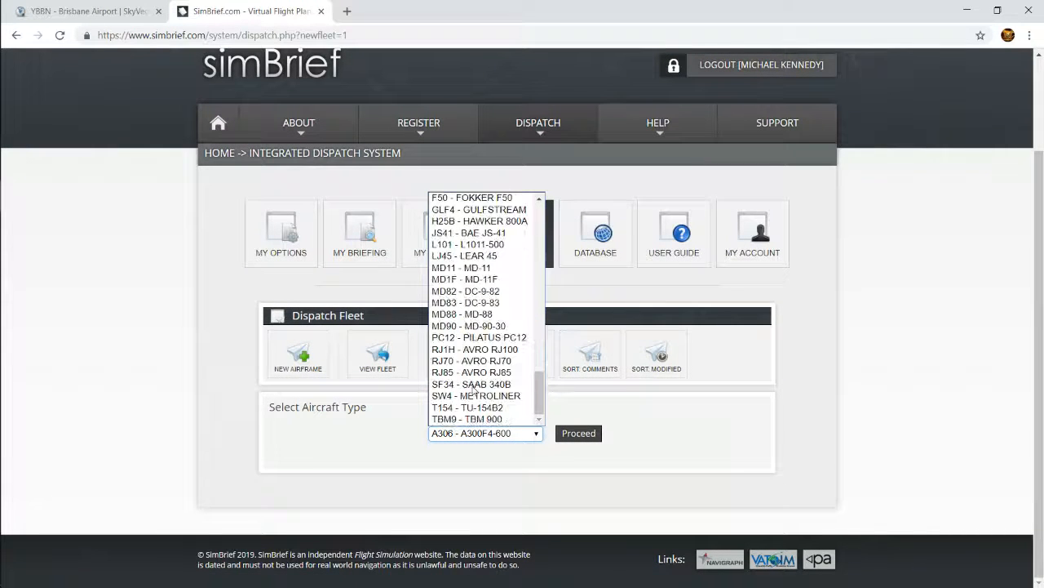
{"action": "scroll", "coordinate": [474, 390], "scroll_direction": "up", "scroll_amount": 15}
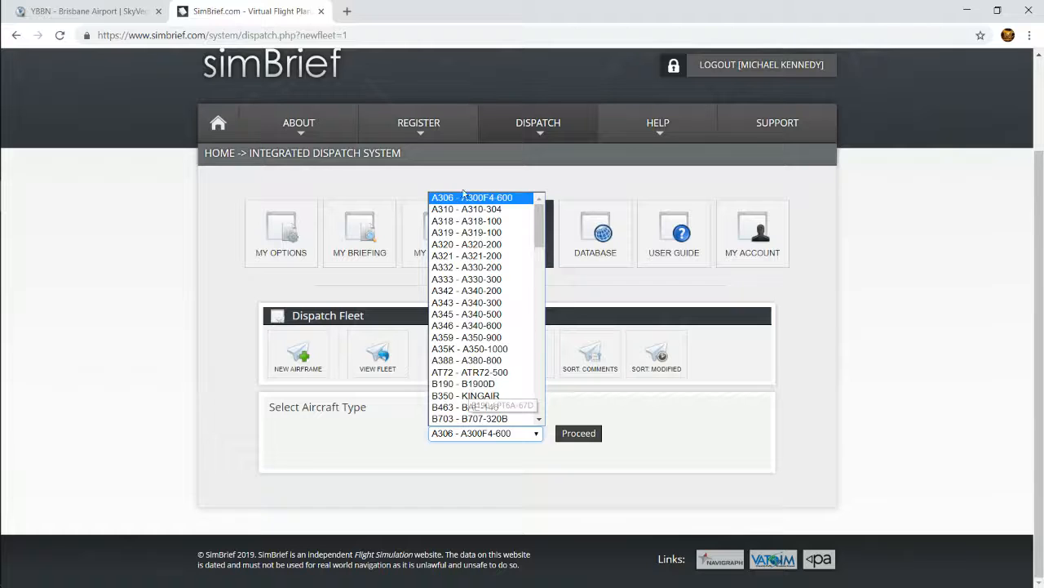
{"action": "scroll", "coordinate": [489, 343], "scroll_direction": "down", "scroll_amount": 5}
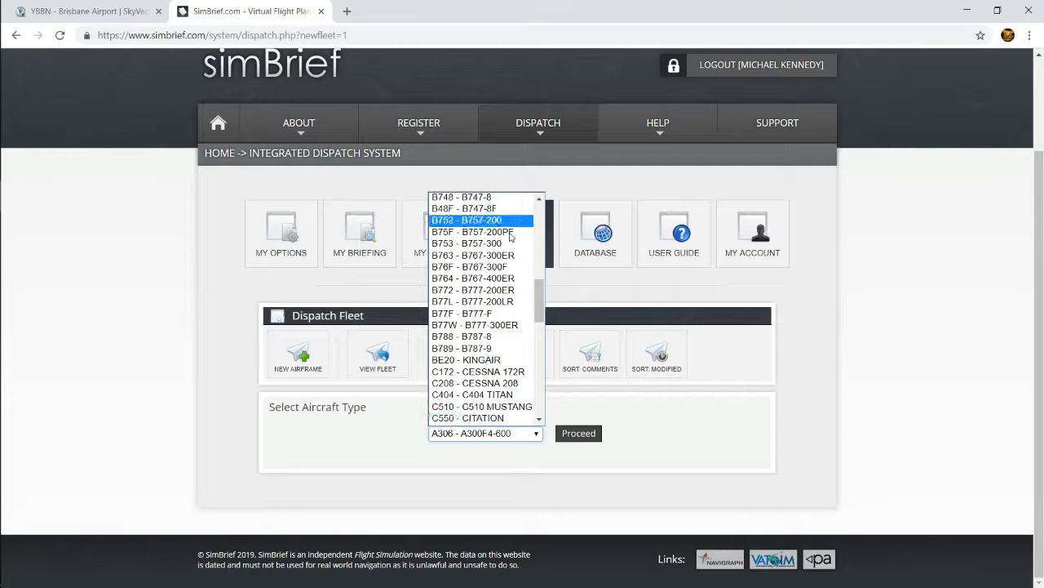
{"action": "scroll", "coordinate": [480, 277], "scroll_direction": "up", "scroll_amount": 4}
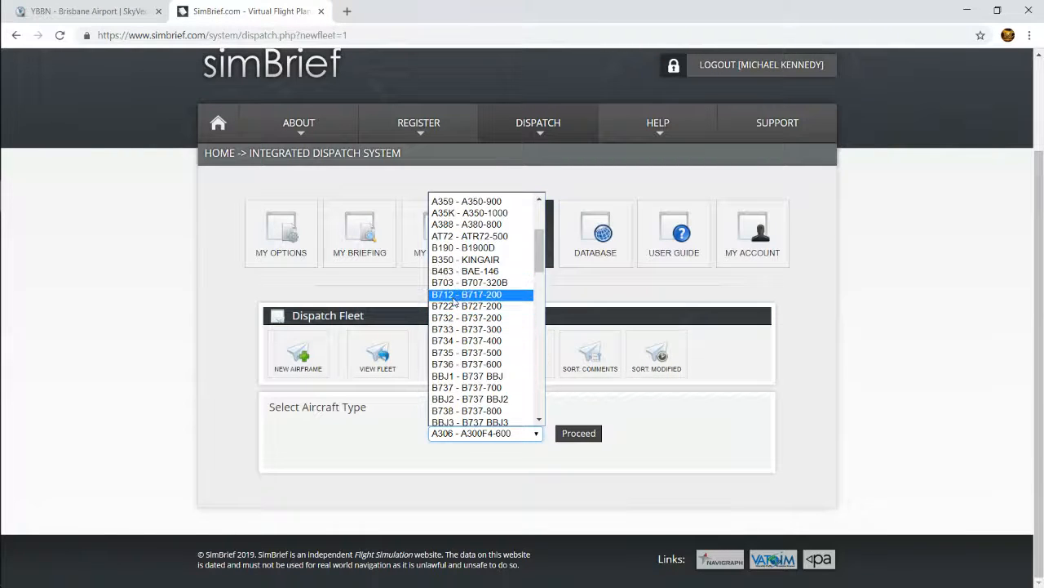
{"action": "scroll", "coordinate": [469, 357], "scroll_direction": "down", "scroll_amount": 3}
{"action": "scroll", "coordinate": [478, 256], "scroll_direction": "up", "scroll_amount": 3}
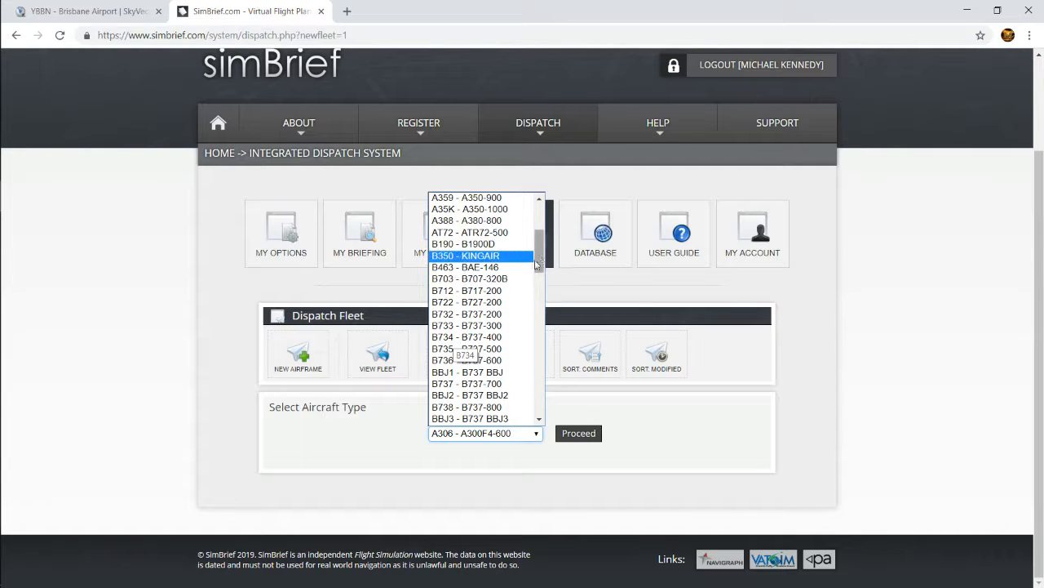
{"action": "mouse_move", "coordinate": [539, 259]}
{"action": "left_mouse_down"}
{"action": "mouse_move", "coordinate": [545, 313]}
{"action": "mouse_move", "coordinate": [542, 279]}
{"action": "left_mouse_up"}
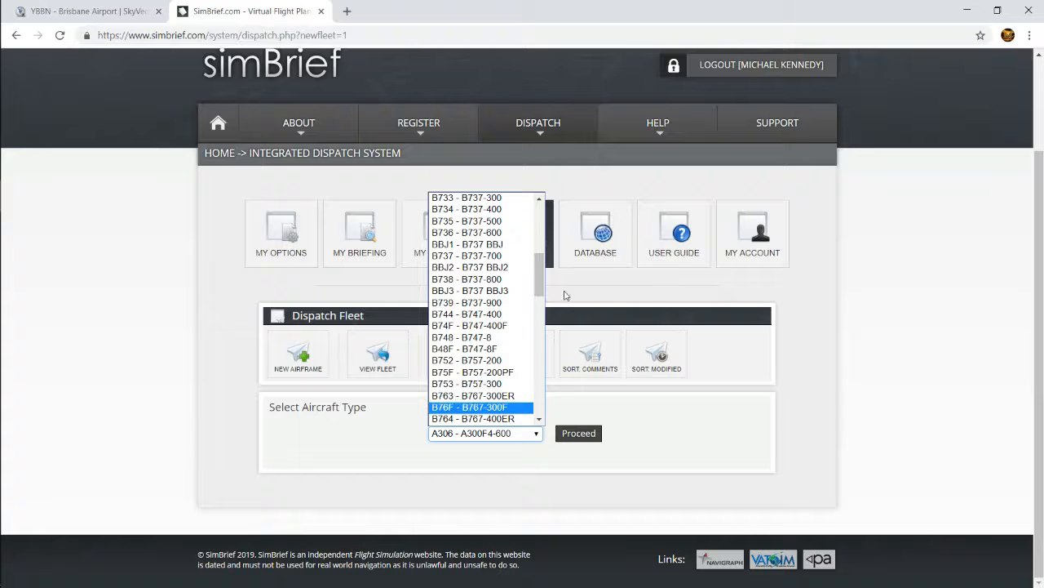
{"action": "left_click_drag", "start_coordinate": [541, 280], "coordinate": [539, 264]}
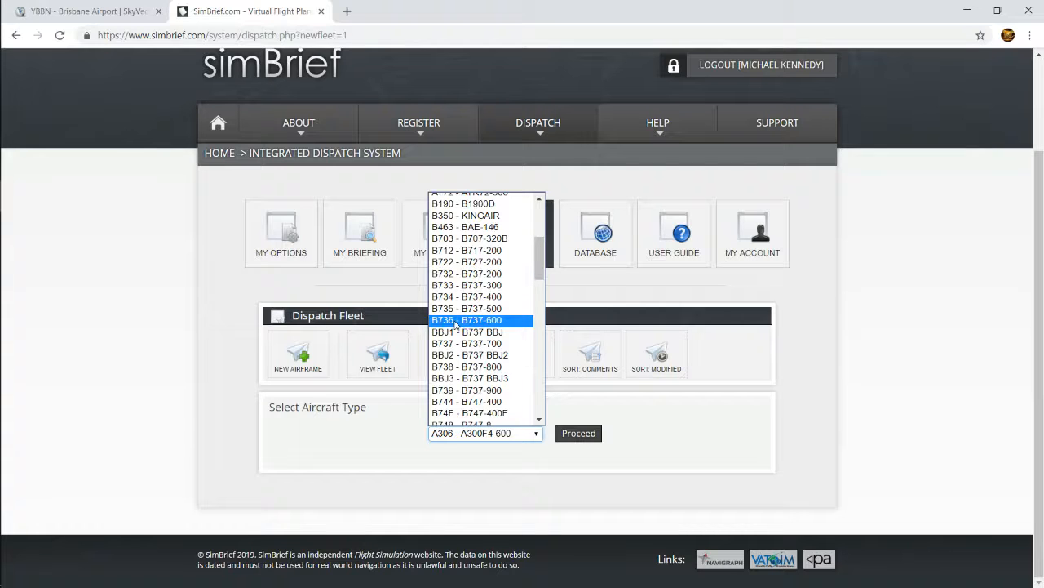
{"action": "left_click", "coordinate": [519, 323]}
{"action": "left_click", "coordinate": [579, 439]}
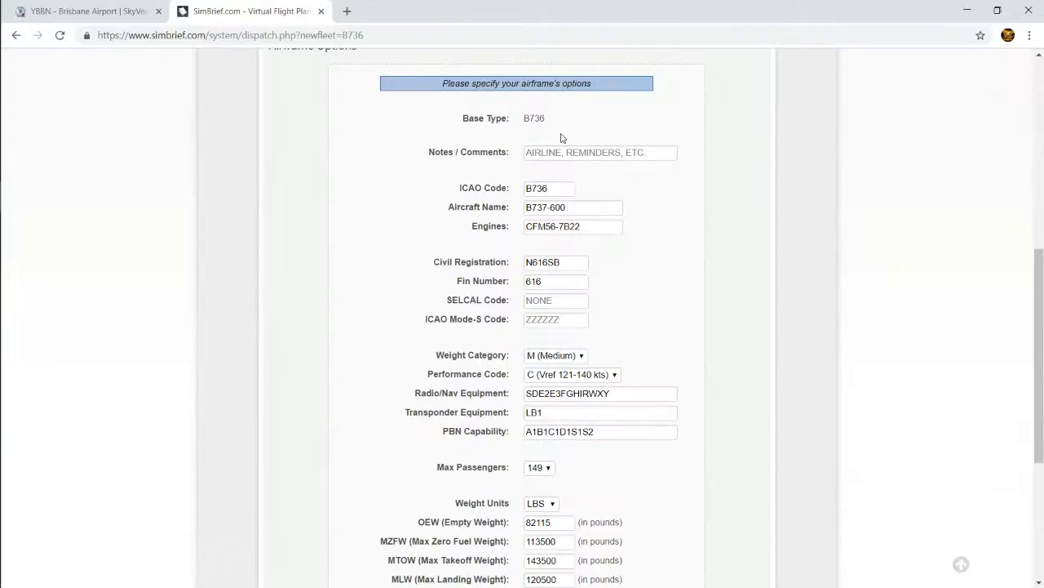
Set the airframe's ICAO code to B738 and its aircraft name to B737-800
{"action": "scroll", "coordinate": [563, 326], "scroll_direction": "down", "scroll_amount": 4}
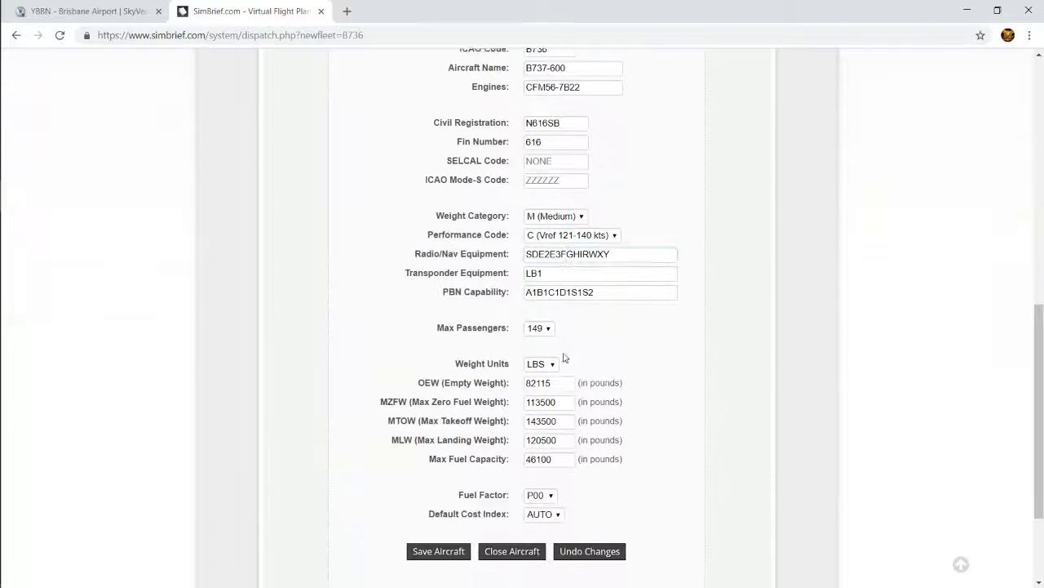
{"action": "scroll", "coordinate": [561, 381], "scroll_direction": "up", "scroll_amount": 6}
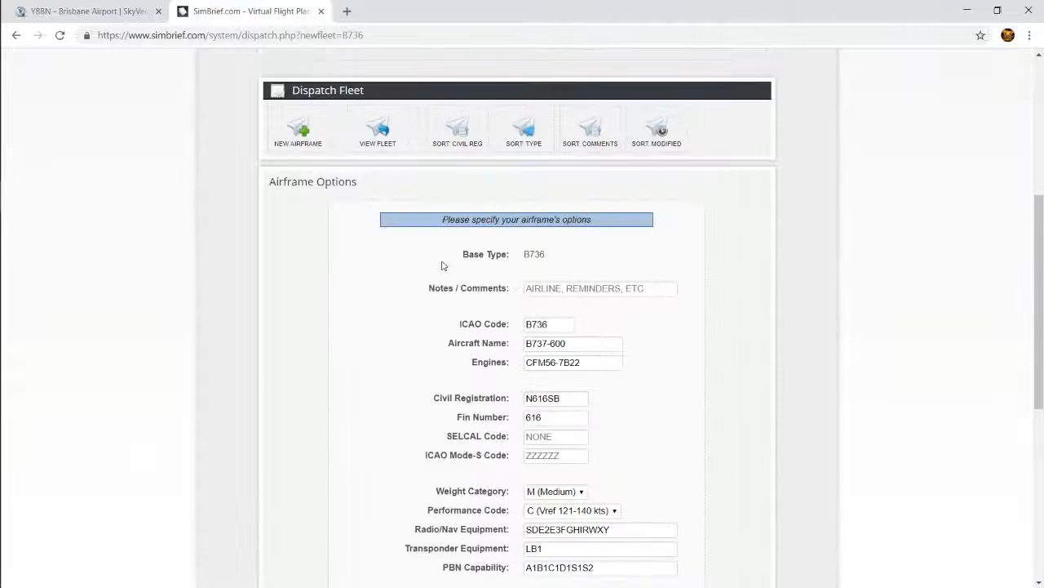
{"action": "left_click", "coordinate": [556, 345]}
{"action": "left_click", "coordinate": [502, 338]}
{"action": "left_click", "coordinate": [557, 338]}
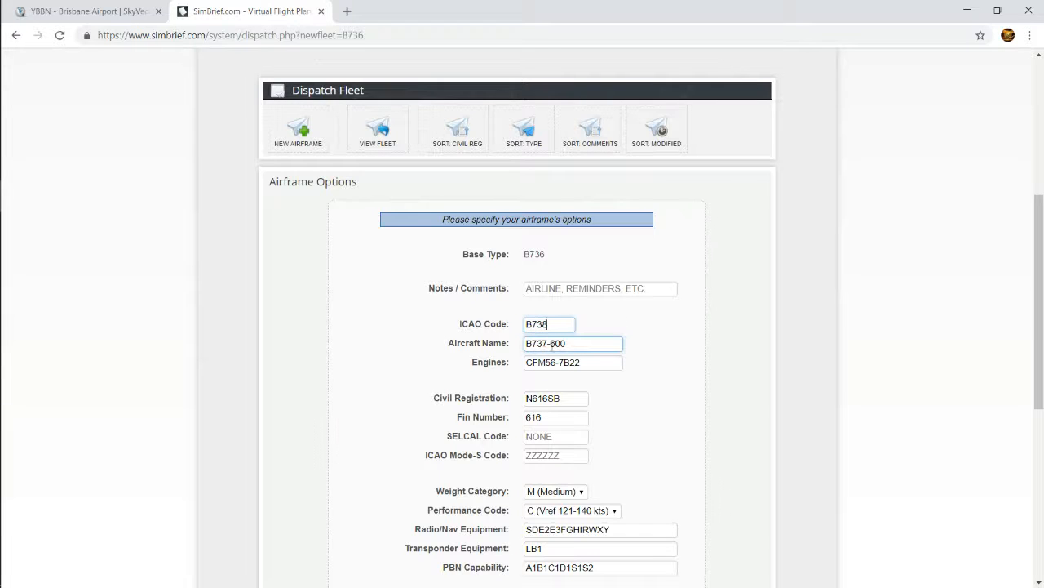
{"action": "left_click_drag", "start_coordinate": [553, 345], "coordinate": [607, 346]}
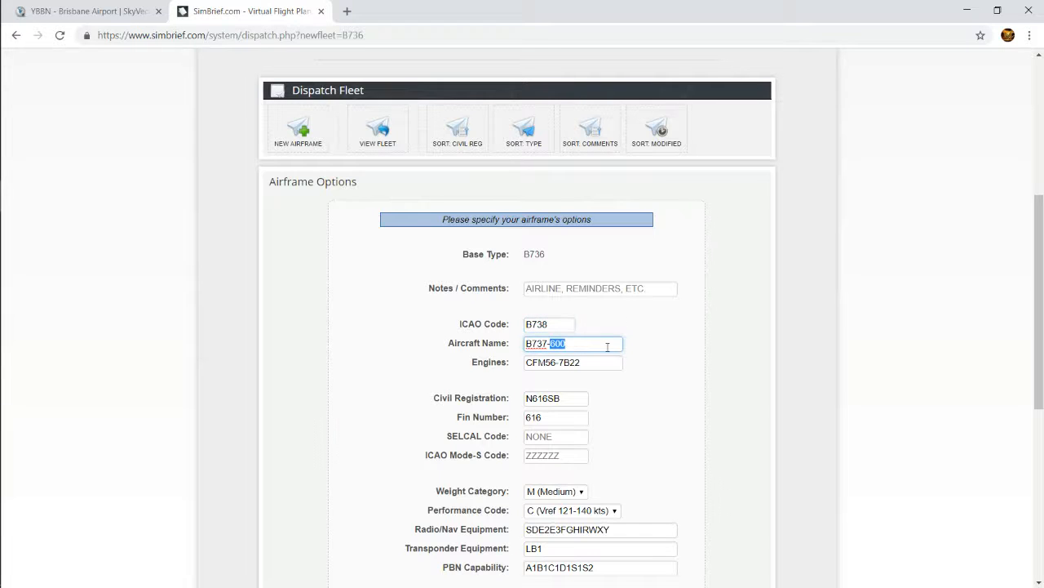
{"action": "left_click", "coordinate": [675, 355]}
{"action": "left_click", "coordinate": [538, 287]}
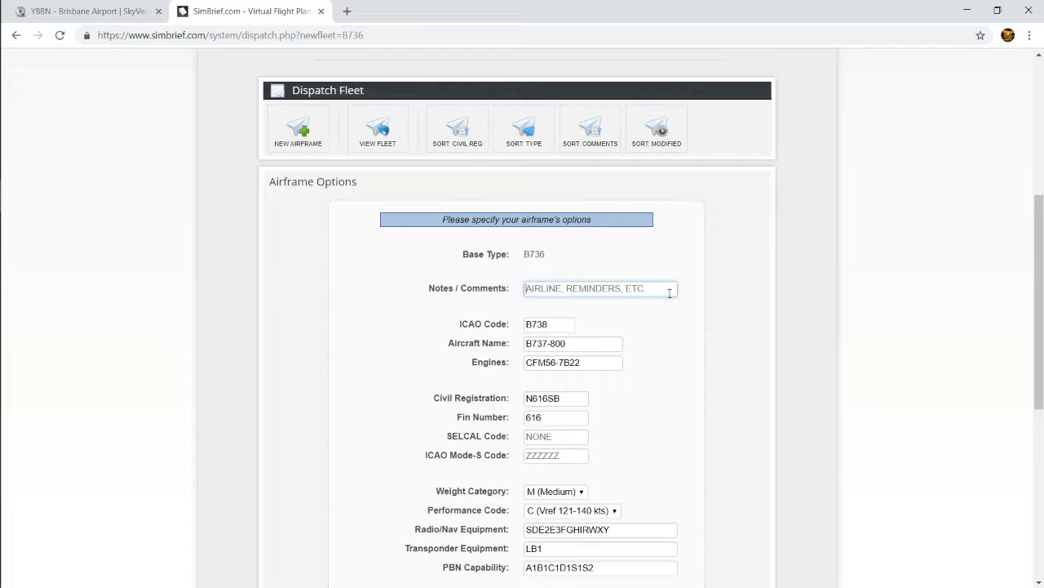
{"action": "left_click", "coordinate": [545, 255]}
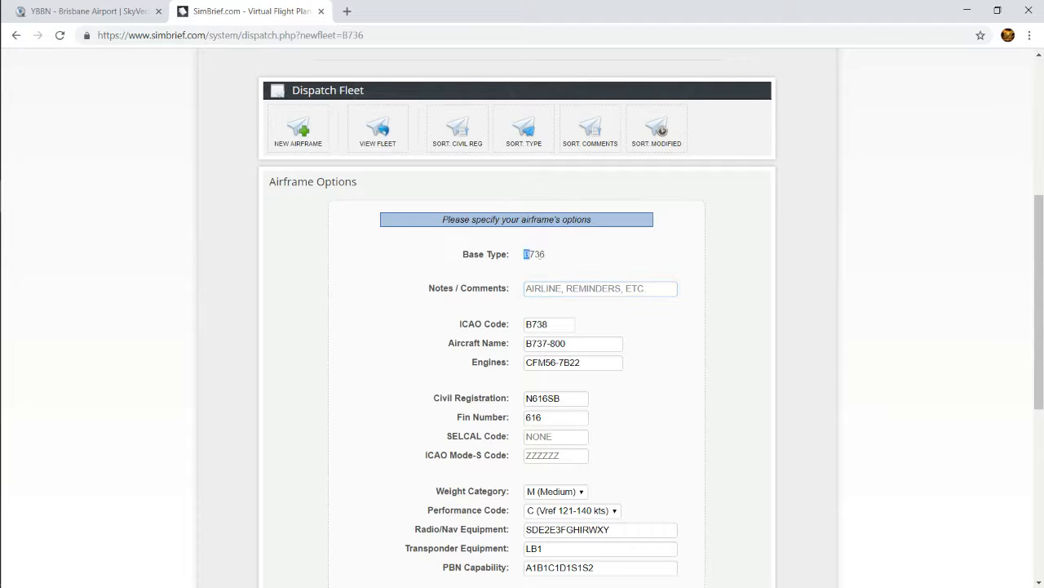
{"action": "scroll", "coordinate": [521, 273], "scroll_direction": "down", "scroll_amount": 3}
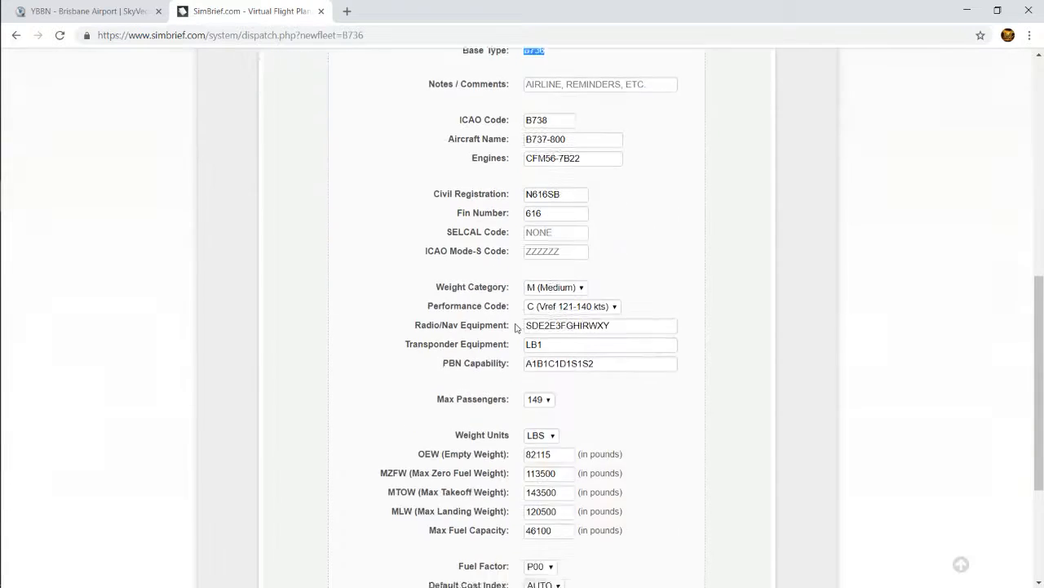
{"action": "scroll", "coordinate": [523, 206], "scroll_direction": "up", "scroll_amount": 3}
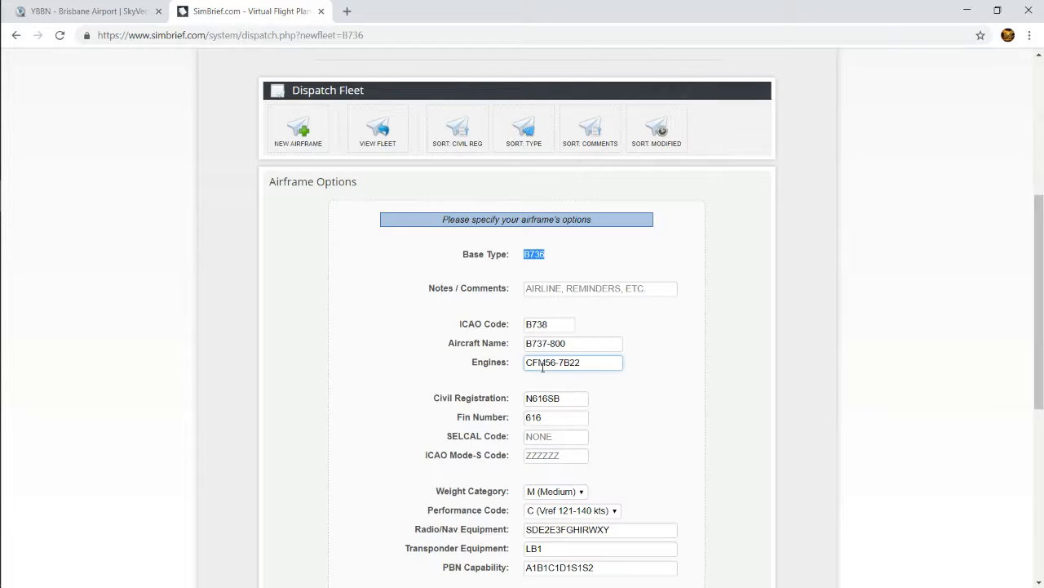
{"action": "left_click", "coordinate": [592, 364]}
Set the airframe's civil registration to VH-ERF
{"action": "scroll", "coordinate": [591, 479], "scroll_direction": "down", "scroll_amount": 2}
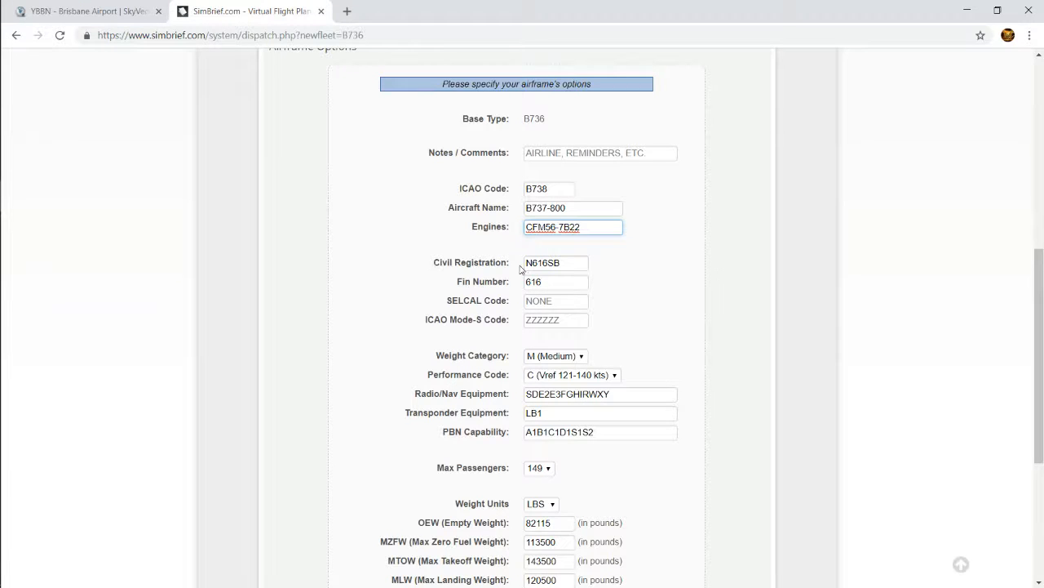
{"action": "left_click_drag", "start_coordinate": [539, 263], "coordinate": [448, 302]}
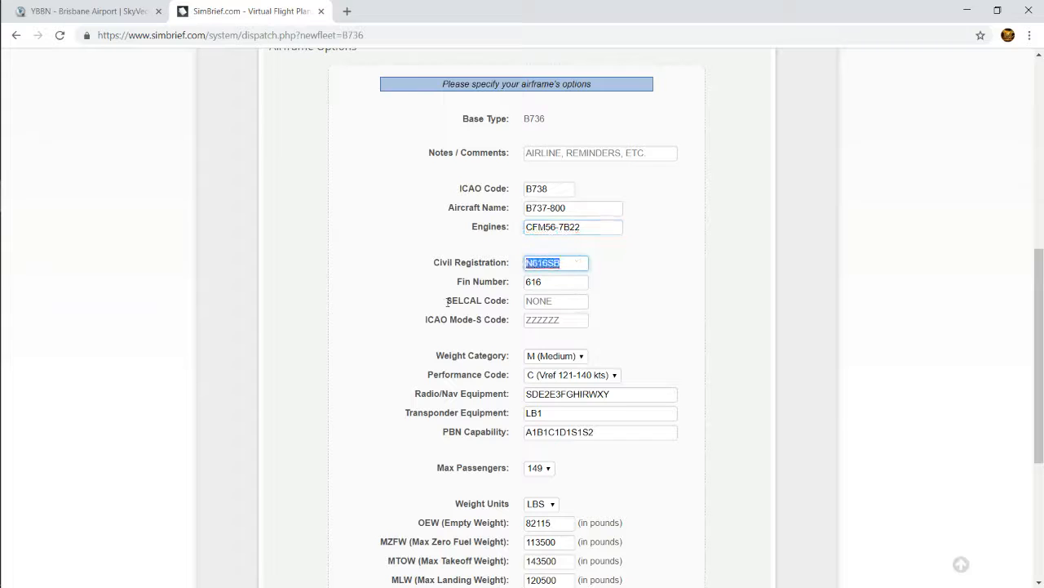
{"action": "type", "text": "VH"}
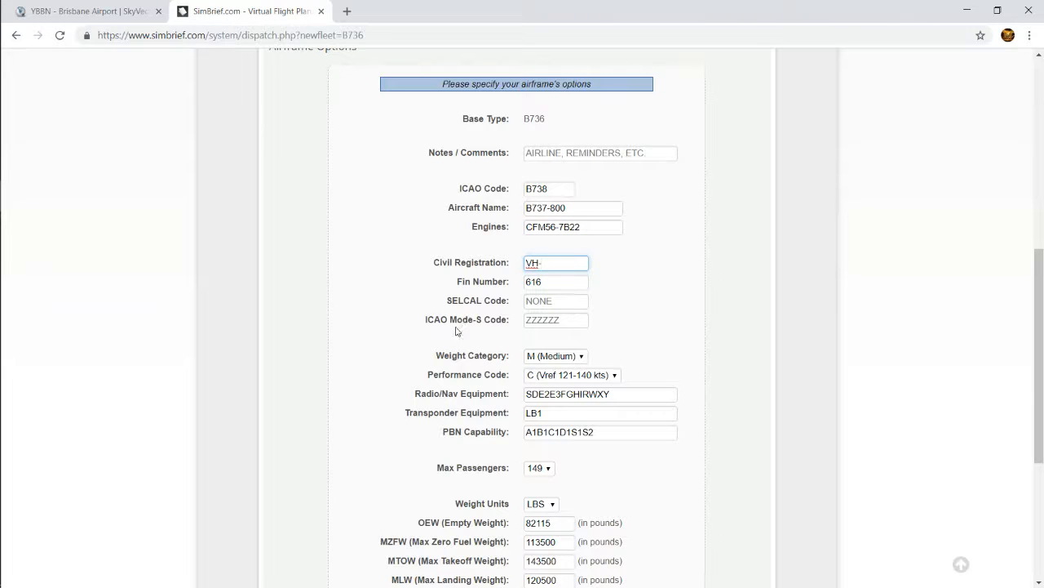
{"action": "type", "text": "-ERF"}
Set the airframe's fin number to ERF and leave the SELCAL code ready for entry
{"action": "double_click", "coordinate": [537, 282]}
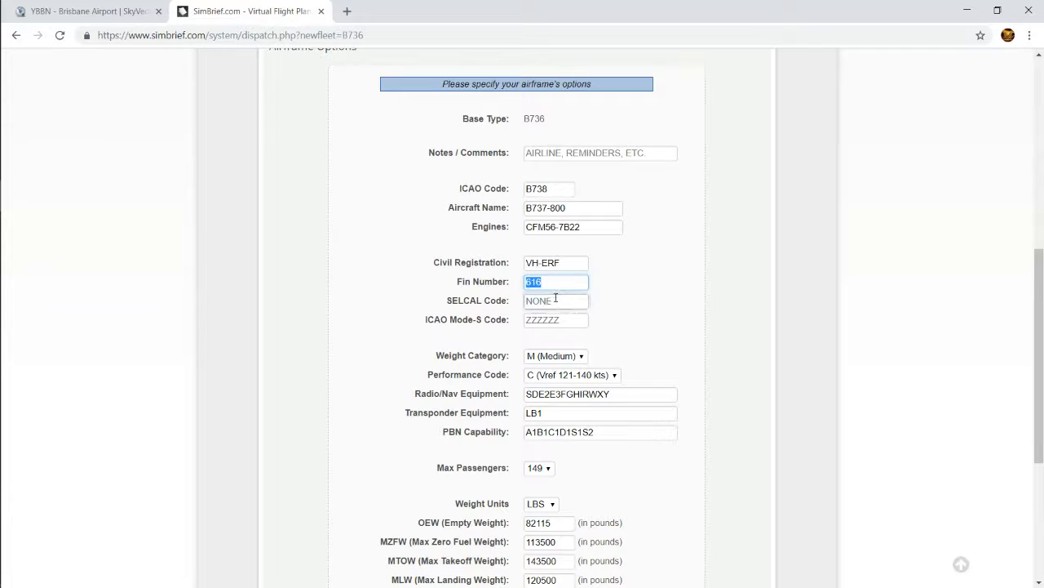
{"action": "type", "text": "HJKGE"}
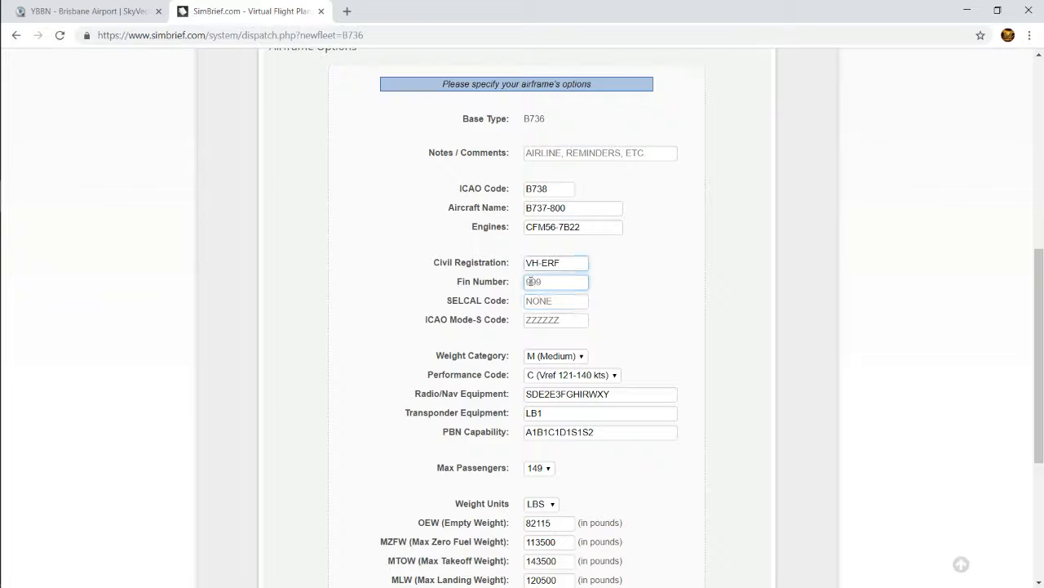
{"action": "type", "text": "RF"}
{"action": "left_click", "coordinate": [526, 301]}
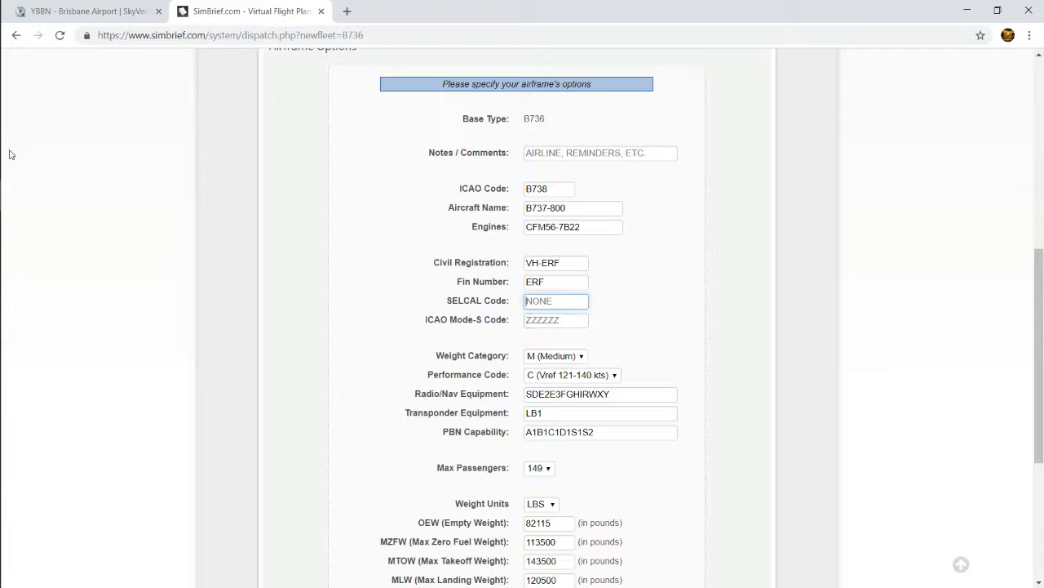
{"action": "mouse_move", "coordinate": [4, 155]}
{"action": "left_click", "coordinate": [29, 99]}
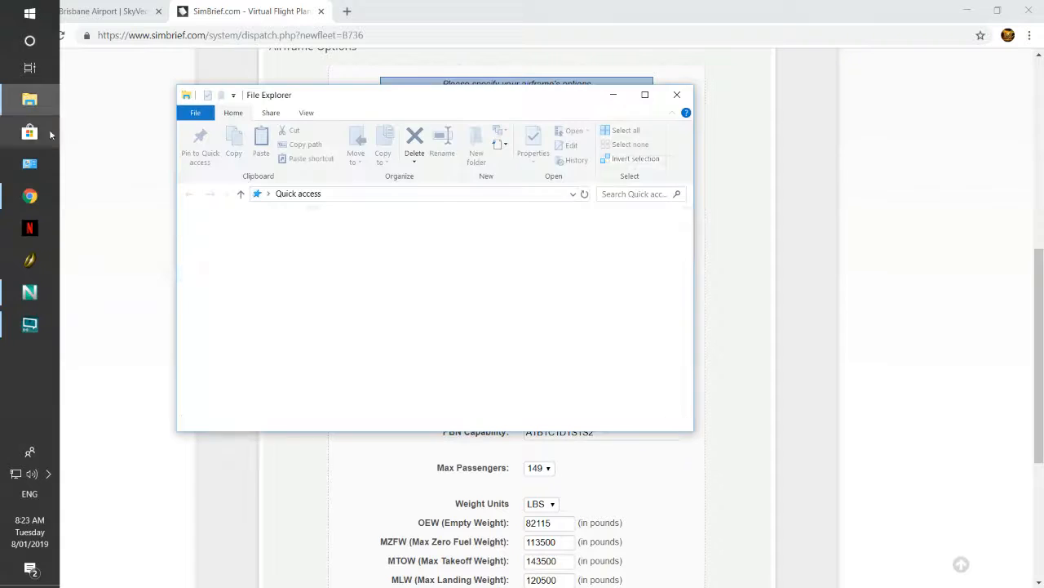
{"action": "left_click_drag", "start_coordinate": [312, 271], "coordinate": [315, 329]}
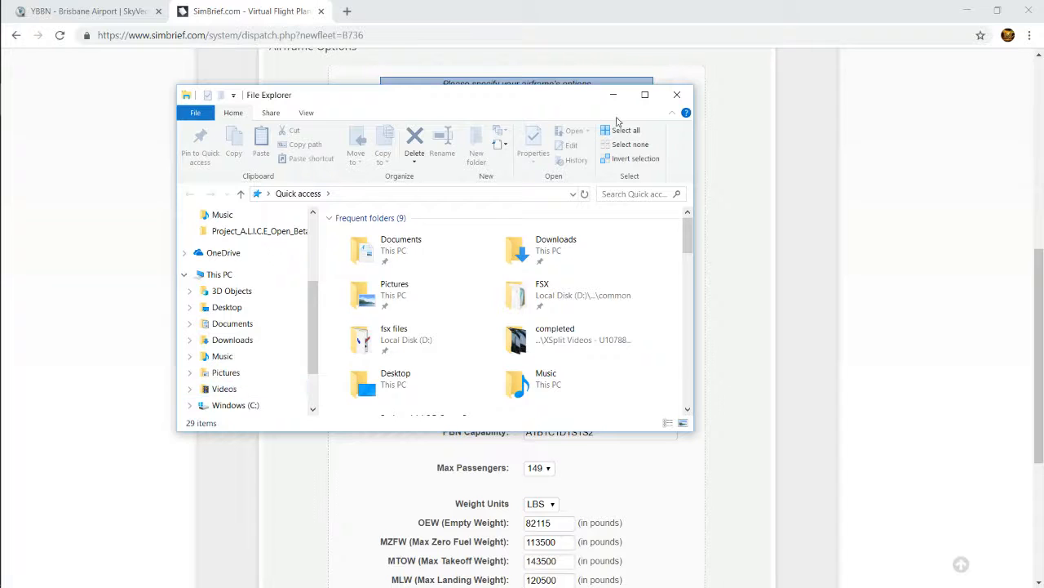
{"action": "left_click", "coordinate": [676, 95]}
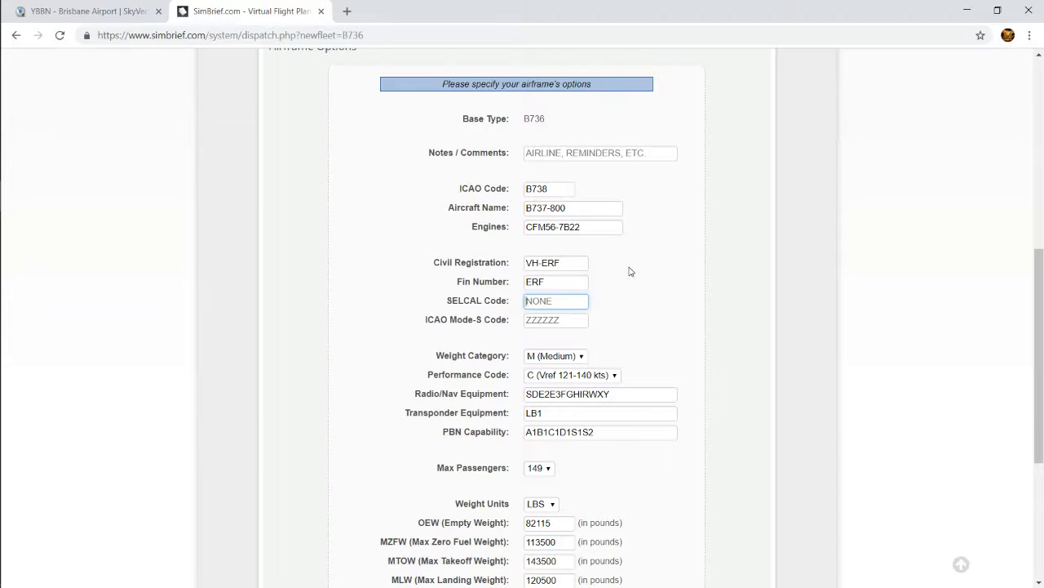
Open the Flight Simulator X cockpit screenshot from 7_31_55 AM in the Captures folder to read the SELCAL placard, and close it
{"action": "key", "text": "super+g"}
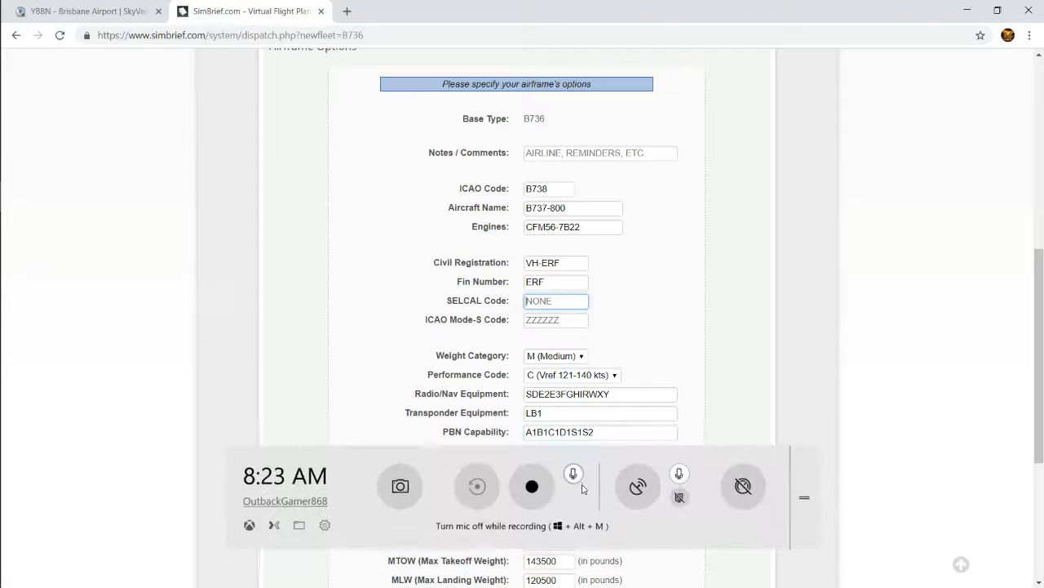
{"action": "left_click", "coordinate": [299, 524]}
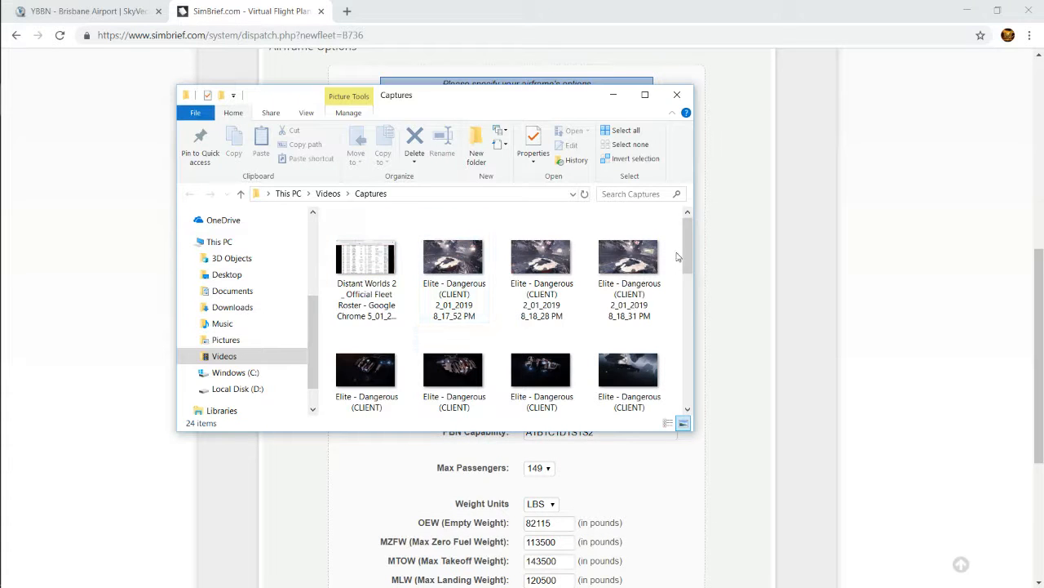
{"action": "left_click_drag", "start_coordinate": [686, 257], "coordinate": [690, 376]}
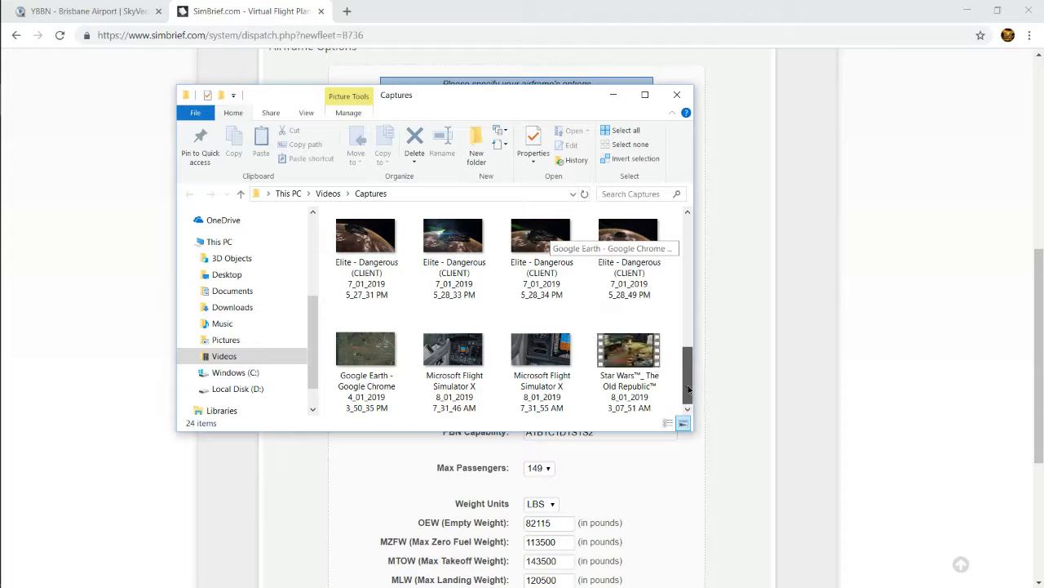
{"action": "left_click", "coordinate": [551, 359]}
{"action": "double_click", "coordinate": [551, 359]}
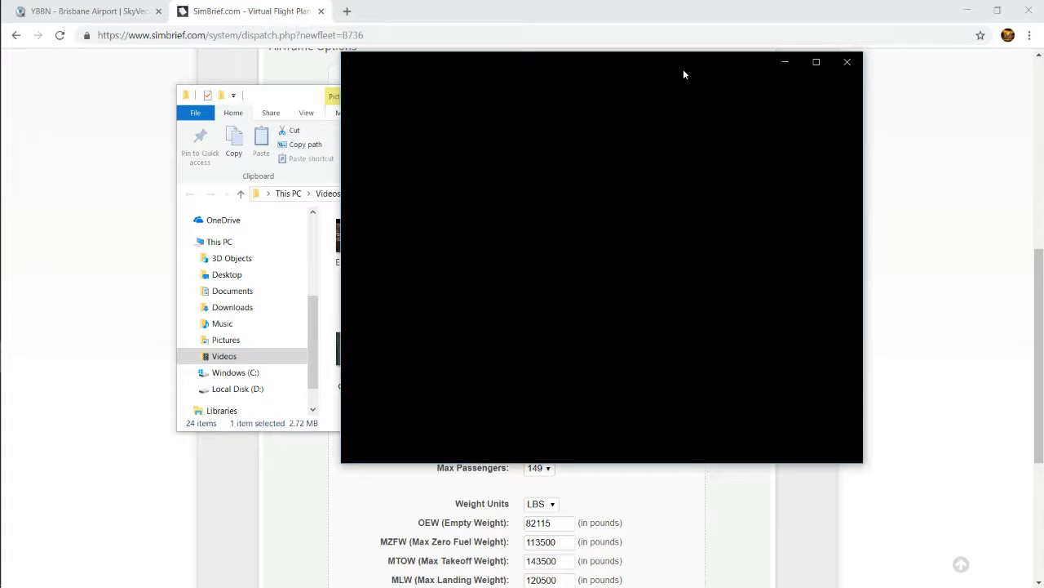
{"action": "left_click", "coordinate": [274, 97]}
{"action": "left_click", "coordinate": [677, 97]}
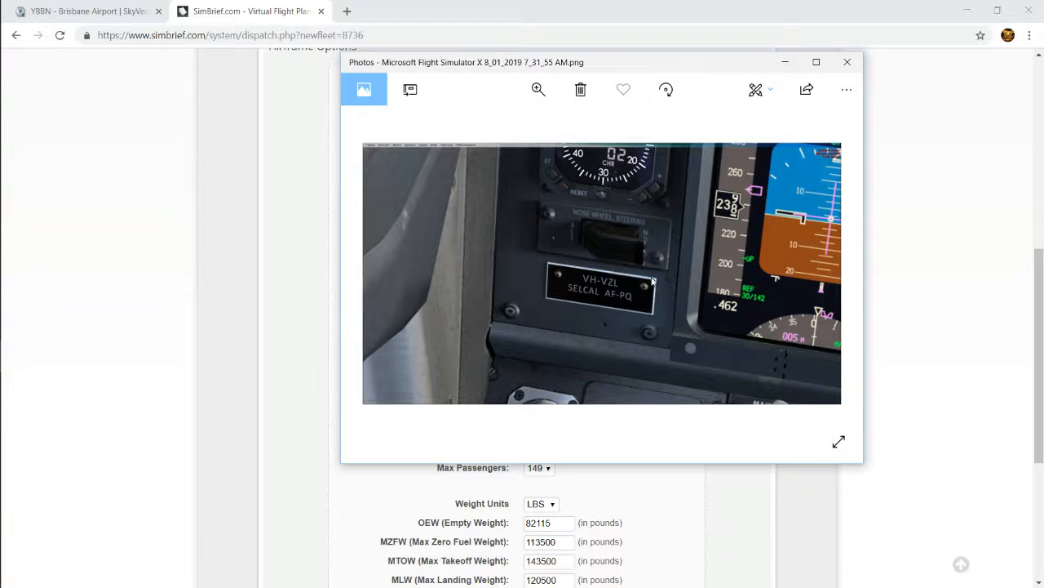
{"action": "left_click", "coordinate": [845, 63]}
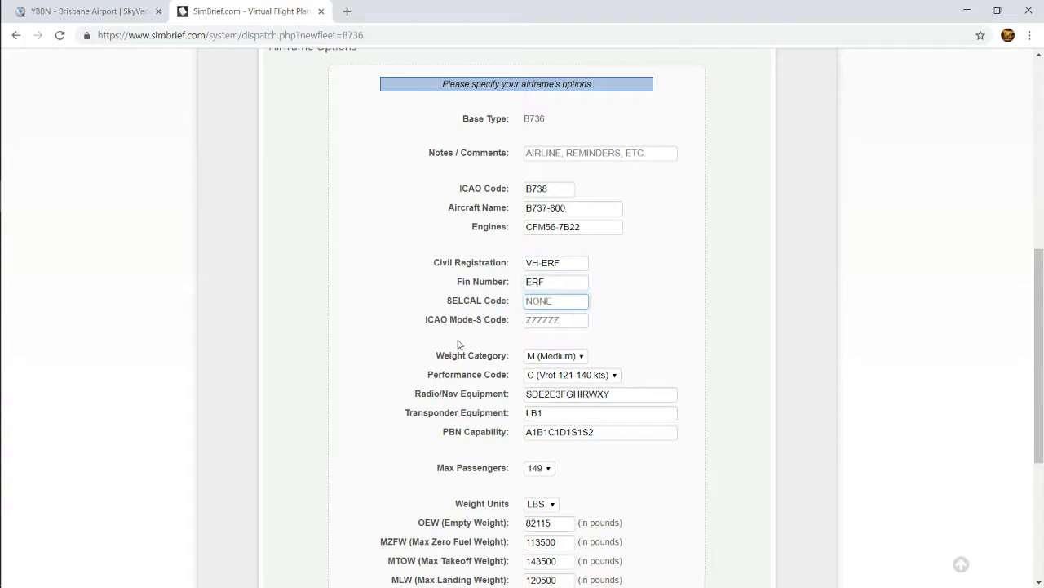
Review the airframe's weight category options, keeping M (Medium)
{"action": "left_click", "coordinate": [547, 320]}
{"action": "scroll", "coordinate": [582, 330], "scroll_direction": "down", "scroll_amount": 1}
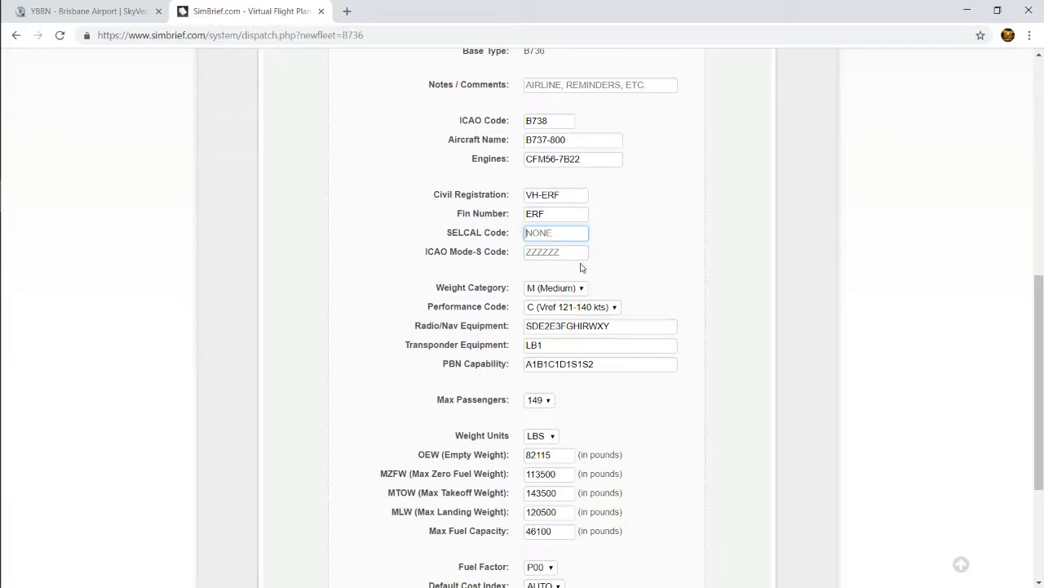
{"action": "scroll", "coordinate": [431, 298], "scroll_direction": "down", "scroll_amount": 1}
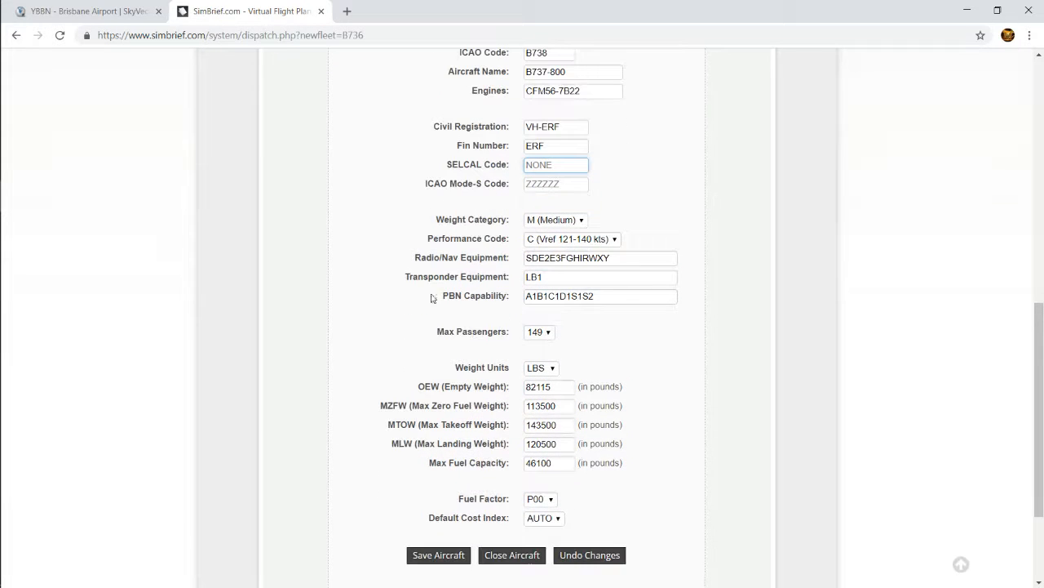
{"action": "left_click", "coordinate": [554, 220]}
{"action": "left_click", "coordinate": [554, 220]}
{"action": "left_click", "coordinate": [554, 221]}
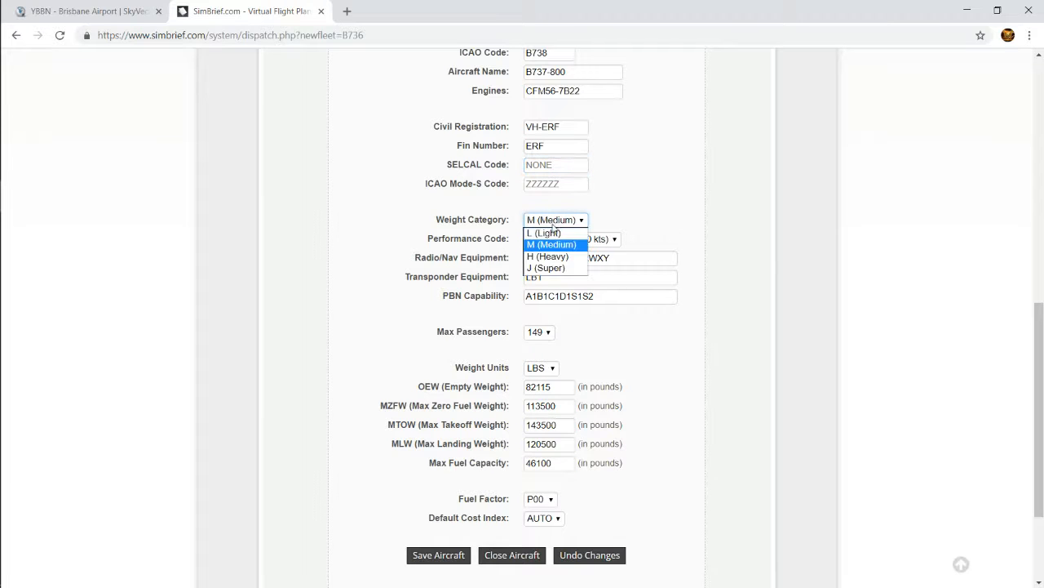
{"action": "left_click", "coordinate": [563, 244]}
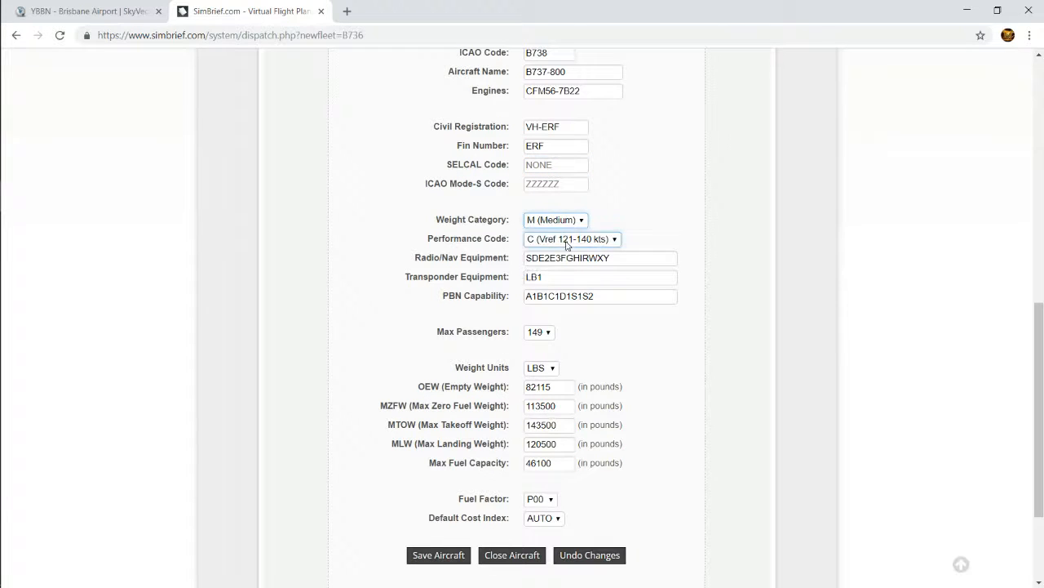
{"action": "left_click", "coordinate": [556, 226]}
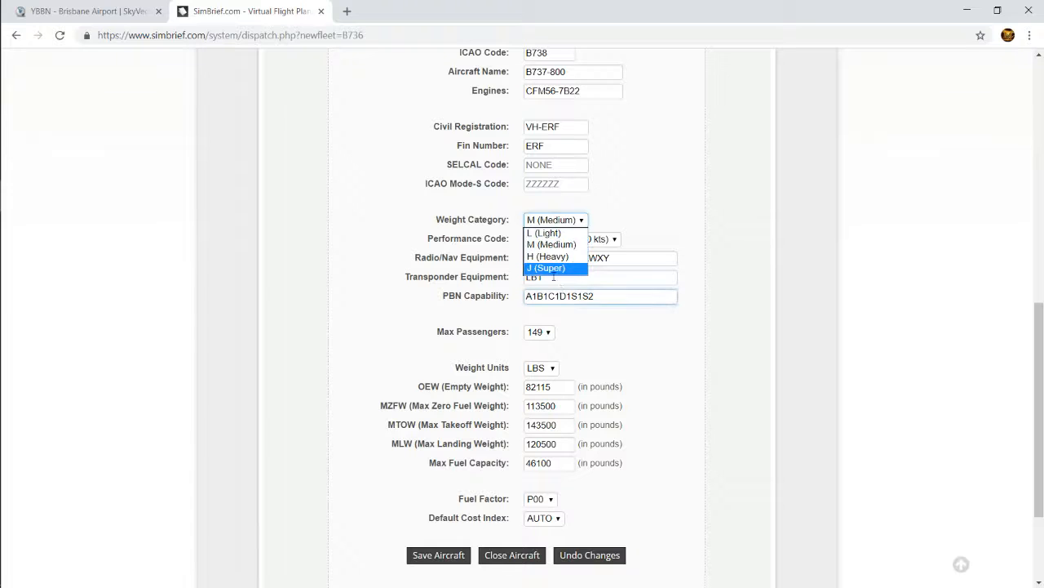
{"action": "left_click", "coordinate": [652, 220]}
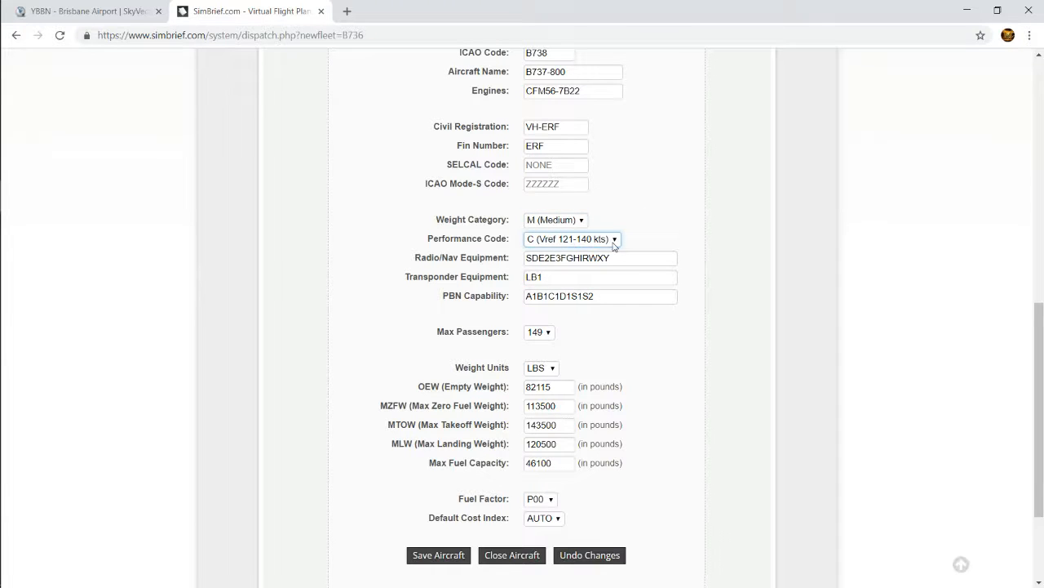
Keep the performance code at C (Vref 121-140 kts) and save the aircraft
{"action": "left_click", "coordinate": [615, 244]}
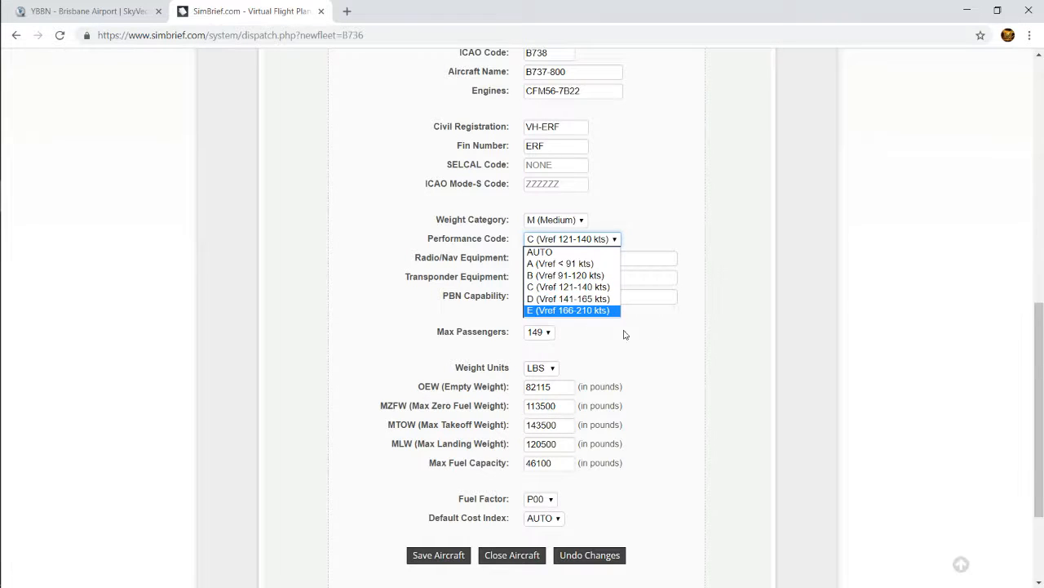
{"action": "left_click", "coordinate": [615, 238]}
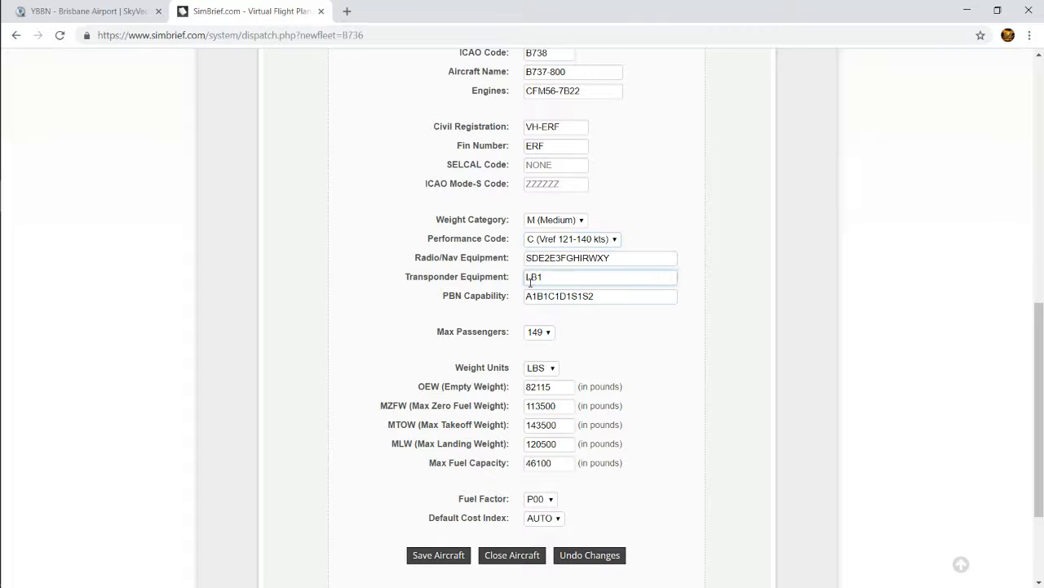
{"action": "scroll", "coordinate": [544, 445], "scroll_direction": "down", "scroll_amount": 3}
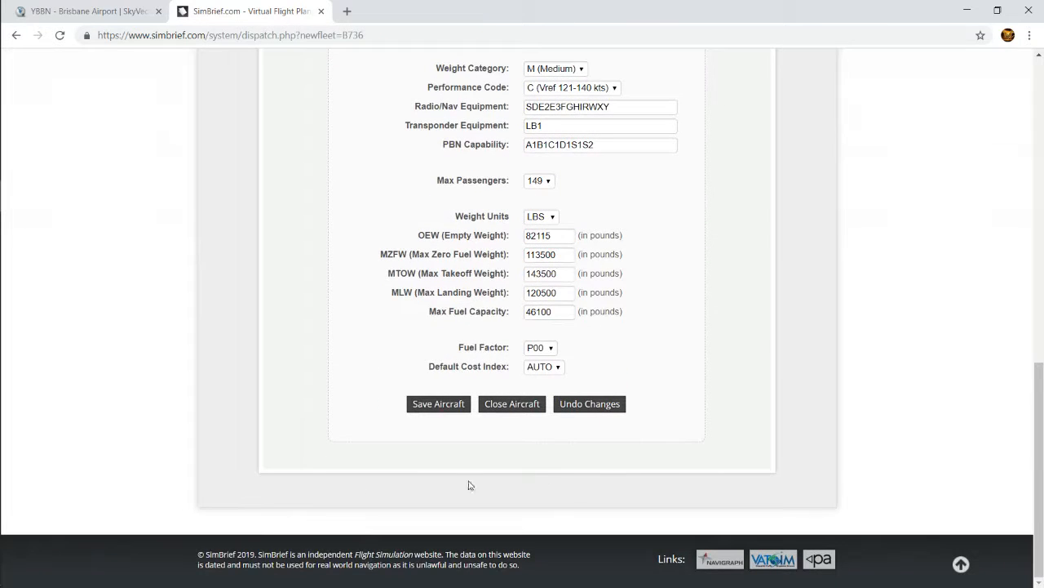
{"action": "left_click", "coordinate": [439, 404]}
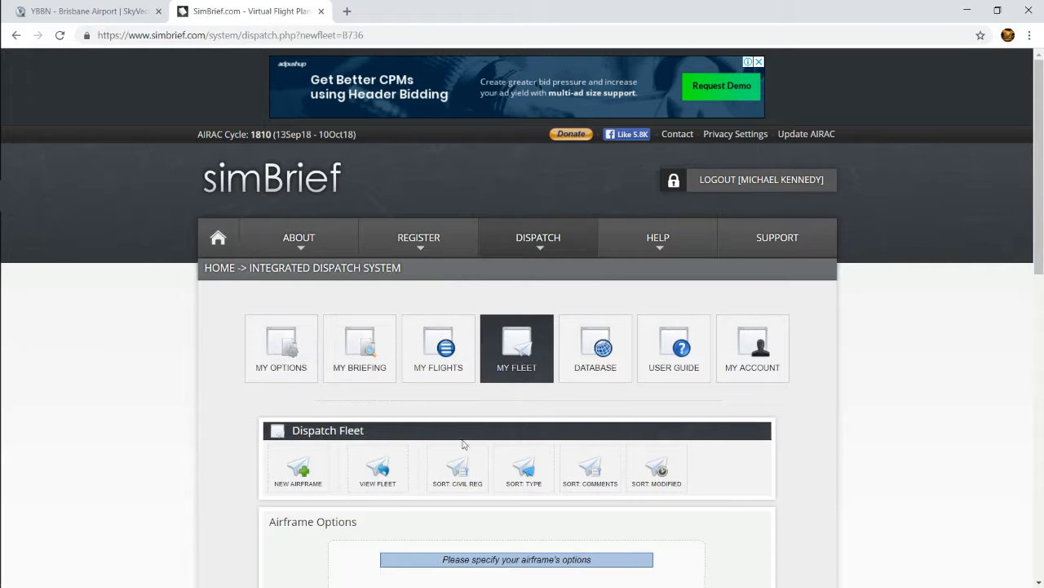
Go to the My Flight Plan briefing page and create a new flight from there
{"action": "mouse_move", "coordinate": [538, 245]}
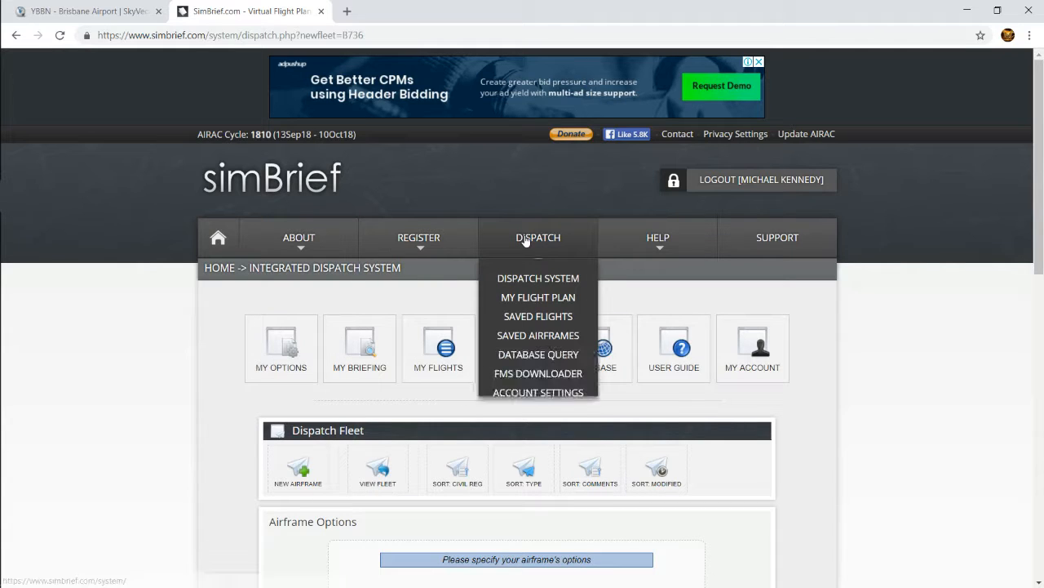
{"action": "left_click", "coordinate": [527, 306]}
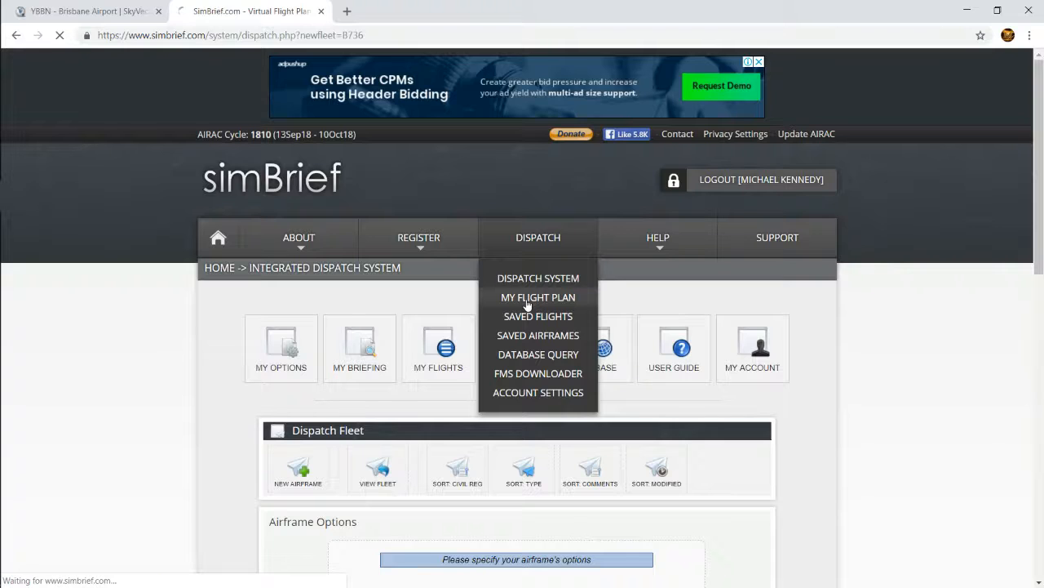
{"action": "scroll", "coordinate": [289, 542], "scroll_direction": "down", "scroll_amount": 3}
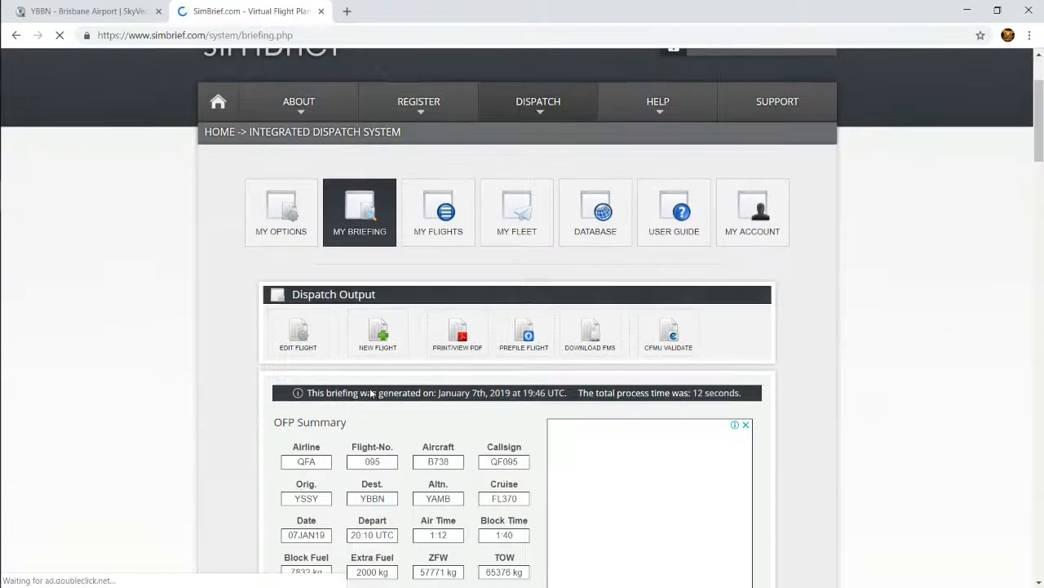
{"action": "left_click", "coordinate": [373, 335]}
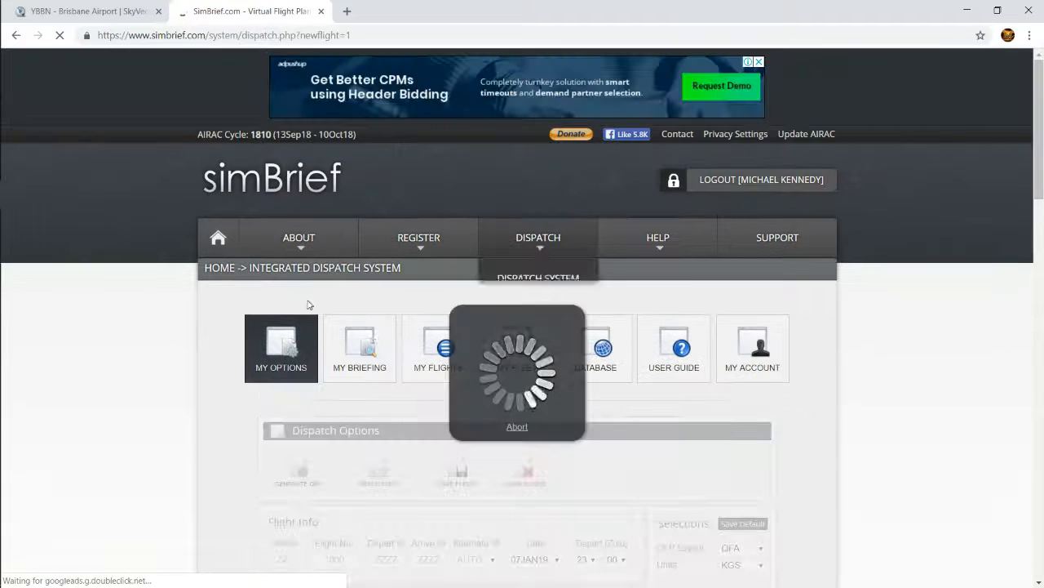
{"action": "mouse_move", "coordinate": [523, 261]}
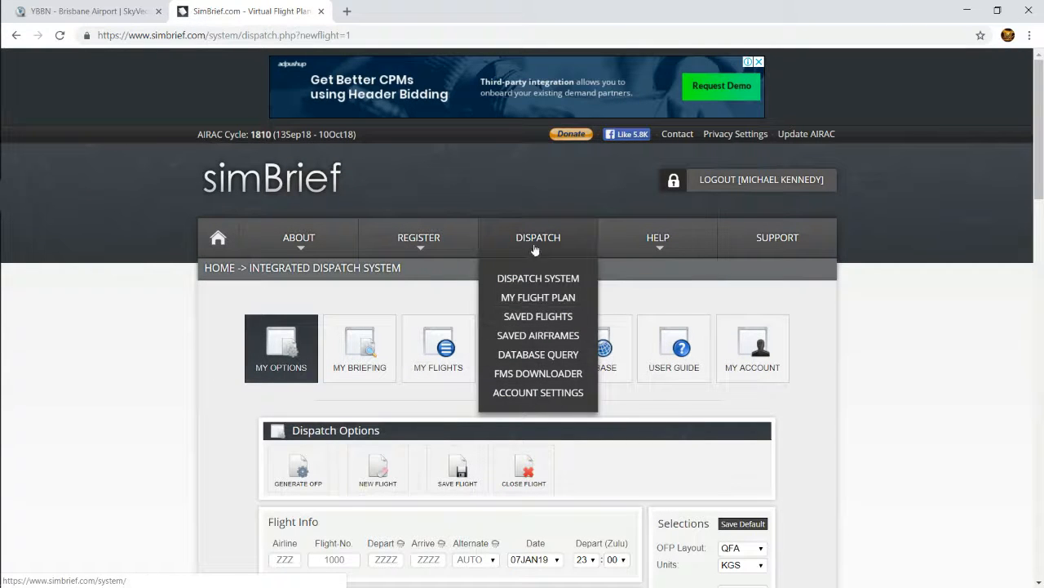
Set the new flight's airline to QFA and its flight number to 654
{"action": "scroll", "coordinate": [329, 327], "scroll_direction": "down", "scroll_amount": 3}
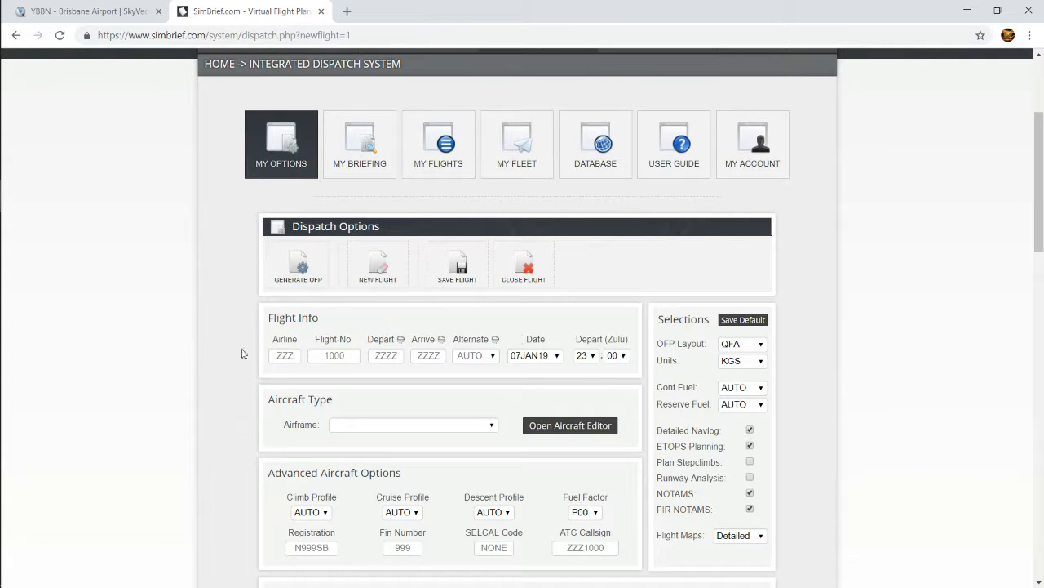
{"action": "scroll", "coordinate": [712, 267], "scroll_direction": "down", "scroll_amount": 1}
{"action": "left_click", "coordinate": [285, 288]}
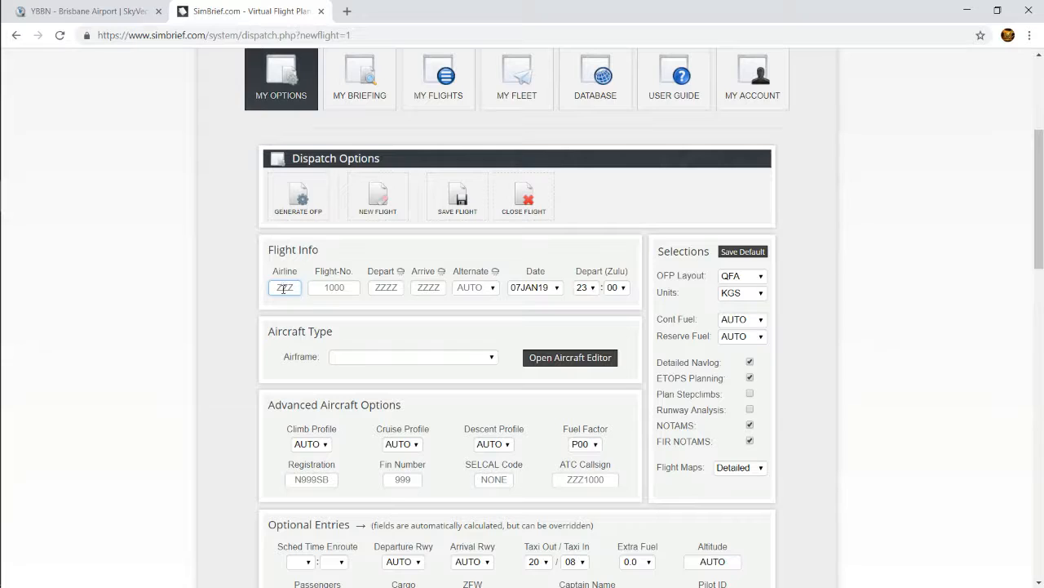
{"action": "type", "text": "QFA"}
{"action": "key", "text": "Tab"}
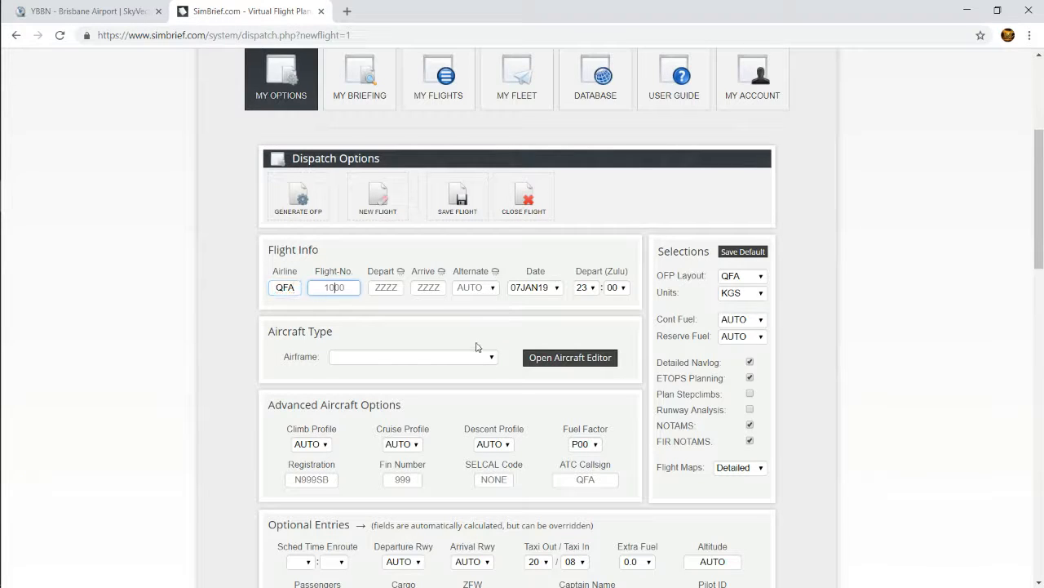
{"action": "type", "text": "65464"}
{"action": "key", "text": "BackSpace"}
{"action": "key", "text": "BackSpace"}
{"action": "key", "text": "Tab"}
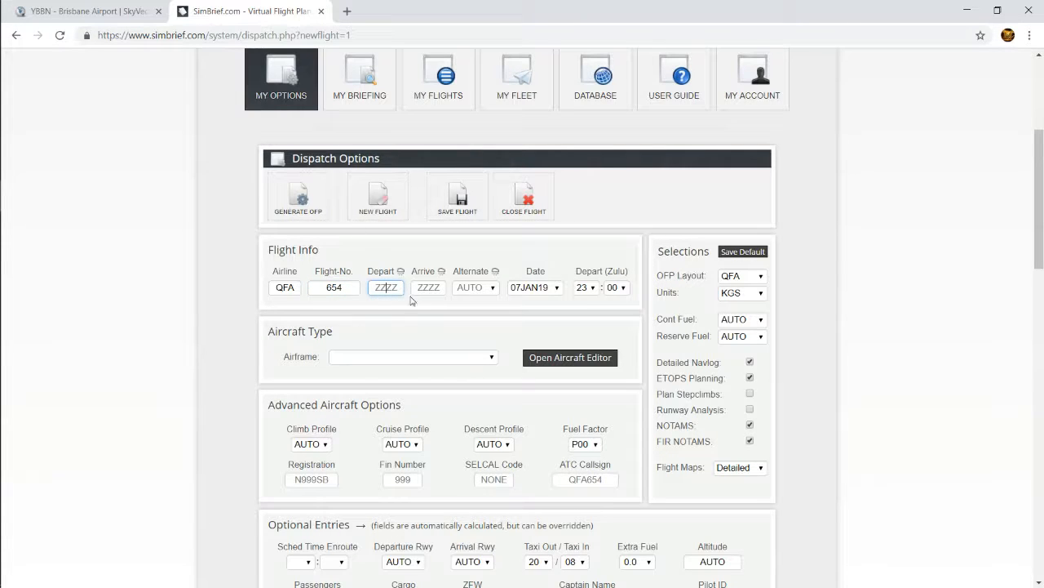
Set the departure airport to YBBN and the arrival airport to YSSY
{"action": "type", "text": "YBBN"}
{"action": "key", "text": "Tab"}
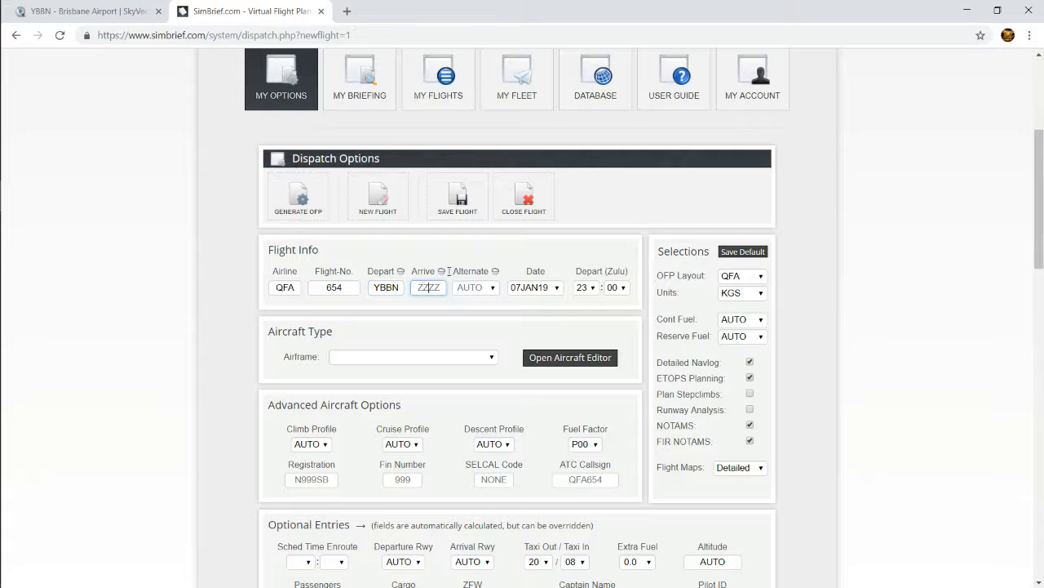
{"action": "type", "text": "YSSY"}
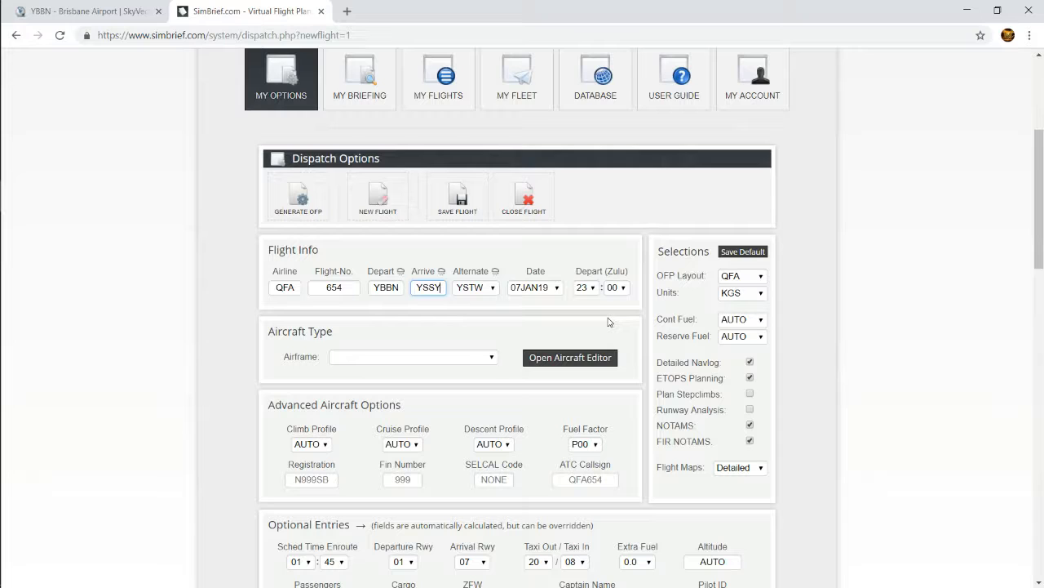
Check the departure hour choices and keep the departure time at 23:00 Zulu
{"action": "mouse_move", "coordinate": [2, 453]}
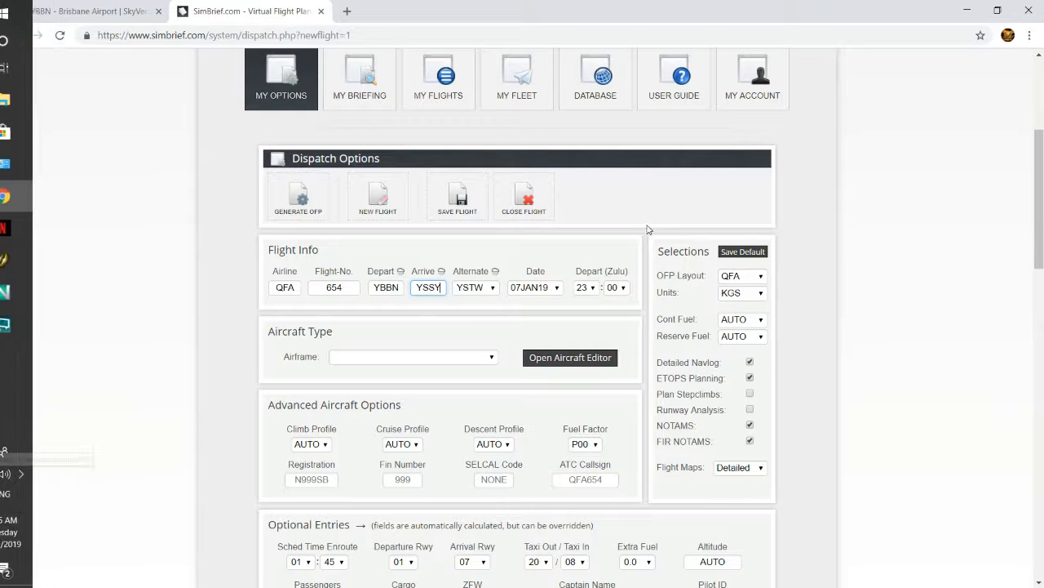
{"action": "left_click", "coordinate": [585, 287]}
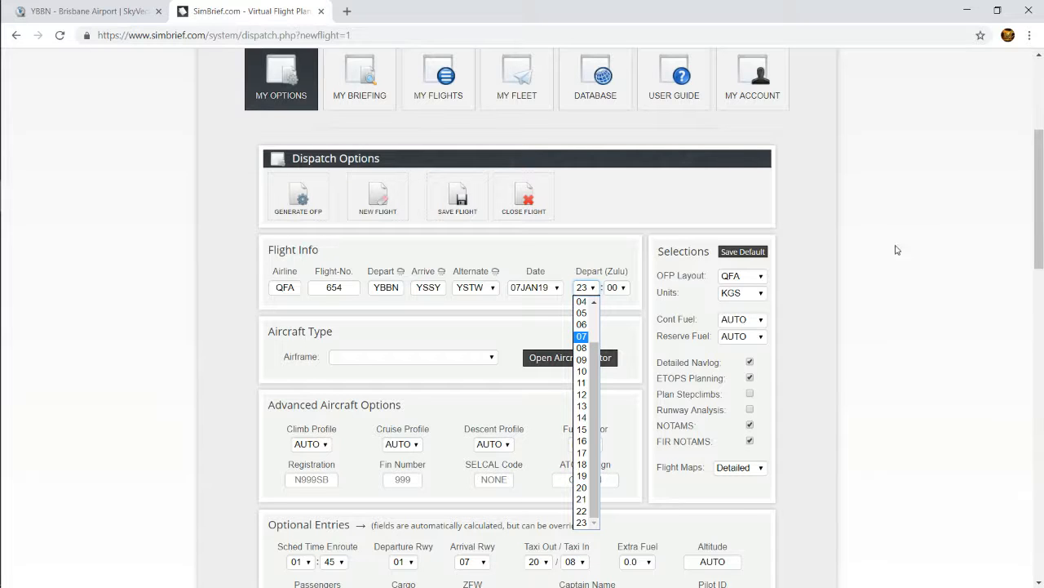
{"action": "left_click", "coordinate": [371, 324]}
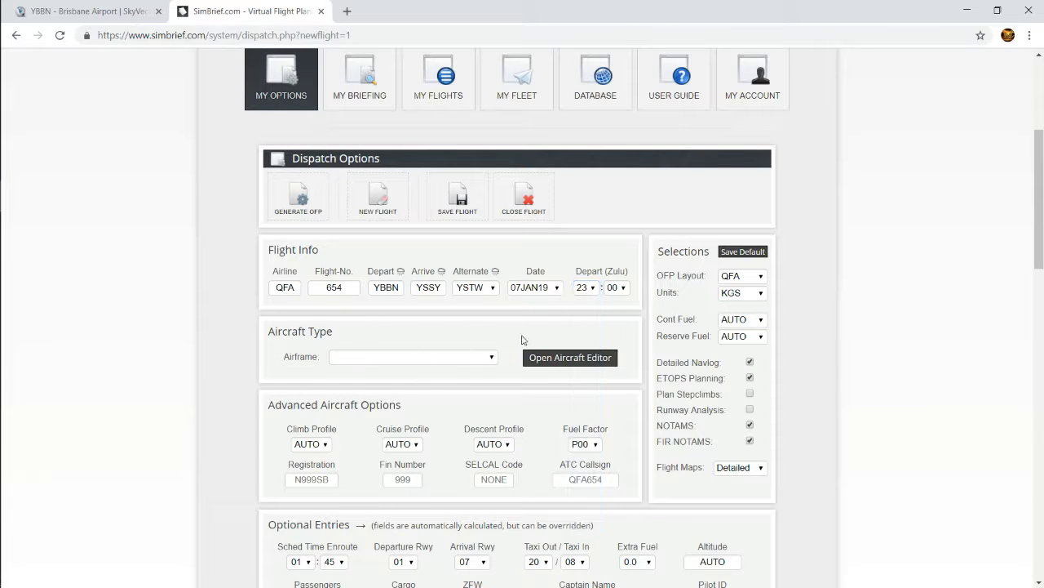
Choose the custom VH-VZL - B737-800 airframe as the flight's aircraft
{"action": "left_click", "coordinate": [493, 357]}
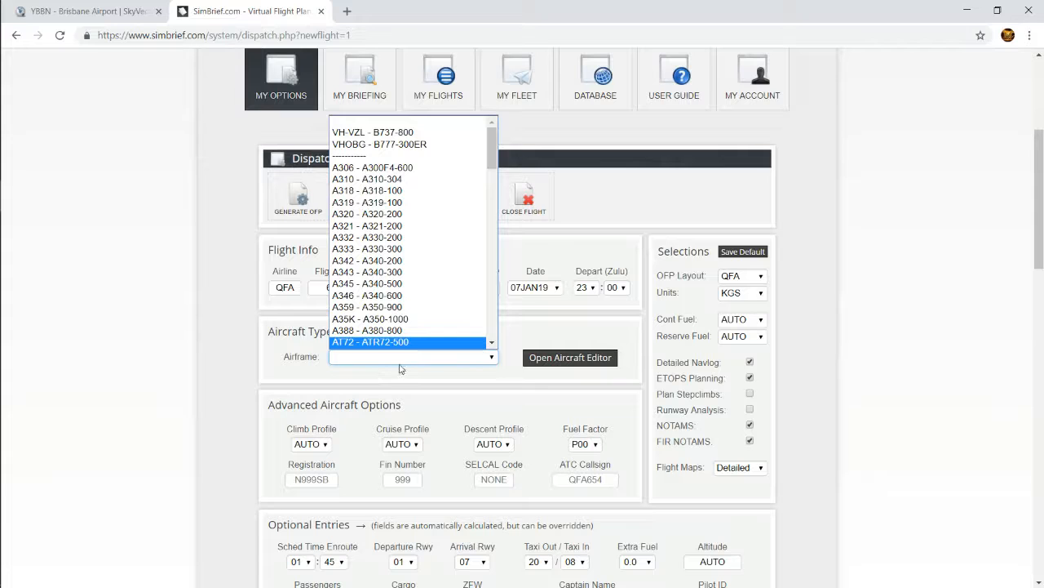
{"action": "scroll", "coordinate": [424, 245], "scroll_direction": "down", "scroll_amount": 10}
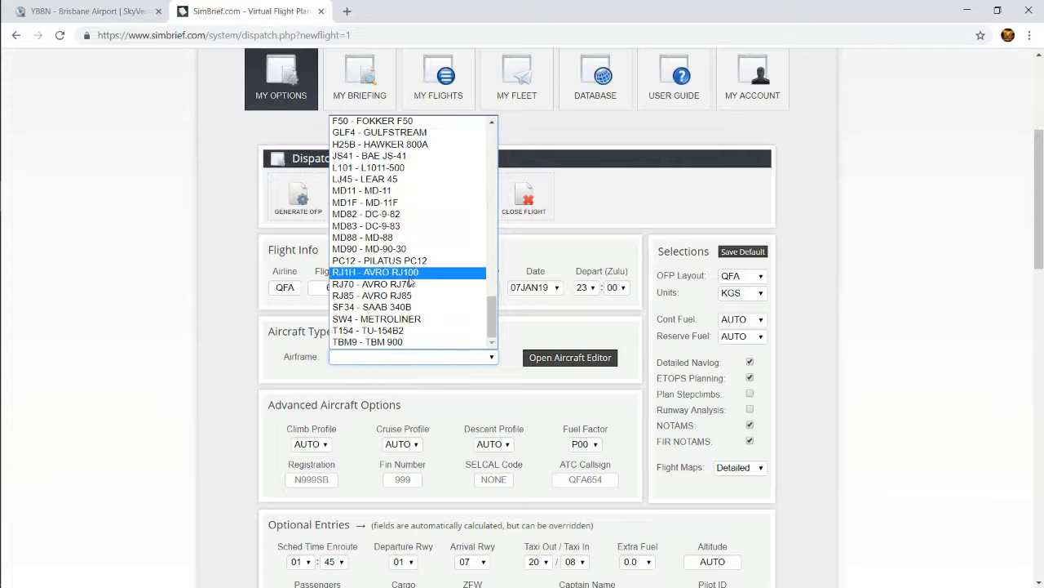
{"action": "scroll", "coordinate": [433, 277], "scroll_direction": "up", "scroll_amount": 10}
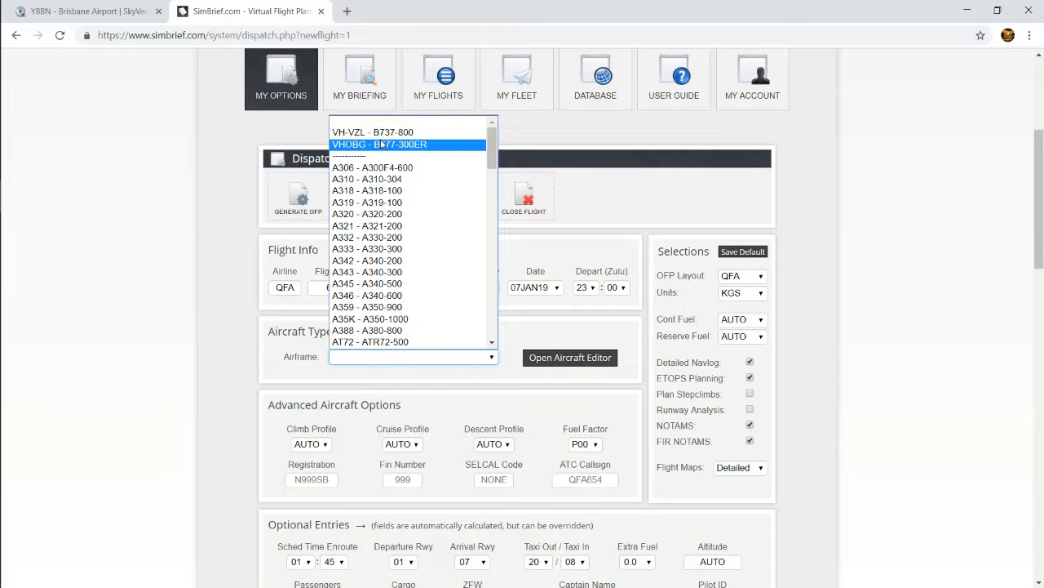
{"action": "left_click", "coordinate": [377, 133]}
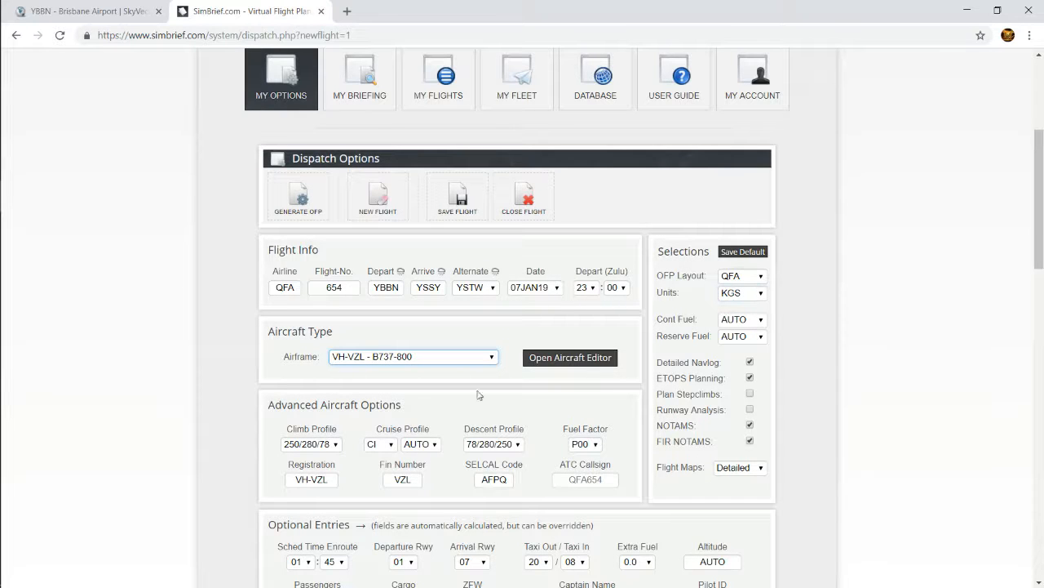
Review the choices for the climb profile, cruise profile, cost index and fuel factor without changing them
{"action": "scroll", "coordinate": [334, 463], "scroll_direction": "down", "scroll_amount": 1}
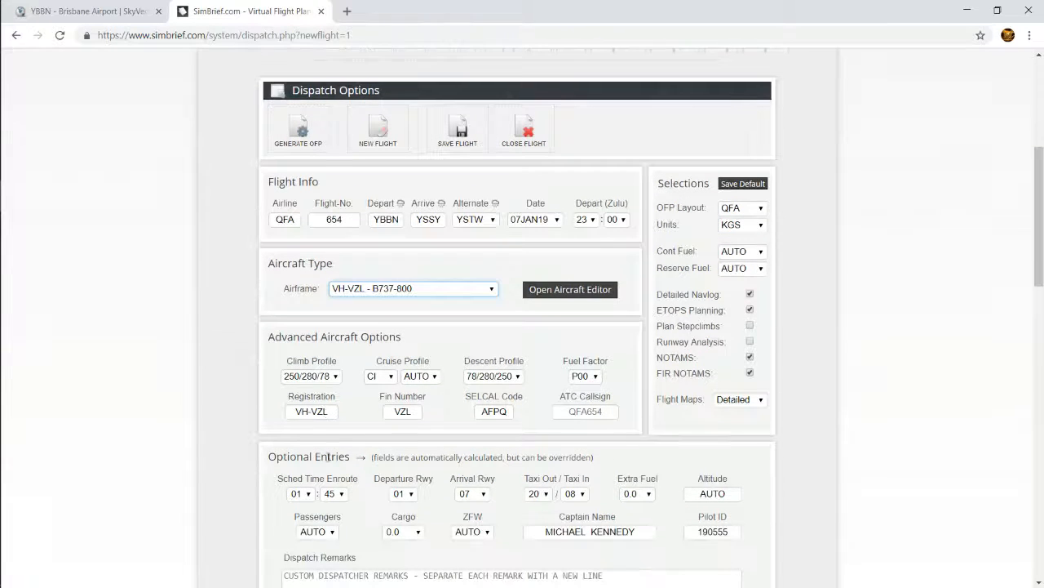
{"action": "left_click", "coordinate": [311, 376]}
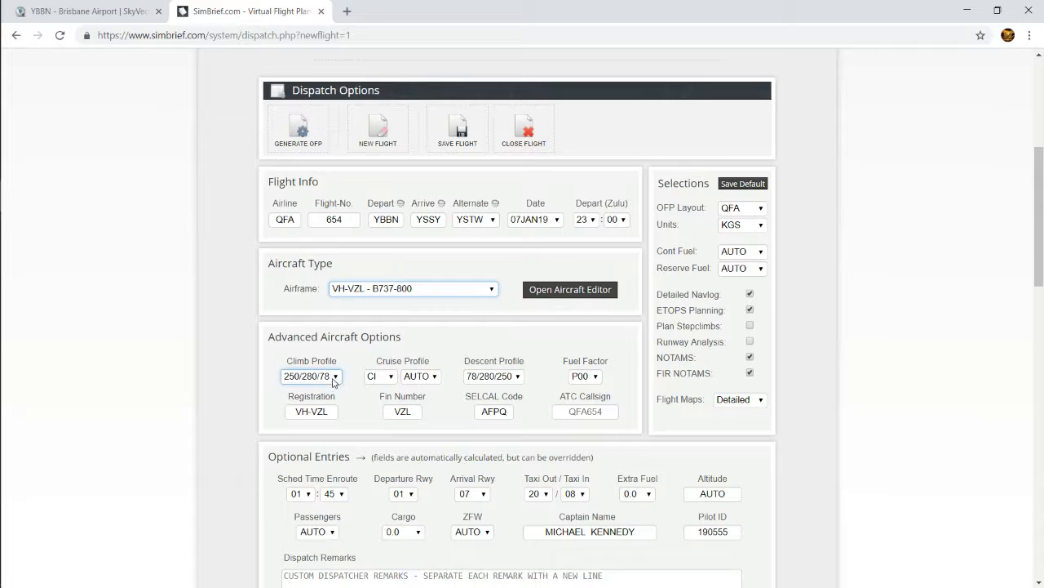
{"action": "left_click", "coordinate": [383, 377]}
{"action": "left_click", "coordinate": [420, 376]}
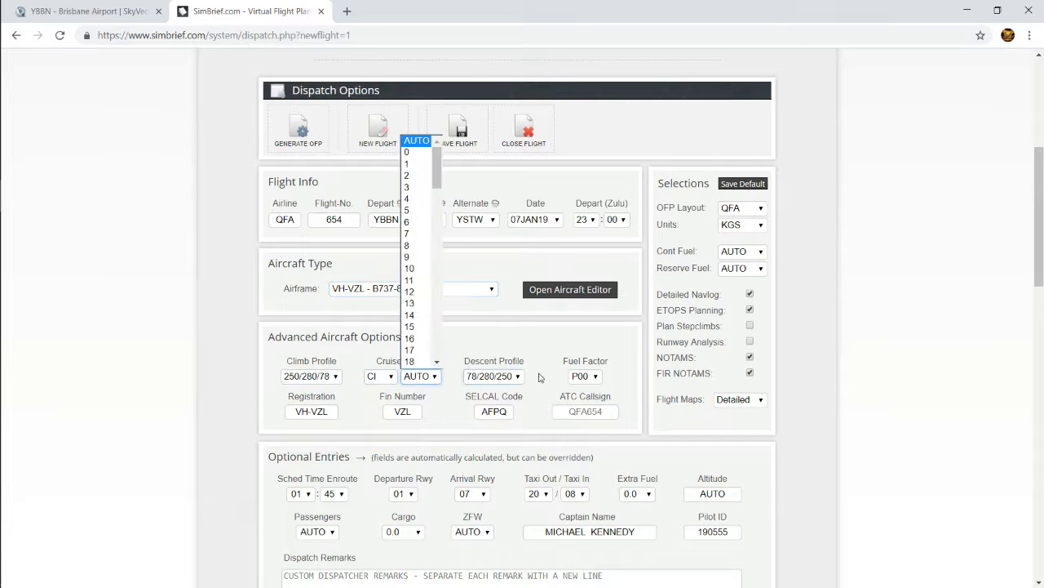
{"action": "left_click", "coordinate": [595, 376]}
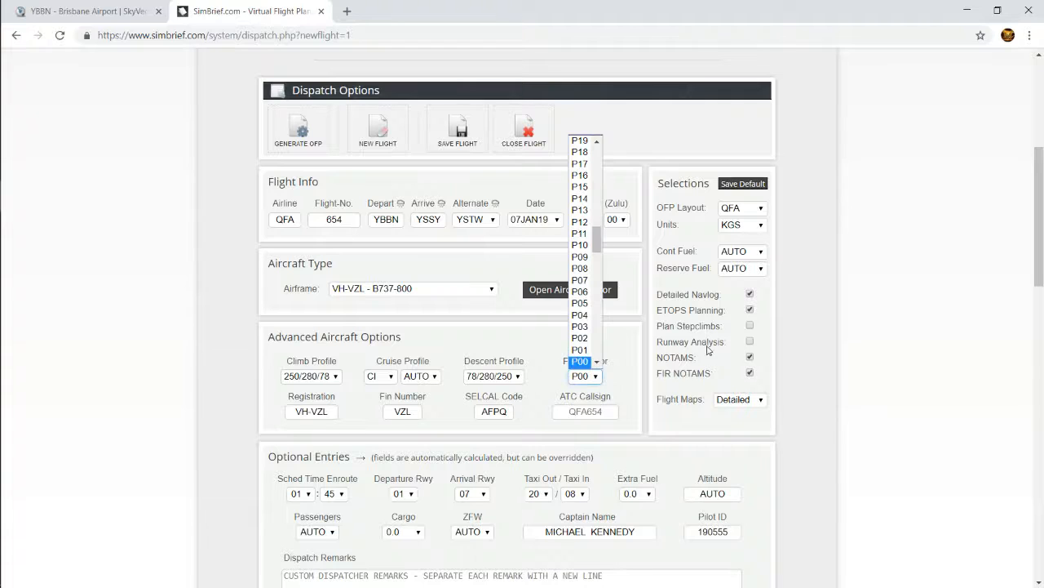
{"action": "left_click", "coordinate": [522, 335]}
Check the available departure and arrival runways, keeping runway 01 for departure and 07 for arrival
{"action": "scroll", "coordinate": [608, 433], "scroll_direction": "down", "scroll_amount": 1}
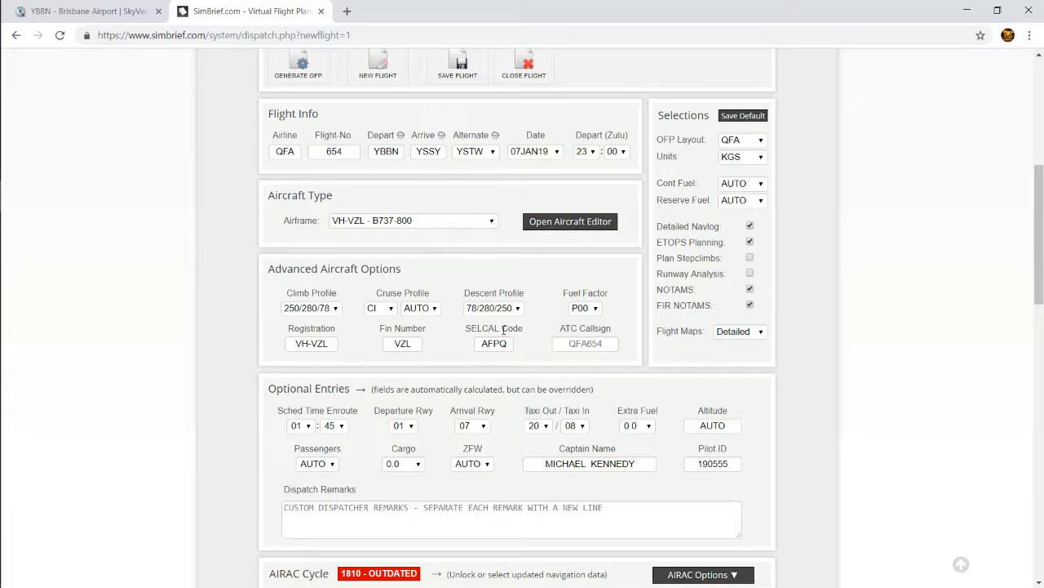
{"action": "scroll", "coordinate": [205, 434], "scroll_direction": "down", "scroll_amount": 1}
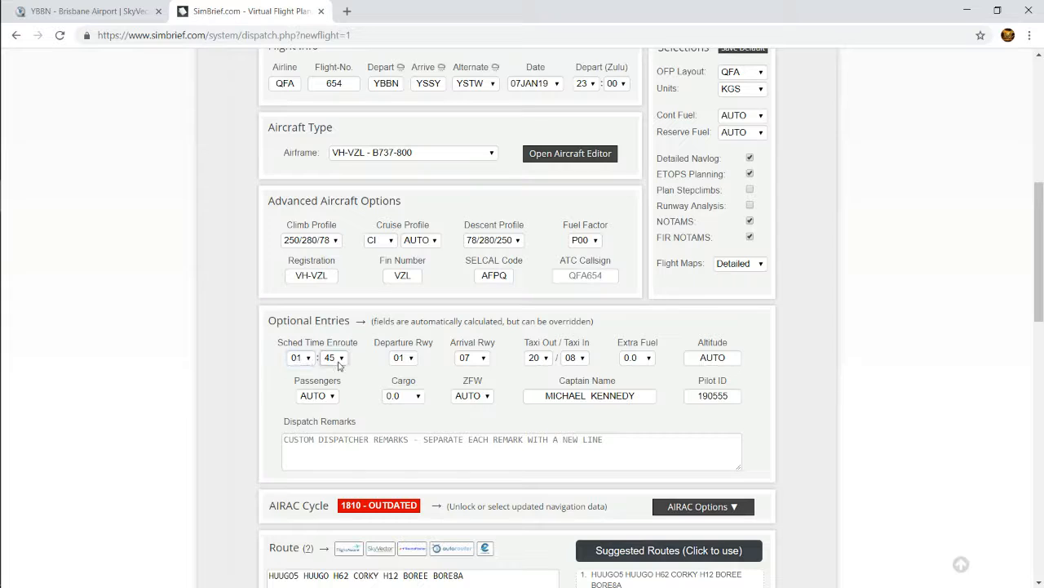
{"action": "left_click", "coordinate": [408, 359]}
{"action": "left_click", "coordinate": [410, 362]}
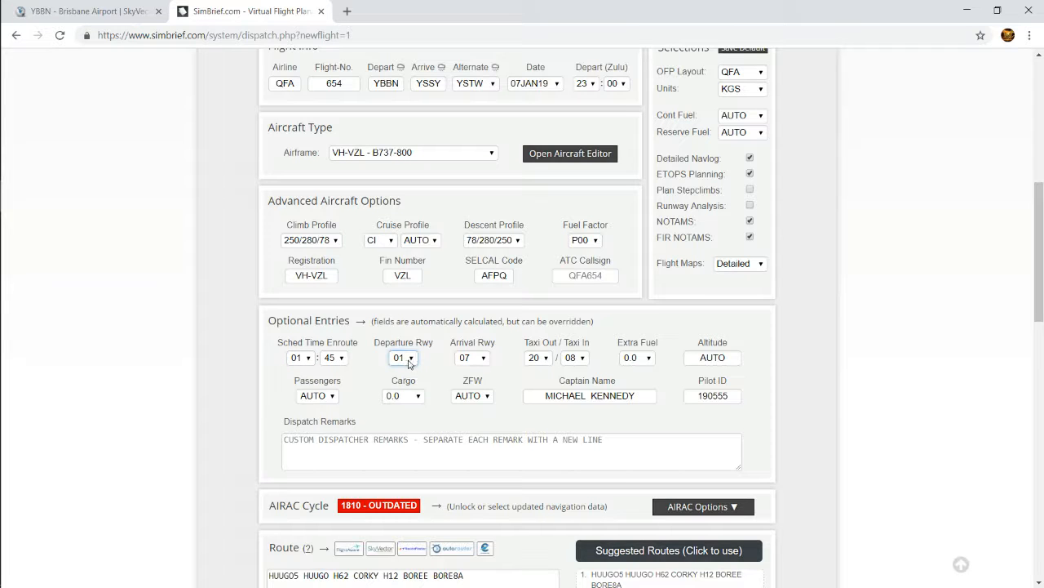
{"action": "left_click", "coordinate": [483, 359]}
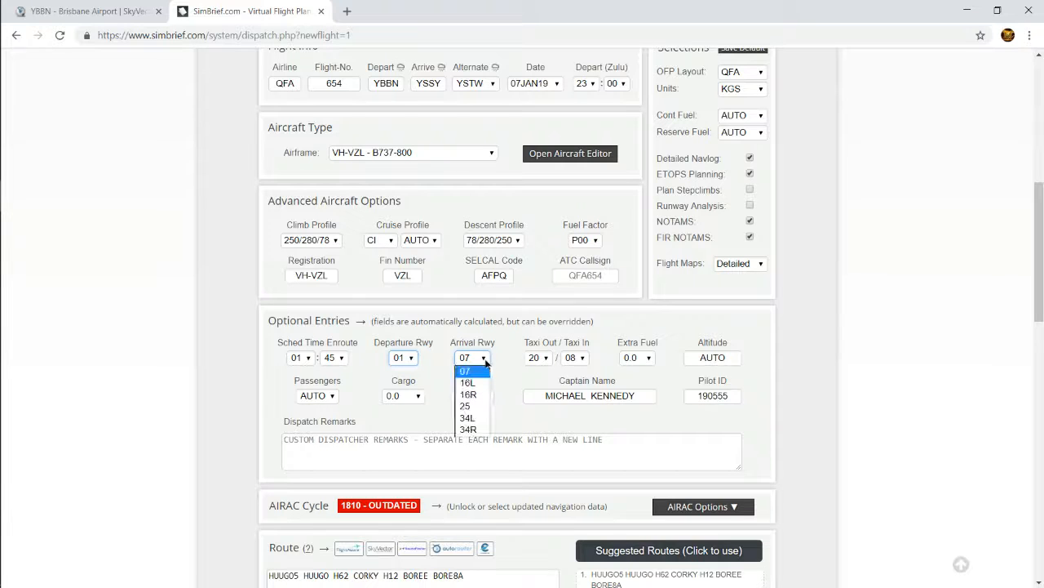
{"action": "left_click", "coordinate": [477, 373]}
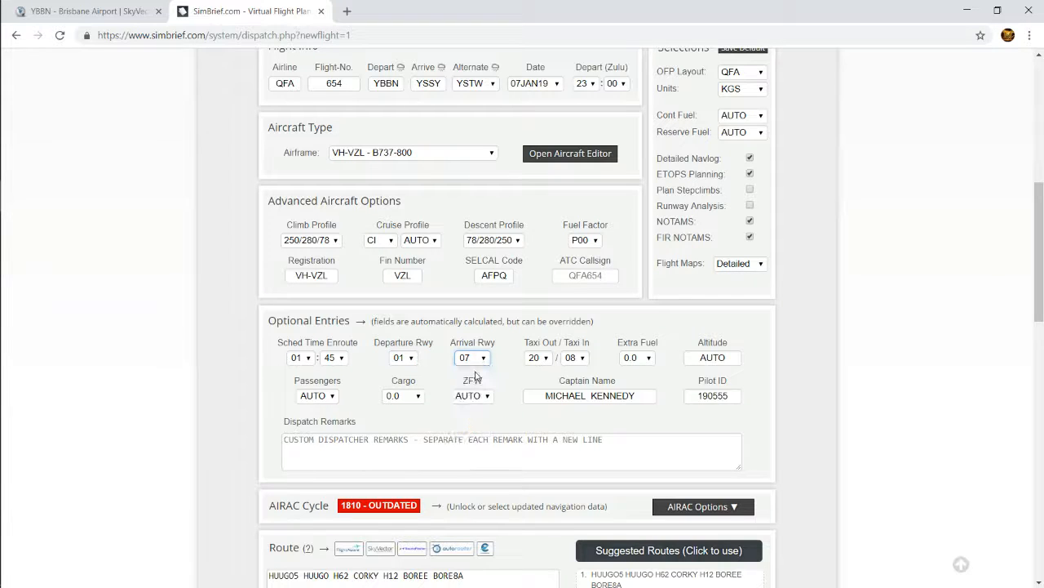
{"action": "left_click", "coordinate": [486, 361]}
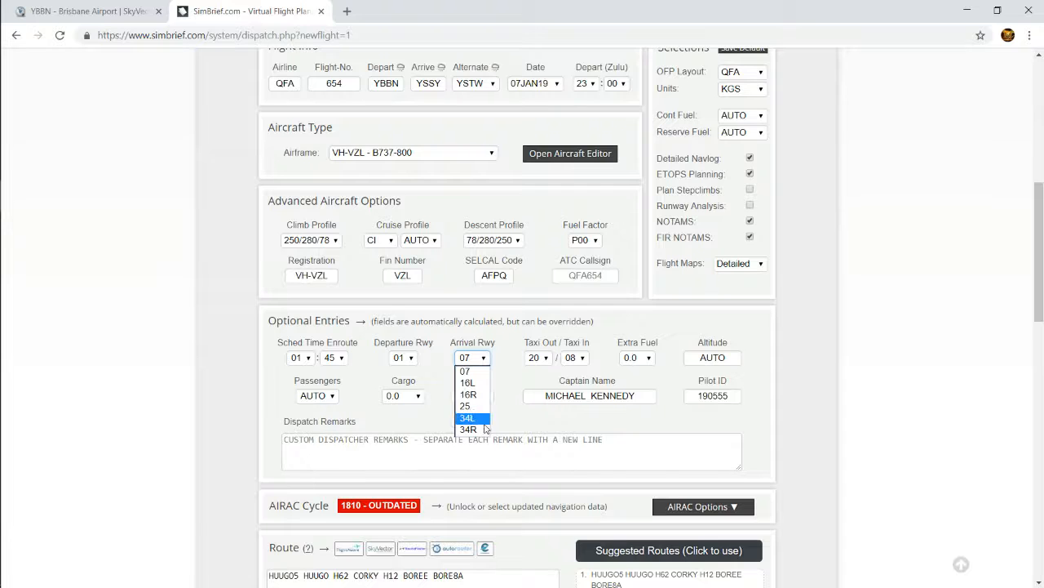
{"action": "left_click", "coordinate": [515, 382]}
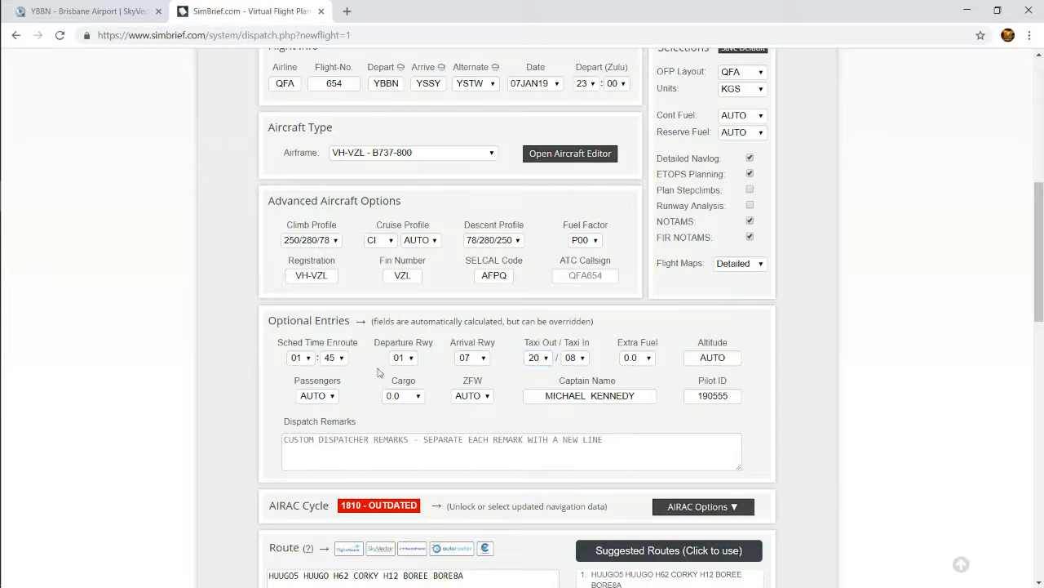
Set the taxi-out time to 10 and the taxi-in time to 20
{"action": "left_click", "coordinate": [542, 360]}
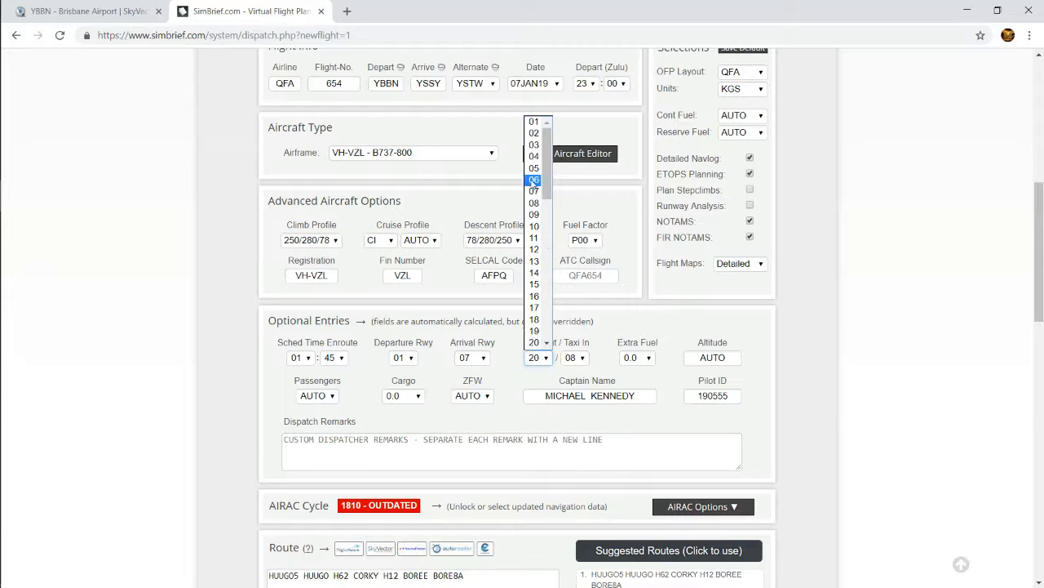
{"action": "left_click", "coordinate": [532, 226]}
{"action": "left_click", "coordinate": [581, 360]}
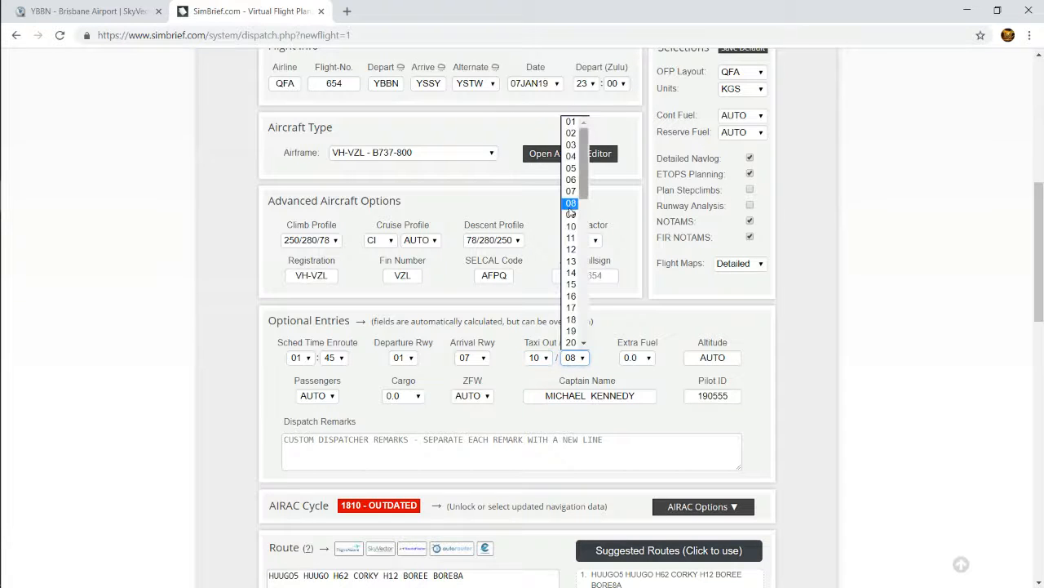
{"action": "scroll", "coordinate": [572, 249], "scroll_direction": "down", "scroll_amount": 2}
{"action": "left_click", "coordinate": [582, 223]}
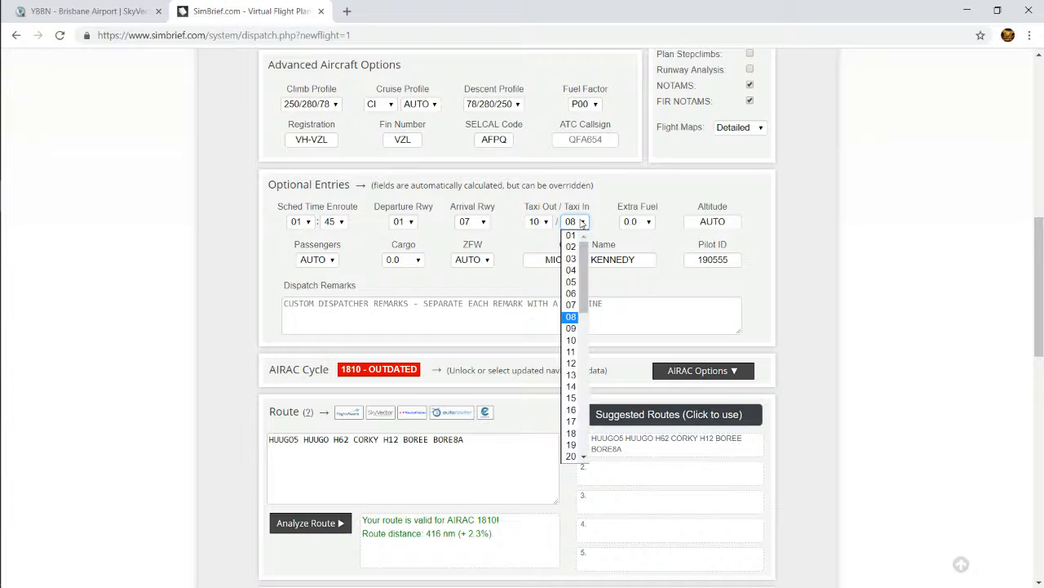
{"action": "left_click", "coordinate": [568, 456]}
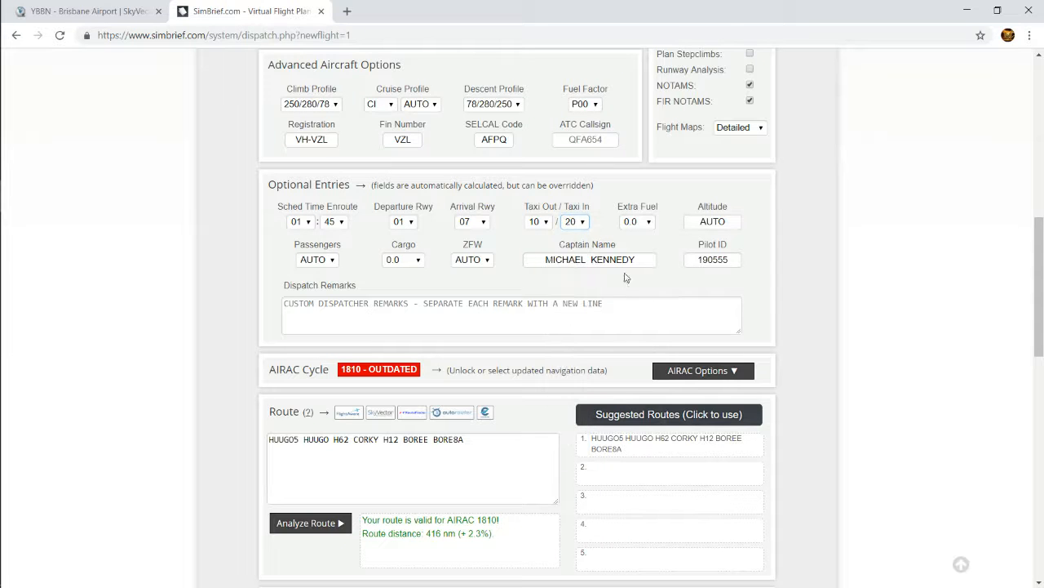
Set the flight's extra fuel to 2.0
{"action": "scroll", "coordinate": [628, 279], "scroll_direction": "up", "scroll_amount": 2}
{"action": "left_click", "coordinate": [649, 364]}
{"action": "left_click", "coordinate": [649, 364]}
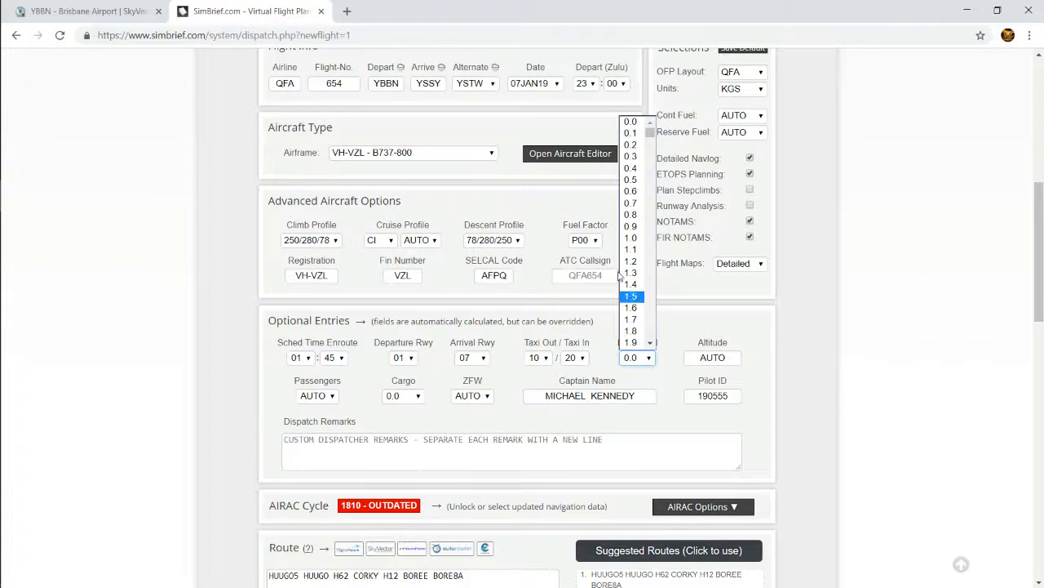
{"action": "scroll", "coordinate": [640, 326], "scroll_direction": "down", "scroll_amount": 5}
{"action": "scroll", "coordinate": [641, 328], "scroll_direction": "up", "scroll_amount": 3}
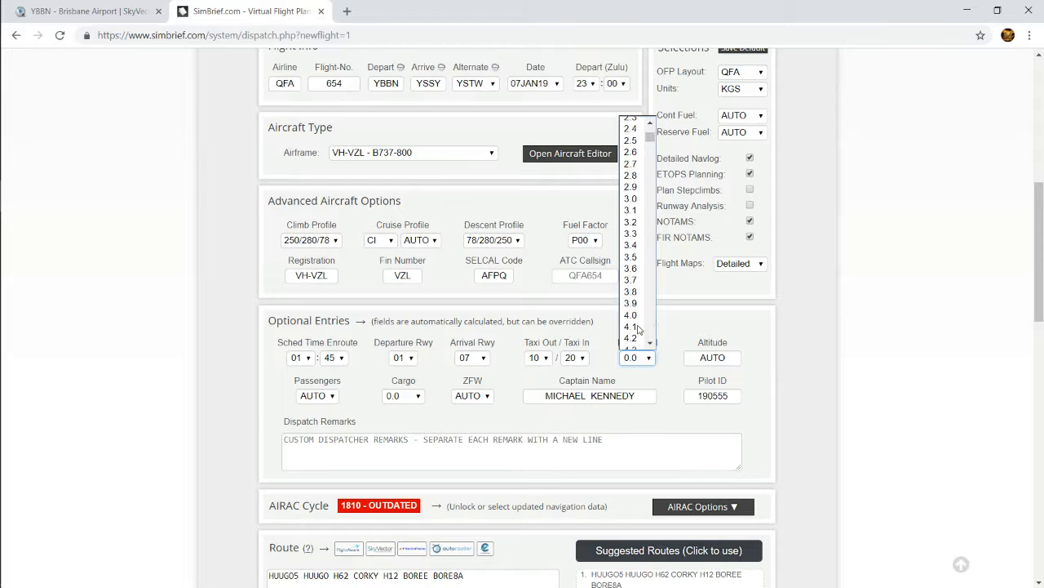
{"action": "scroll", "coordinate": [635, 167], "scroll_direction": "up", "scroll_amount": 3}
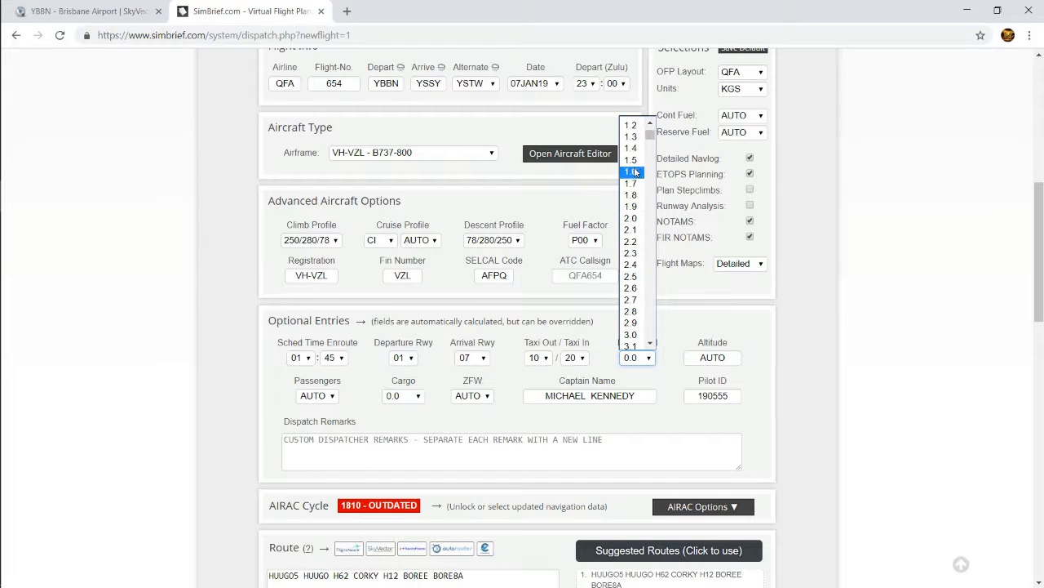
{"action": "left_click", "coordinate": [634, 222]}
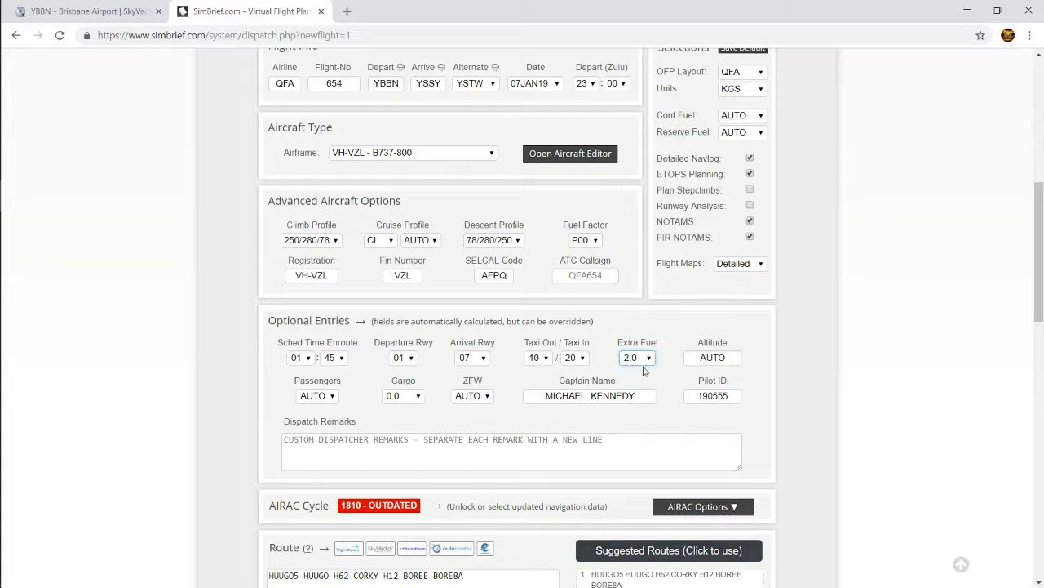
Keep the altitude and passenger count at AUTO and set the cargo to AUTO
{"action": "left_click", "coordinate": [722, 357]}
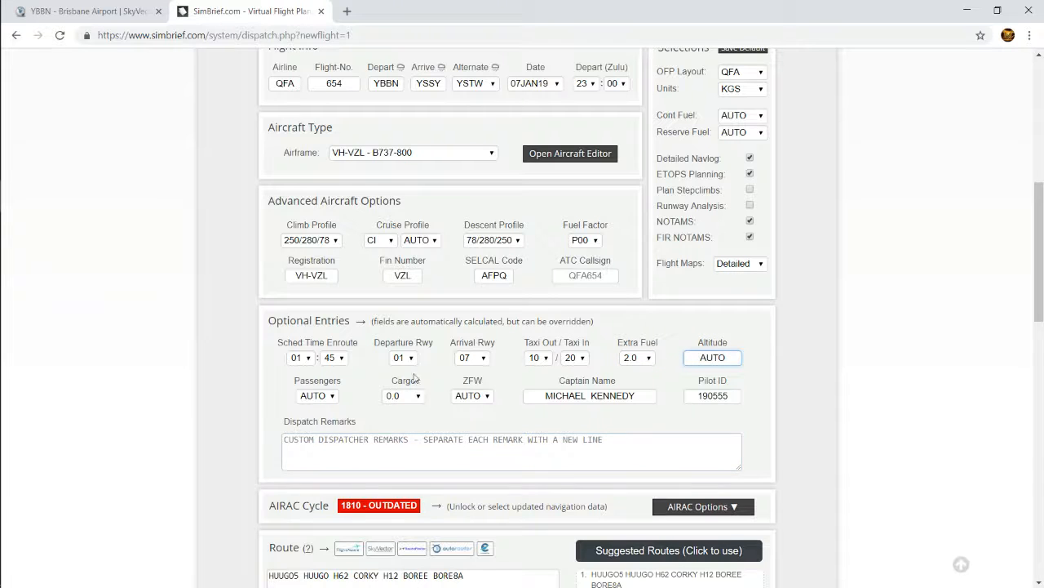
{"action": "left_click", "coordinate": [321, 396]}
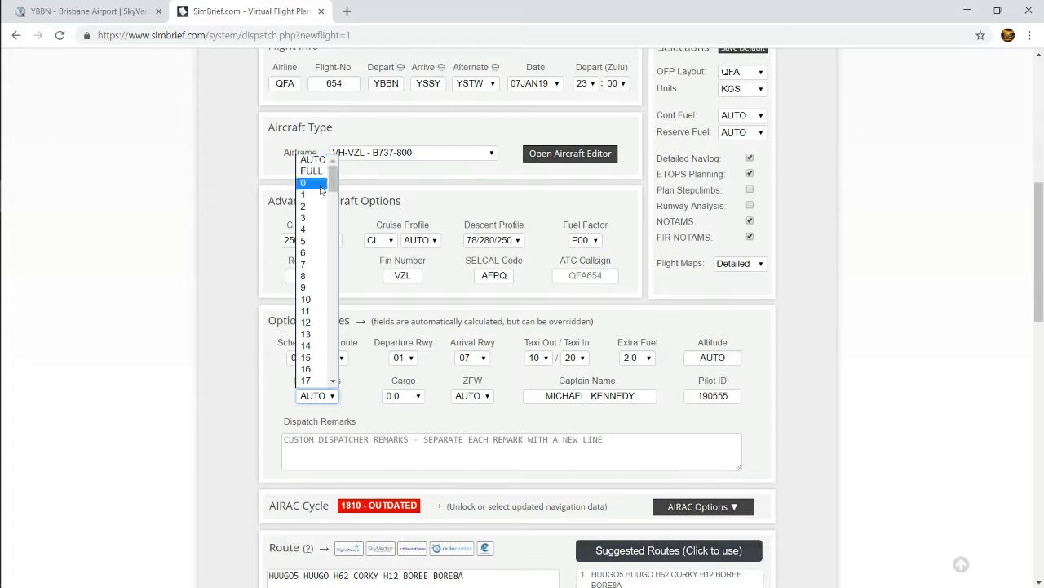
{"action": "left_click", "coordinate": [239, 387]}
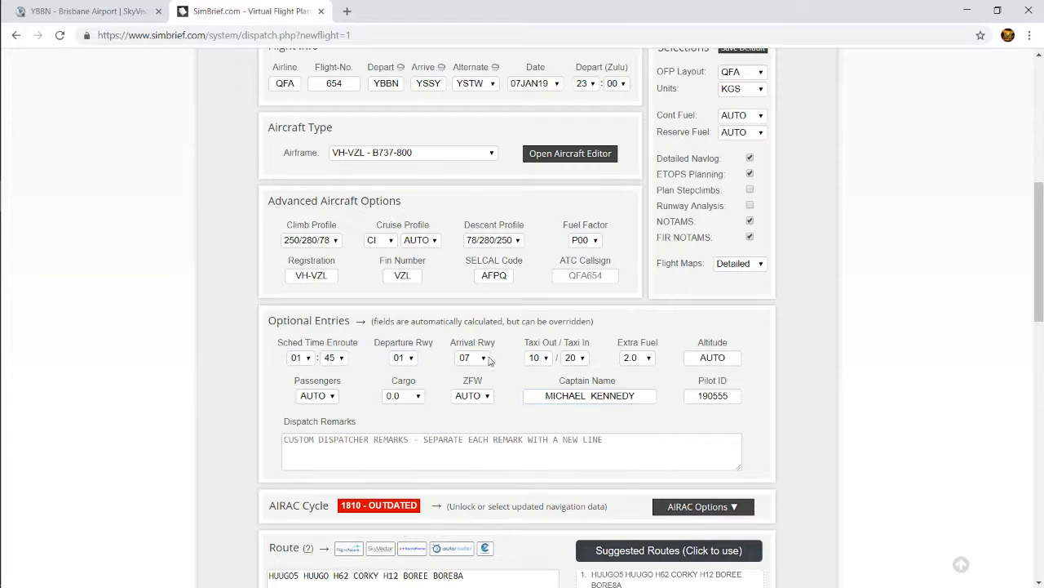
{"action": "left_click", "coordinate": [331, 398]}
{"action": "scroll", "coordinate": [359, 387], "scroll_direction": "down", "scroll_amount": 9}
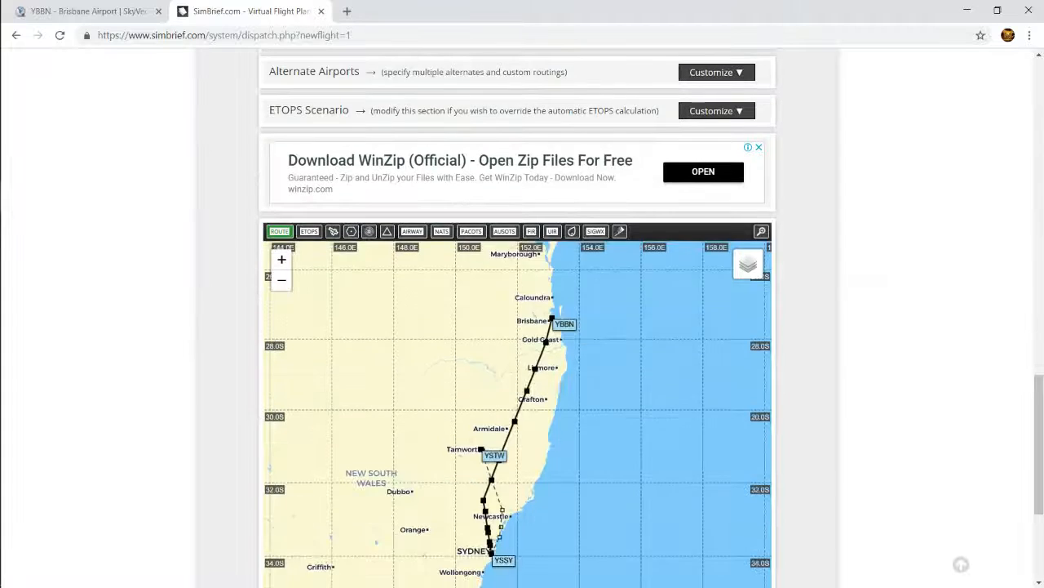
{"action": "scroll", "coordinate": [813, 286], "scroll_direction": "up", "scroll_amount": 8}
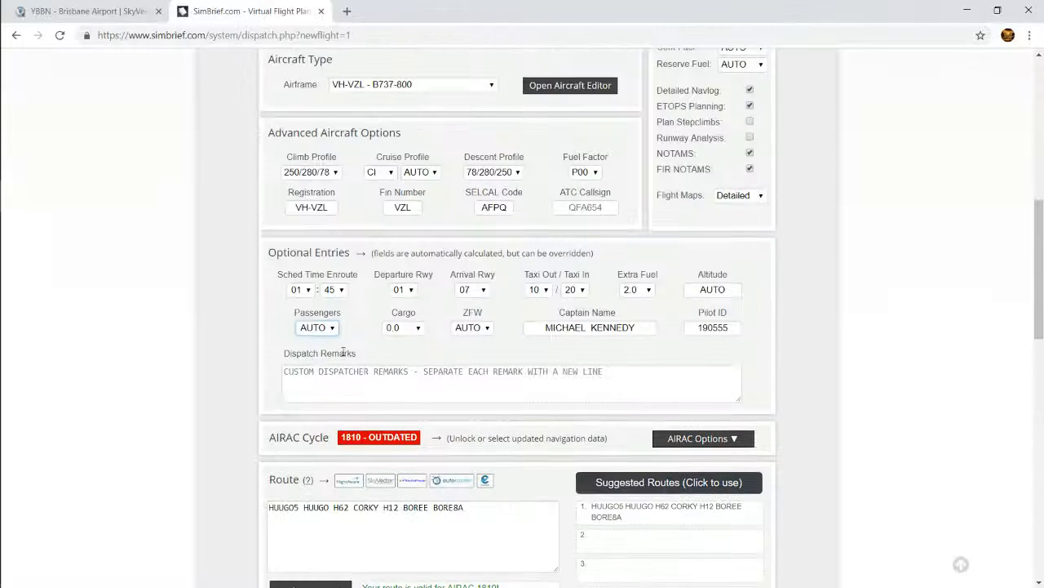
{"action": "left_click", "coordinate": [317, 327]}
{"action": "scroll", "coordinate": [327, 464], "scroll_direction": "down", "scroll_amount": 20}
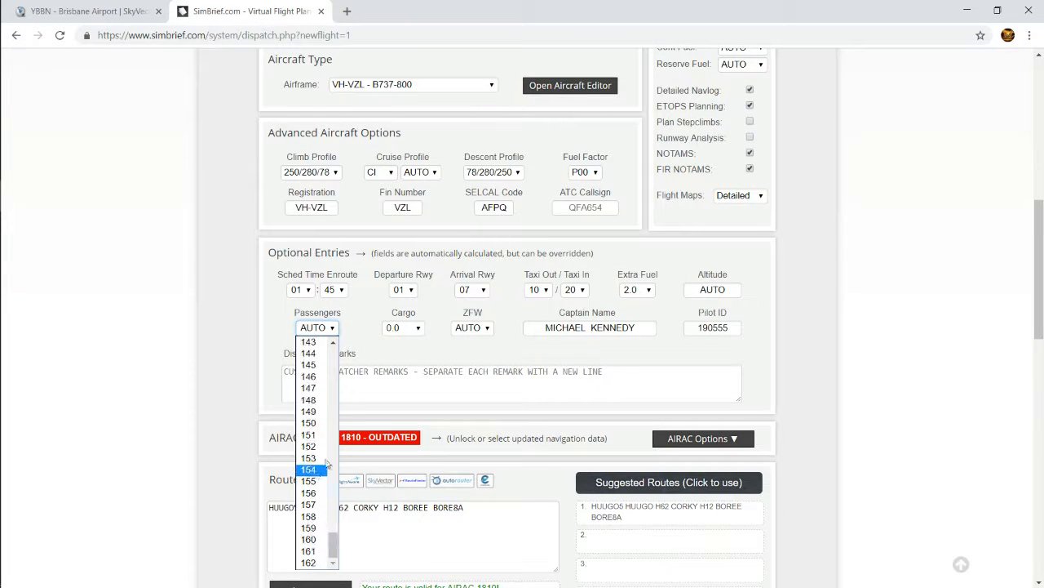
{"action": "left_click", "coordinate": [333, 329]}
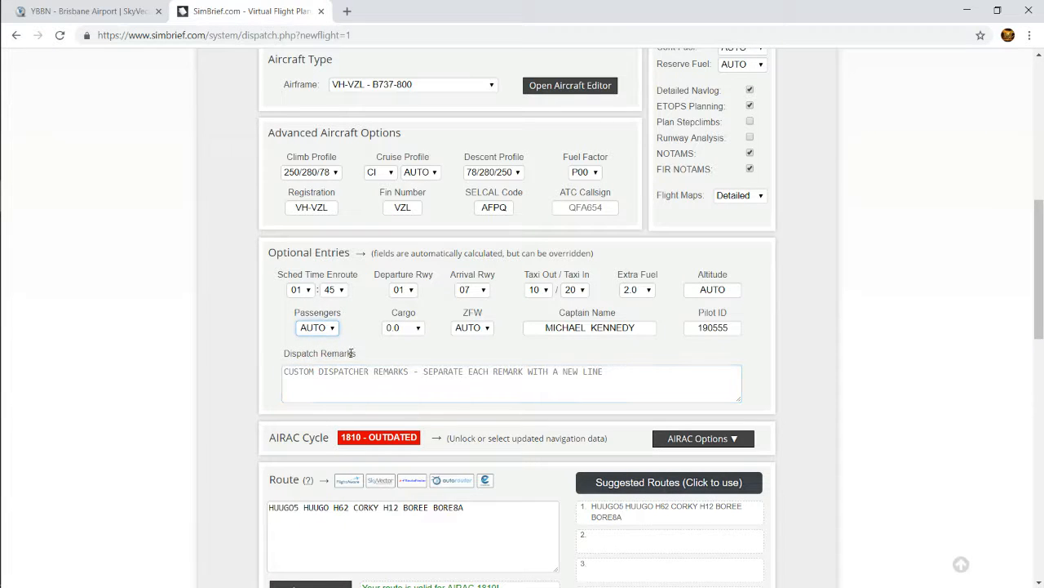
{"action": "left_click", "coordinate": [411, 328]}
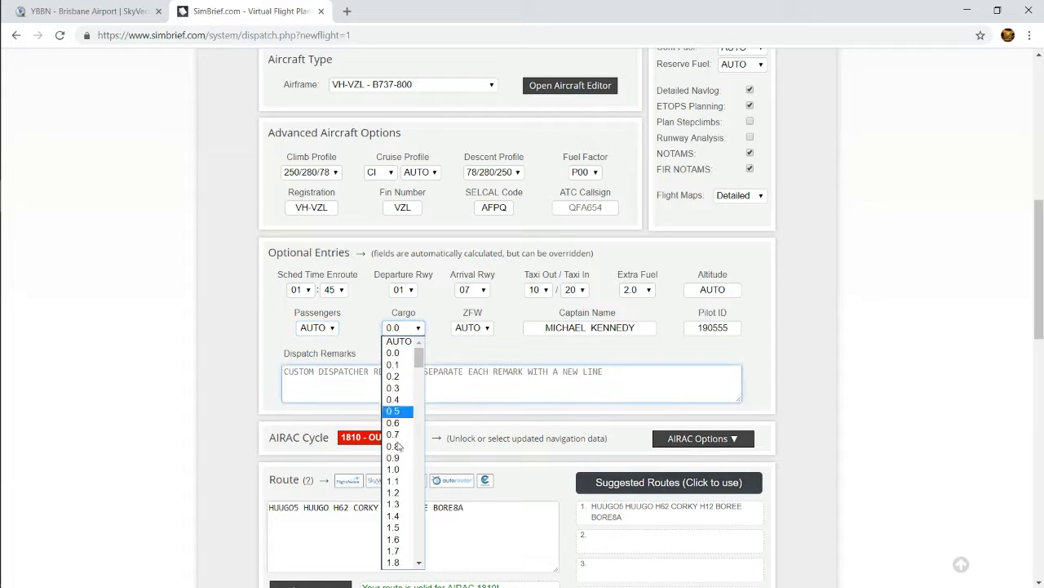
{"action": "left_click", "coordinate": [408, 341]}
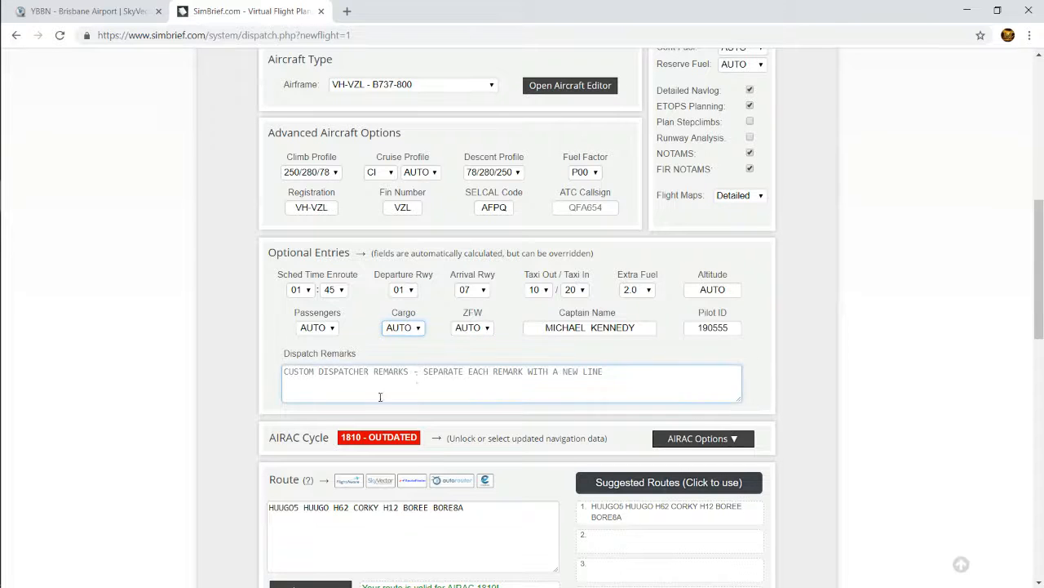
Analyze the suggested route HUUGO5 HUUGO H62 CORKY H12 BOREE BORE8A to check its validity
{"action": "scroll", "coordinate": [342, 392], "scroll_direction": "down", "scroll_amount": 2}
{"action": "left_click", "coordinate": [297, 373]}
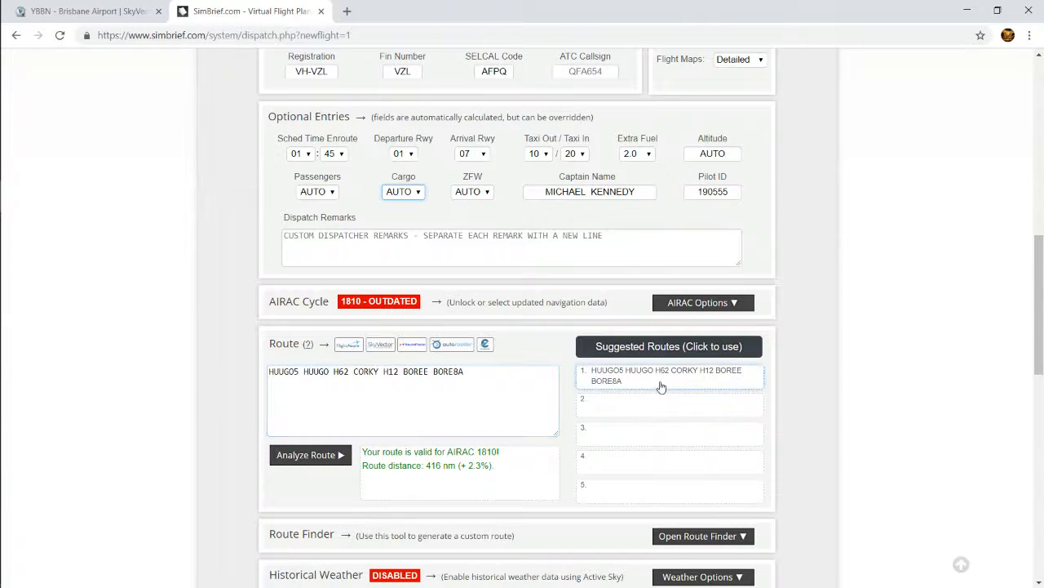
{"action": "scroll", "coordinate": [619, 464], "scroll_direction": "down", "scroll_amount": 1}
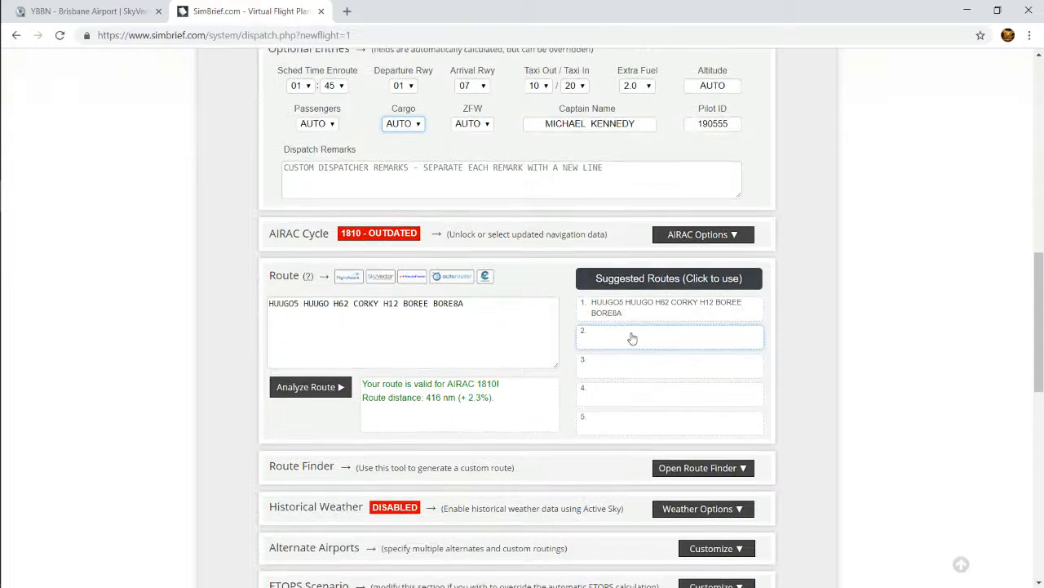
{"action": "left_click", "coordinate": [494, 304]}
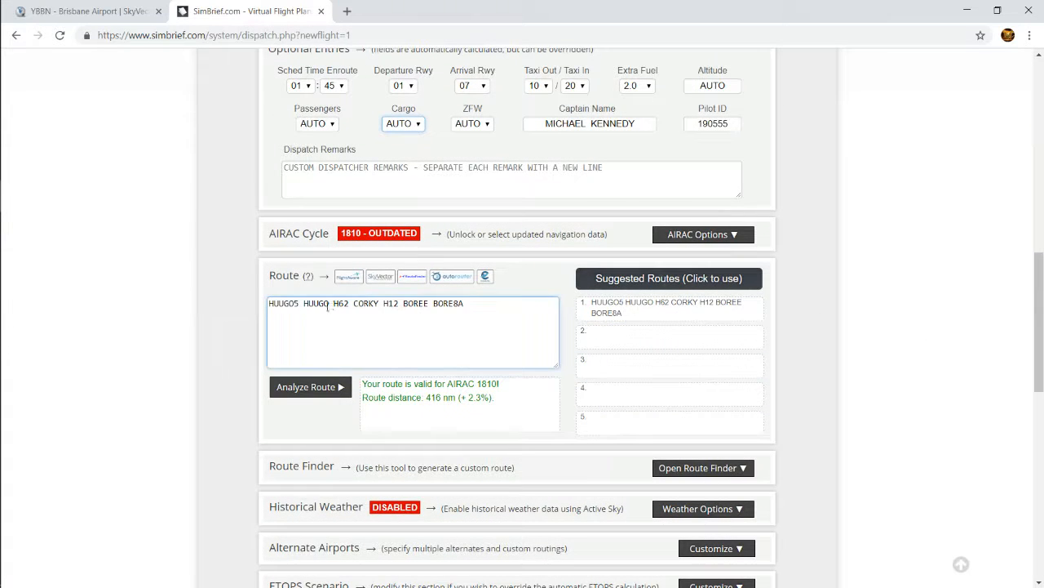
{"action": "left_click", "coordinate": [298, 386]}
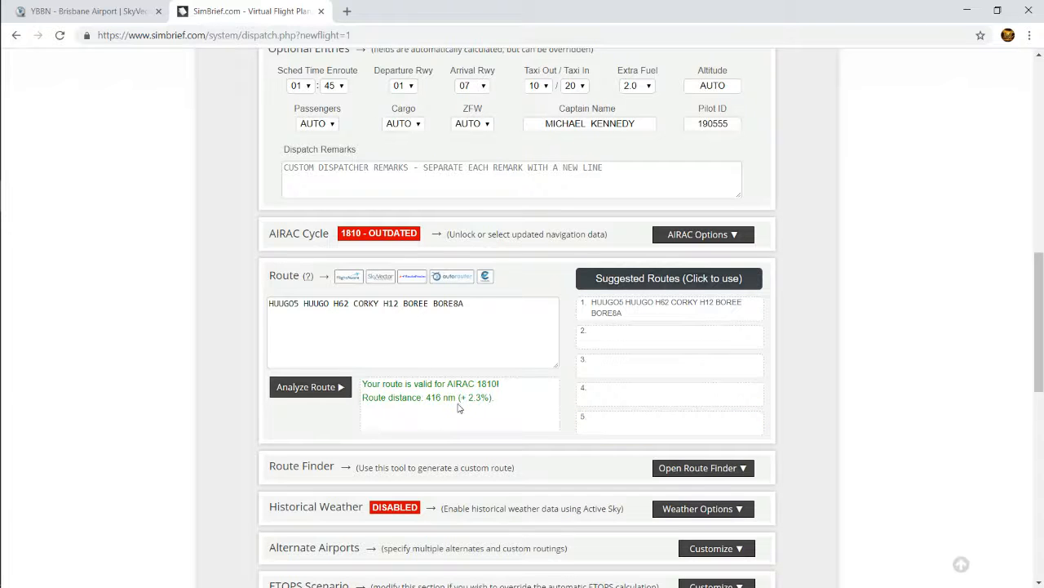
Open the Route Finder and generate a custom route with an estimated altitude of 32000
{"action": "scroll", "coordinate": [478, 408], "scroll_direction": "down", "scroll_amount": 1}
{"action": "scroll", "coordinate": [544, 267], "scroll_direction": "down", "scroll_amount": 2}
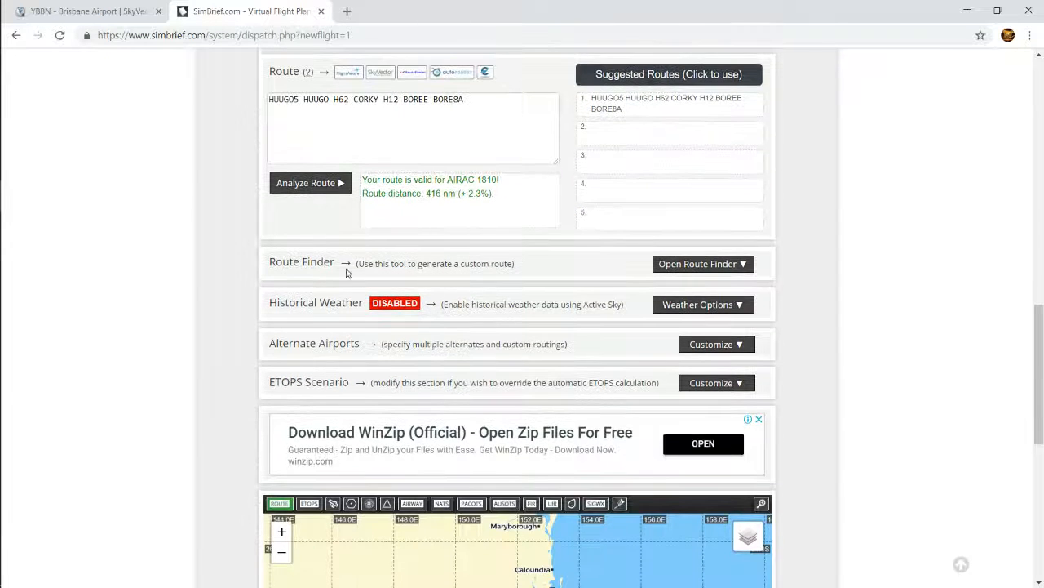
{"action": "left_click", "coordinate": [698, 263]}
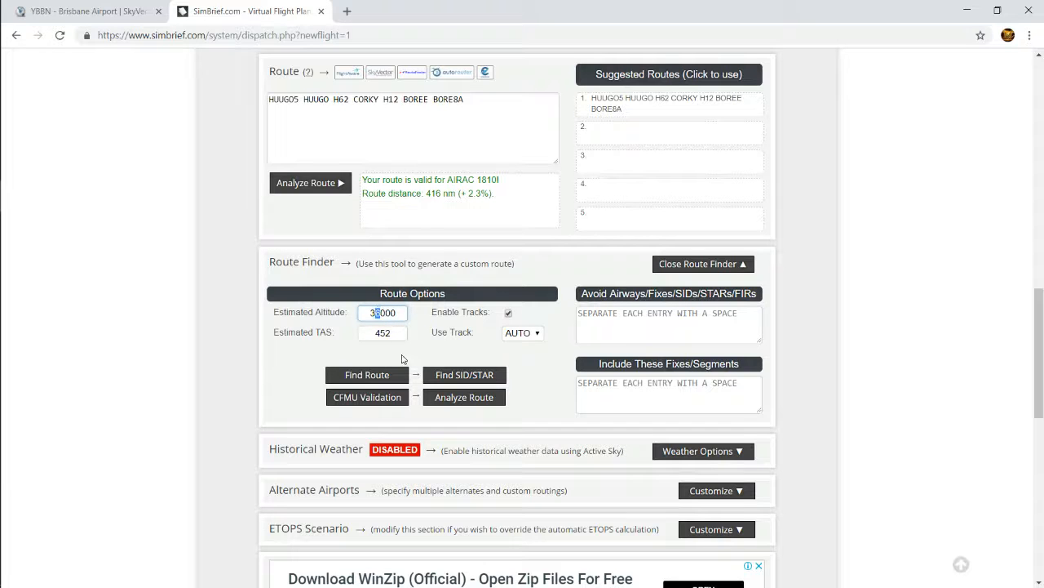
{"action": "type", "text": "2"}
{"action": "left_click", "coordinate": [367, 377]}
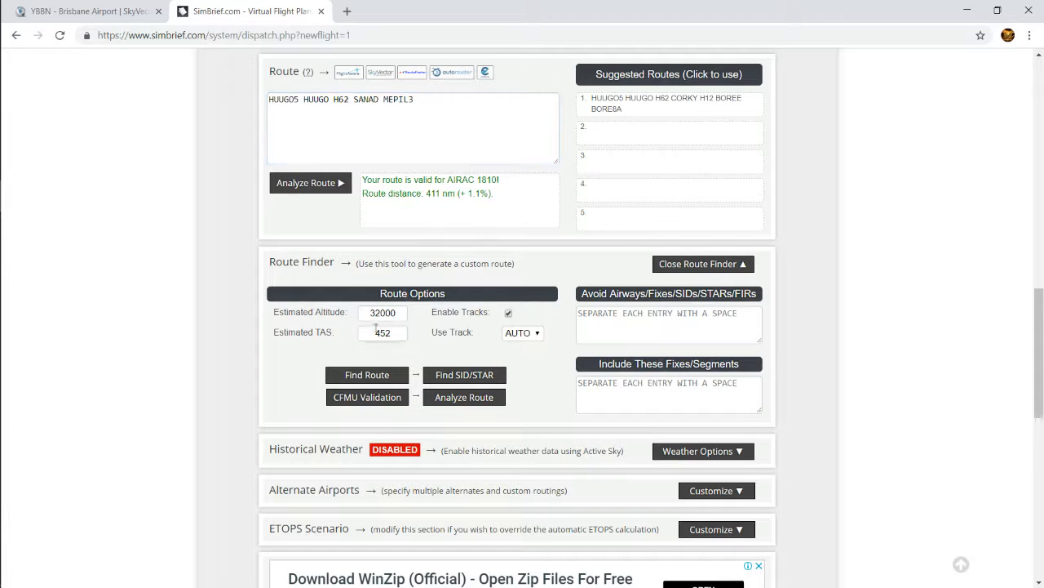
Set the Route Finder's estimated altitude to 38000, find the route again and analyze it
{"action": "left_click_drag", "start_coordinate": [372, 313], "coordinate": [377, 312]}
{"action": "left_click", "coordinate": [367, 374]}
{"action": "left_click", "coordinate": [465, 397]}
{"action": "scroll", "coordinate": [688, 359], "scroll_direction": "down", "scroll_amount": 1}
{"action": "left_click", "coordinate": [622, 259]}
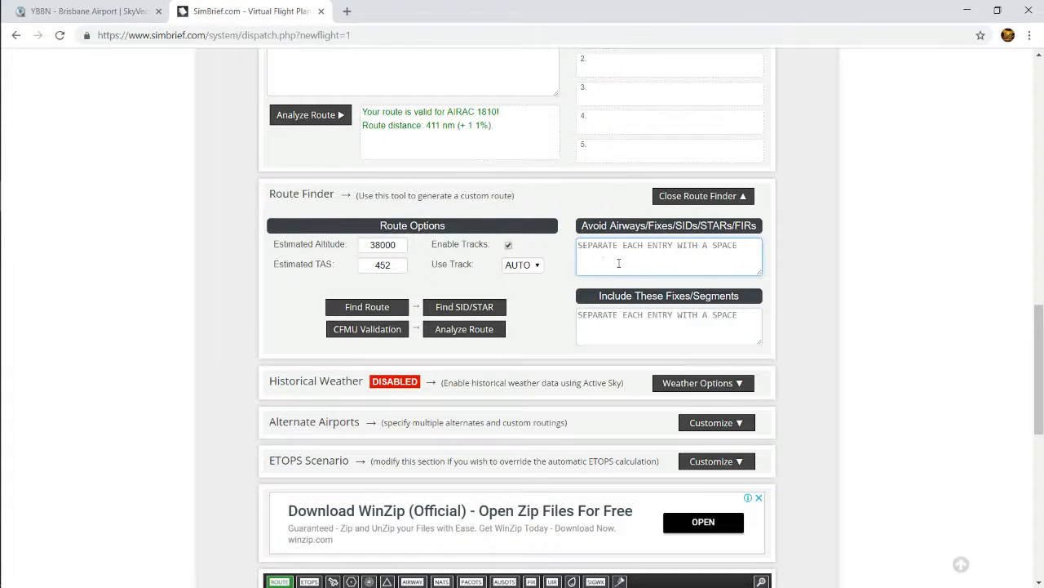
Check the historical weather options, keeping the default SimBrief weather
{"action": "scroll", "coordinate": [610, 368], "scroll_direction": "down", "scroll_amount": 1}
{"action": "left_click", "coordinate": [701, 315]}
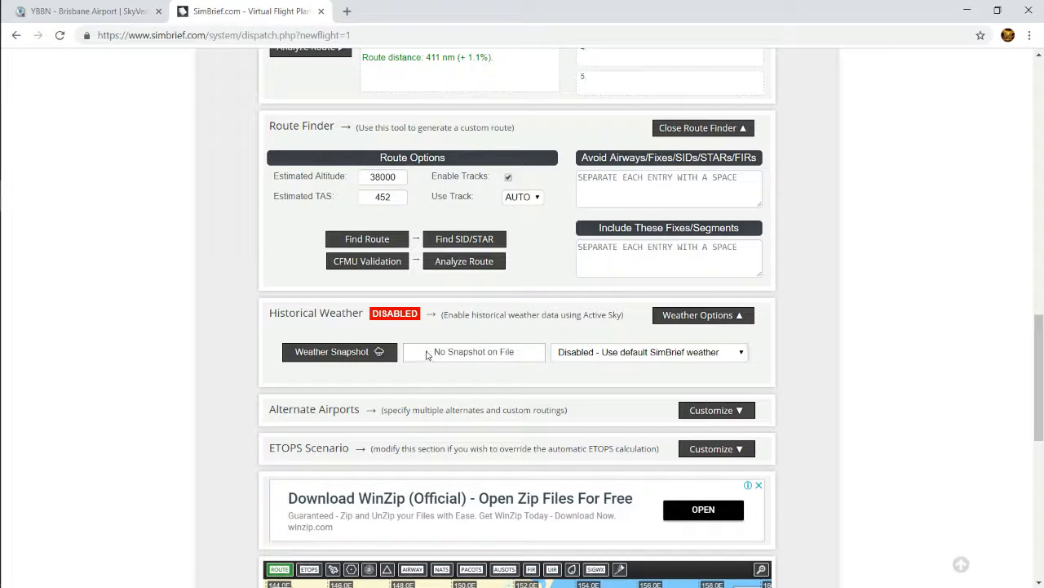
{"action": "left_click", "coordinate": [636, 357]}
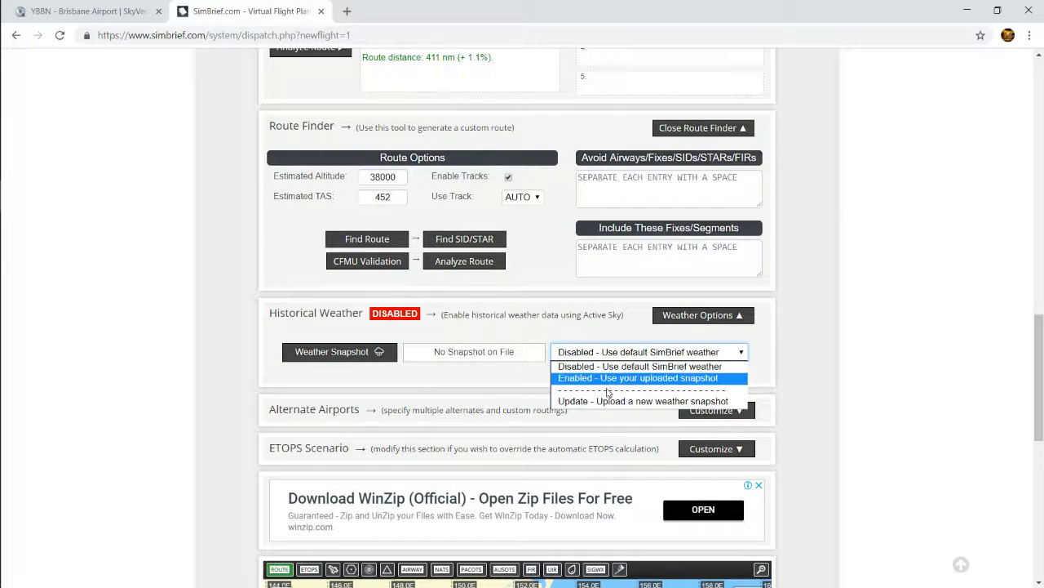
{"action": "left_click", "coordinate": [468, 381]}
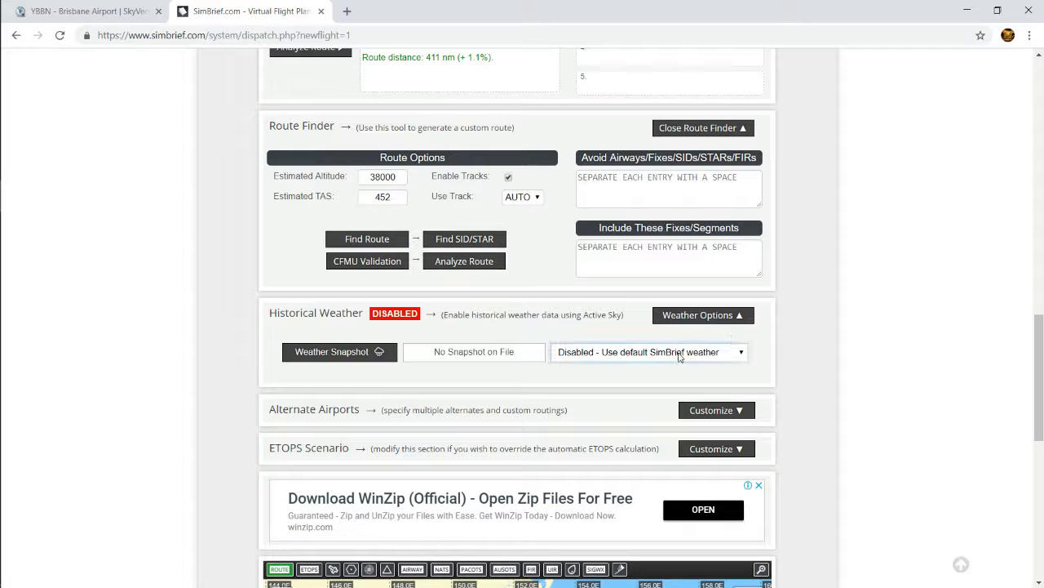
Expand the alternate airport options and set the number of required alternates to 4
{"action": "scroll", "coordinate": [349, 360], "scroll_direction": "down", "scroll_amount": 1}
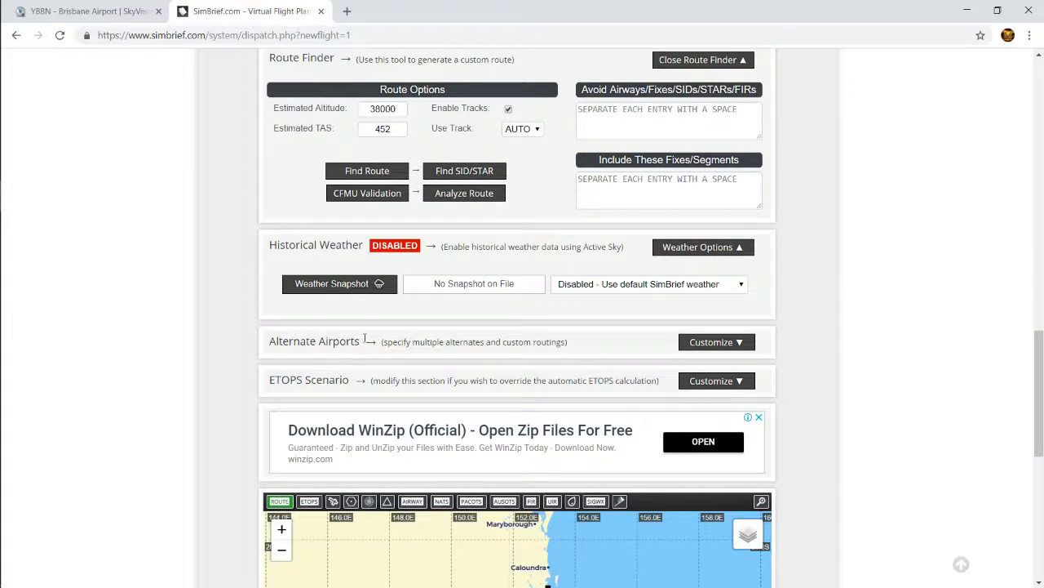
{"action": "left_click", "coordinate": [718, 344]}
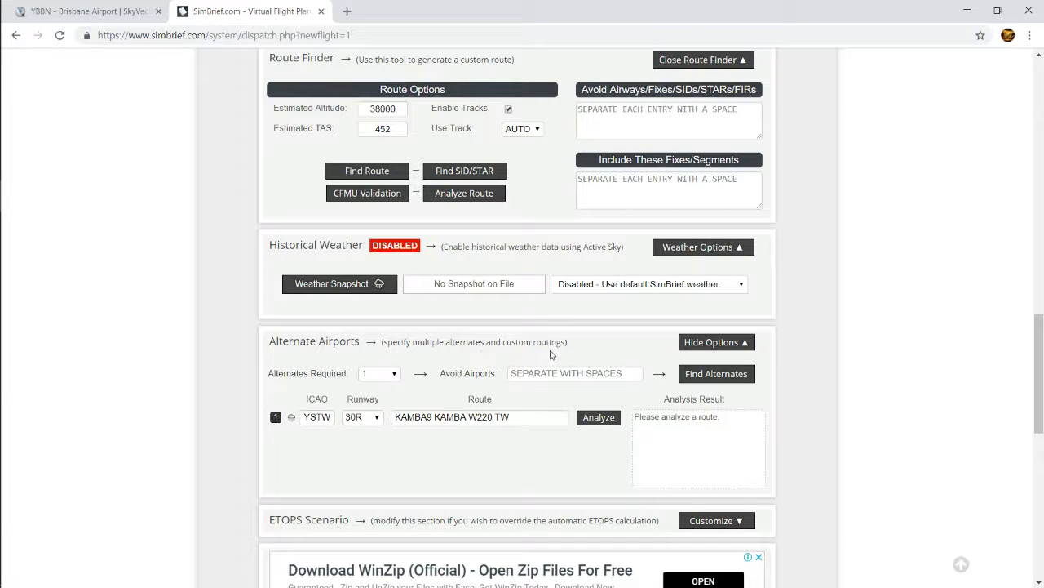
{"action": "left_click", "coordinate": [385, 374]}
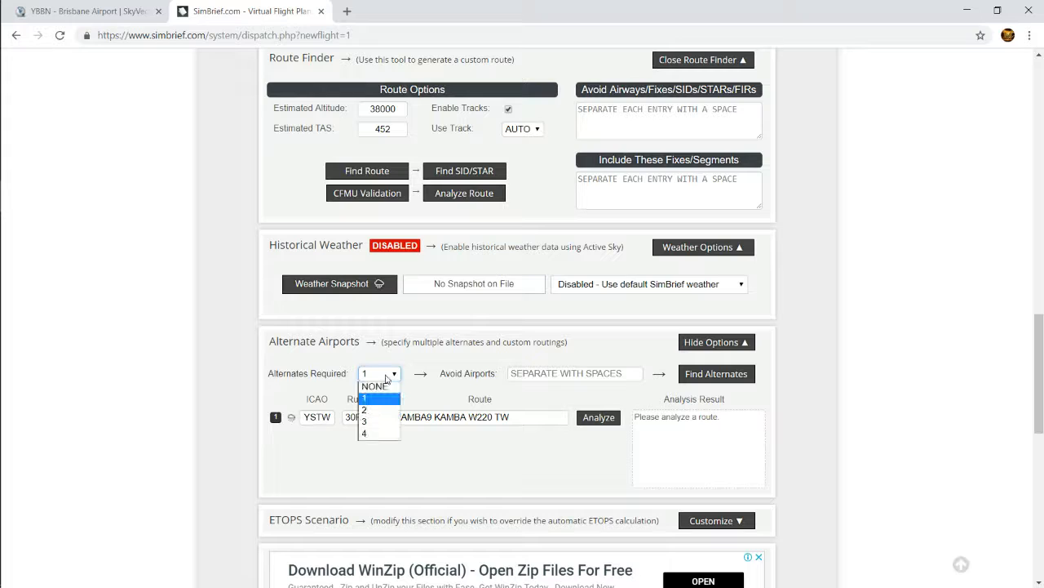
{"action": "left_click", "coordinate": [368, 436]}
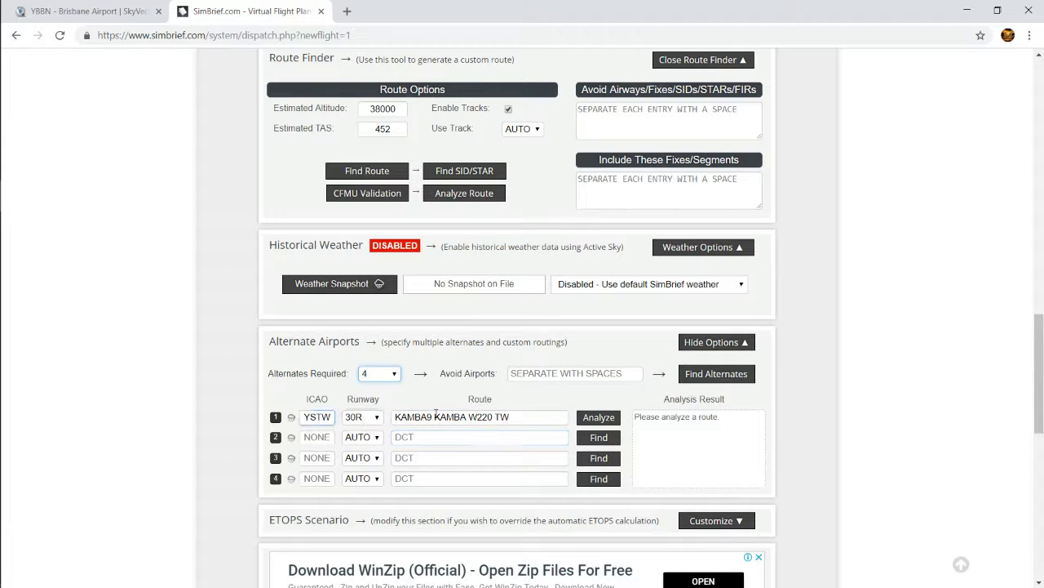
Fill alternates 2, 3 and 4 with YWLM, YMML and YBBN, including their runways and routes
{"action": "left_click", "coordinate": [522, 417]}
{"action": "left_click", "coordinate": [599, 437]}
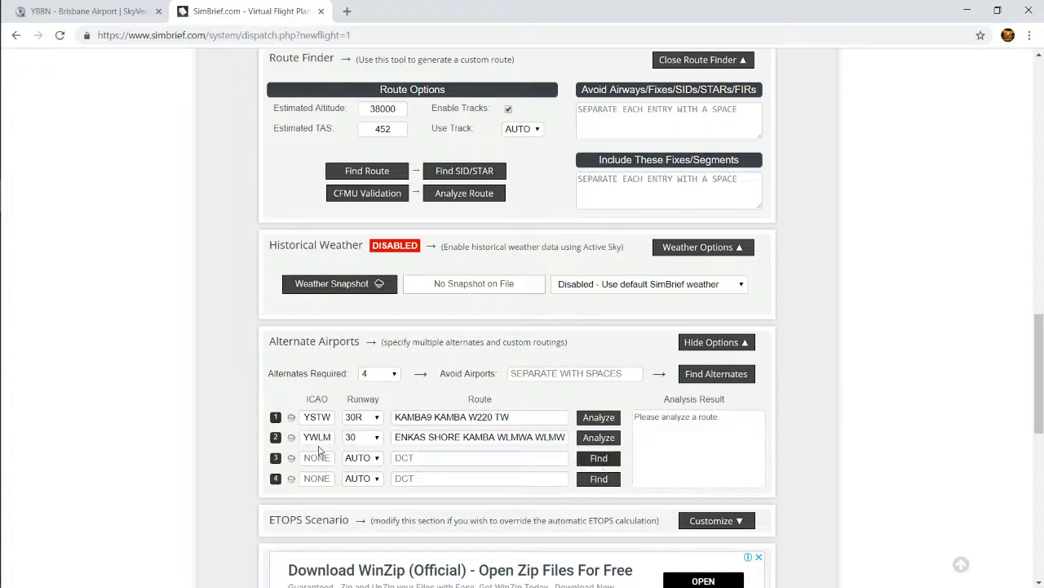
{"action": "left_click", "coordinate": [598, 458]}
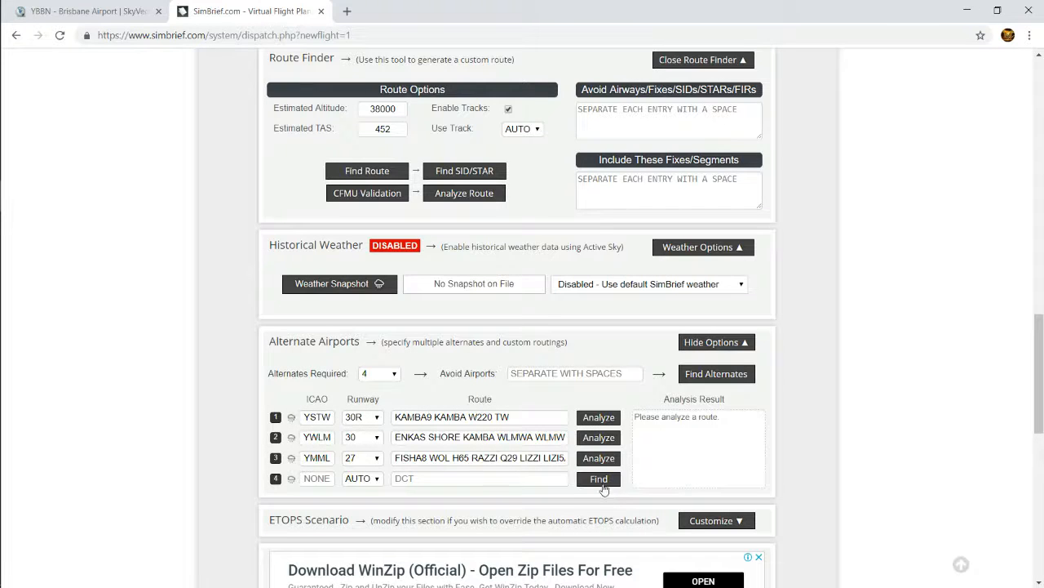
{"action": "left_click", "coordinate": [603, 485]}
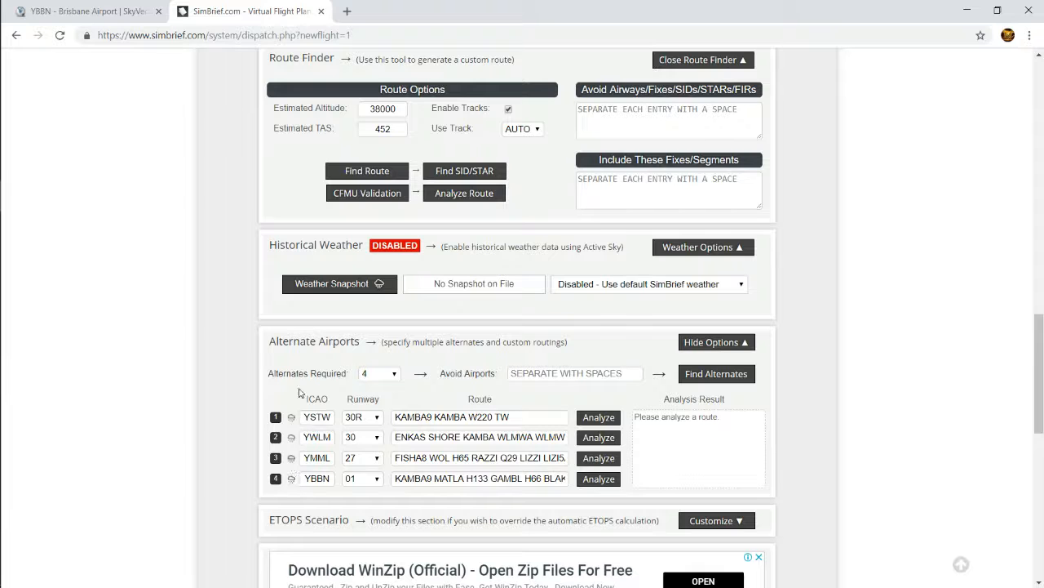
Expand the ETOPS scenario and auto-calculate it with the target scenario on Auto
{"action": "scroll", "coordinate": [538, 459], "scroll_direction": "down", "scroll_amount": 5}
{"action": "scroll", "coordinate": [567, 462], "scroll_direction": "up", "scroll_amount": 2}
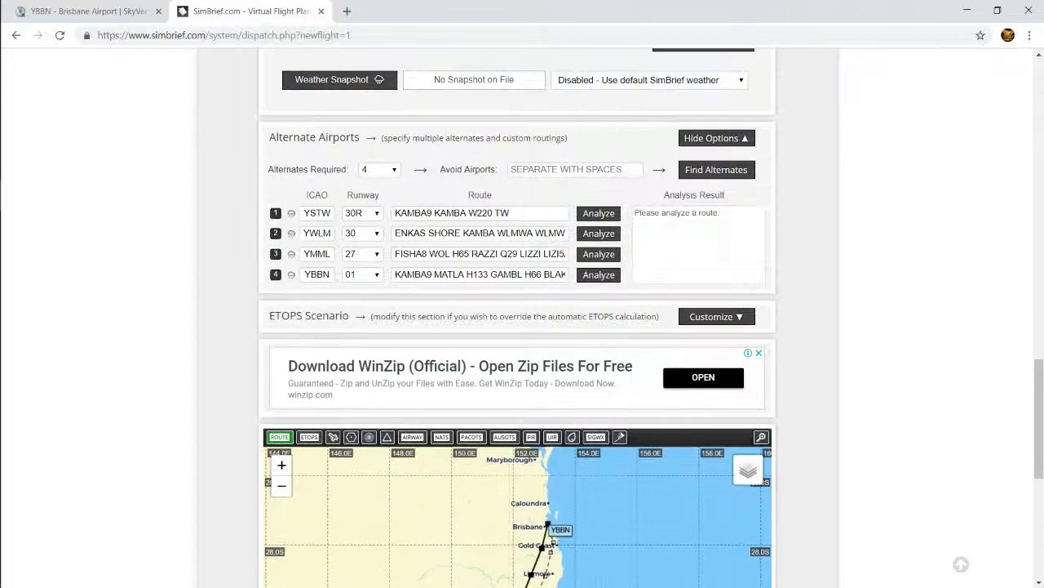
{"action": "scroll", "coordinate": [570, 463], "scroll_direction": "up", "scroll_amount": 1}
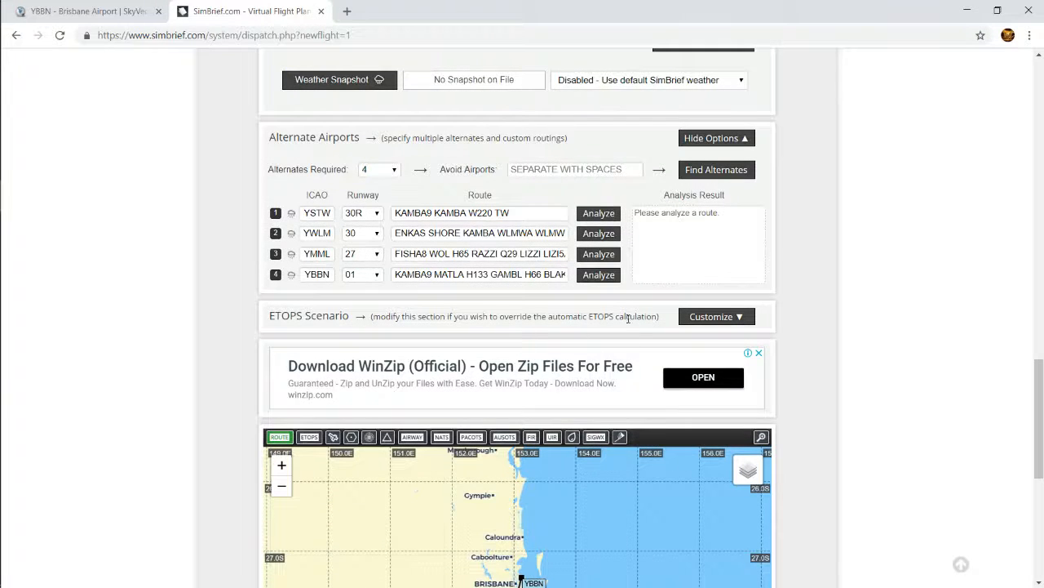
{"action": "left_click", "coordinate": [723, 316]}
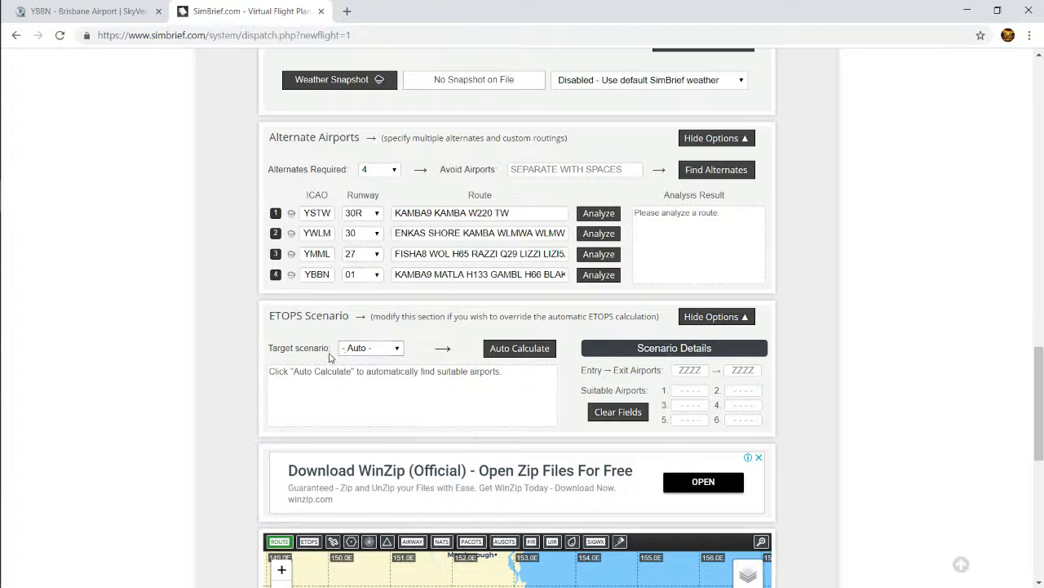
{"action": "left_click", "coordinate": [526, 347]}
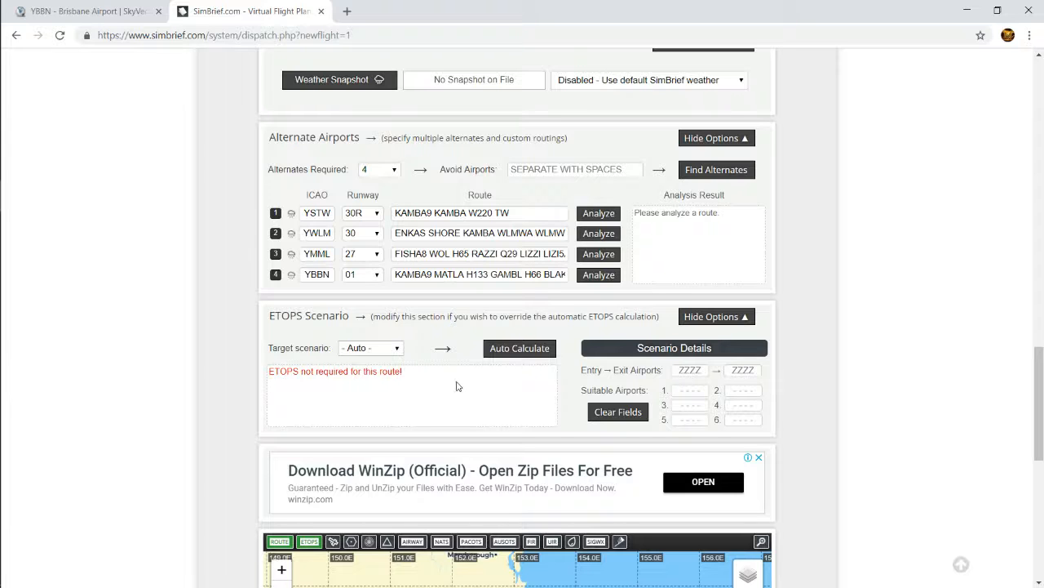
Examine the planned route and the alternate airports on the map between Brisbane and Sydney
{"action": "scroll", "coordinate": [457, 386], "scroll_direction": "down", "scroll_amount": 4}
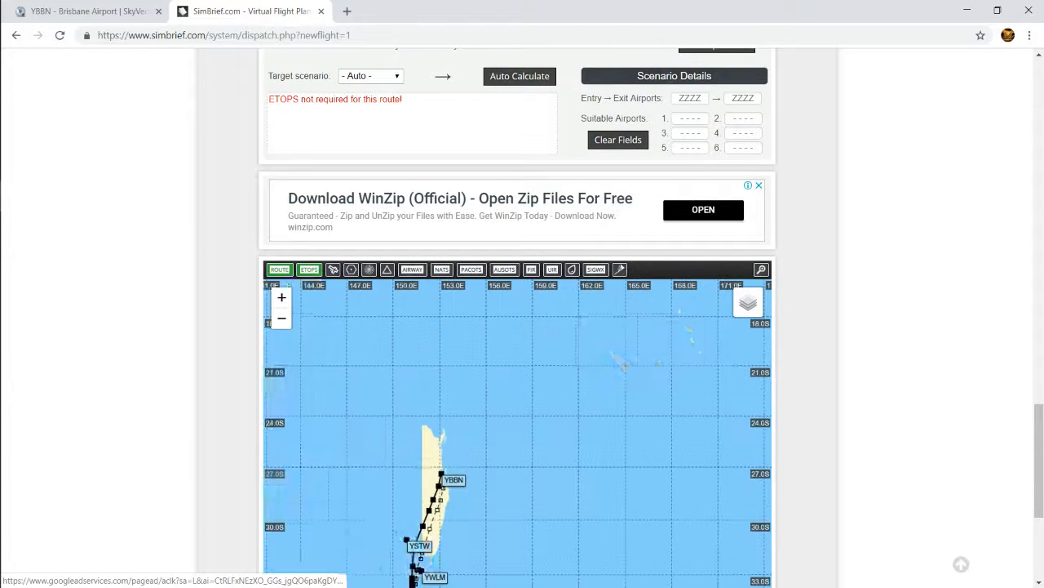
{"action": "scroll", "coordinate": [889, 453], "scroll_direction": "down", "scroll_amount": 3}
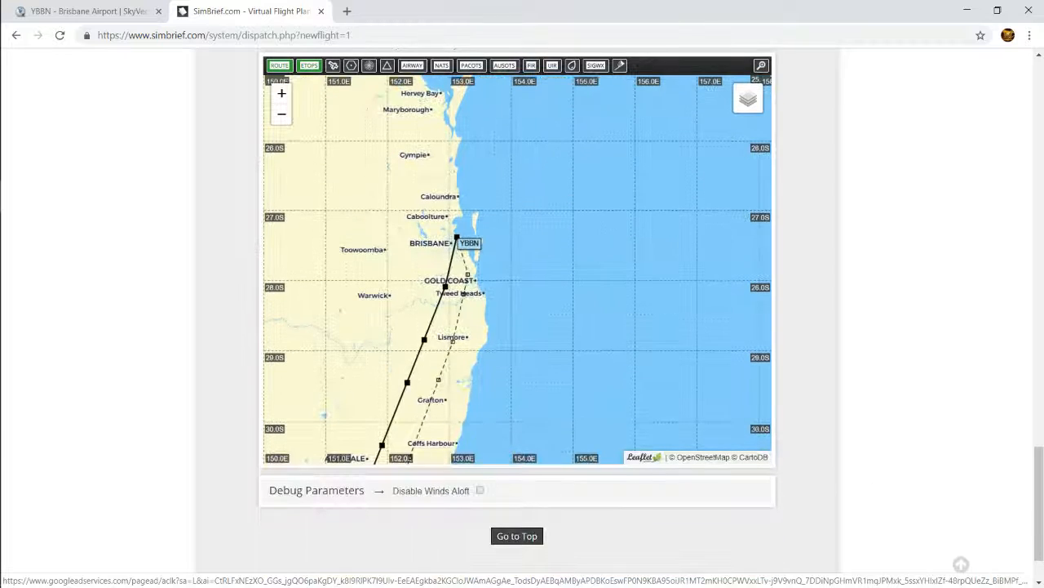
{"action": "scroll", "coordinate": [591, 347], "scroll_direction": "up", "scroll_amount": 1}
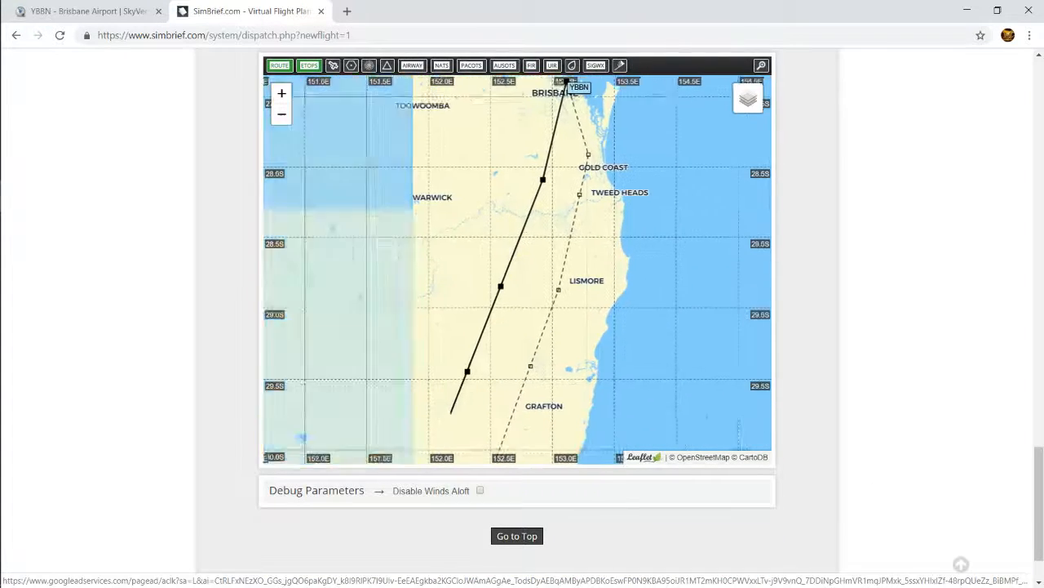
{"action": "left_click_drag", "start_coordinate": [575, 360], "coordinate": [511, 342]}
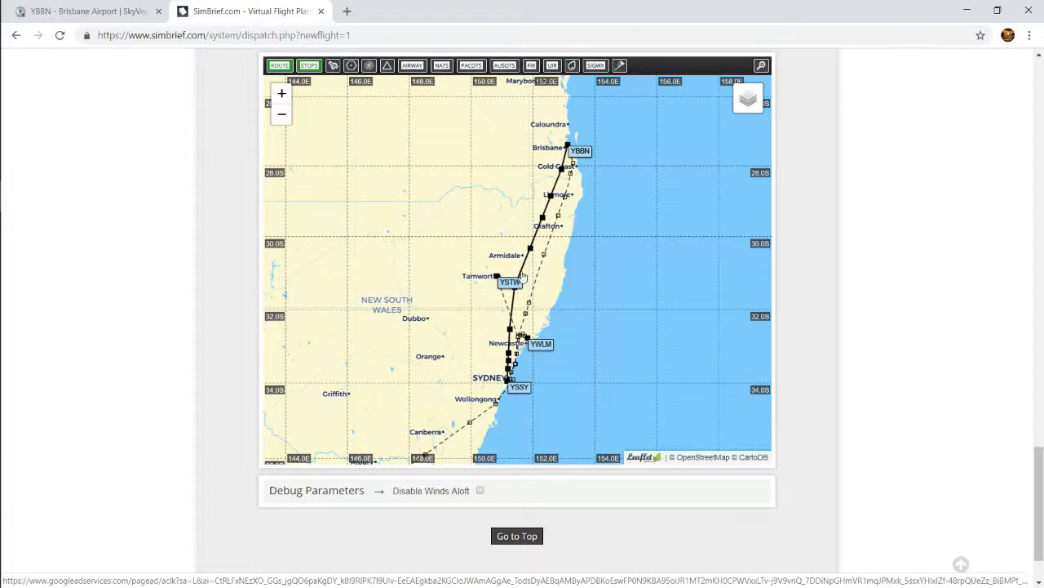
{"action": "mouse_move", "coordinate": [511, 399]}
{"action": "left_mouse_down"}
{"action": "mouse_move", "coordinate": [601, 257]}
{"action": "mouse_move", "coordinate": [572, 360]}
{"action": "mouse_move", "coordinate": [656, 245]}
{"action": "mouse_move", "coordinate": [499, 387]}
{"action": "left_mouse_up"}
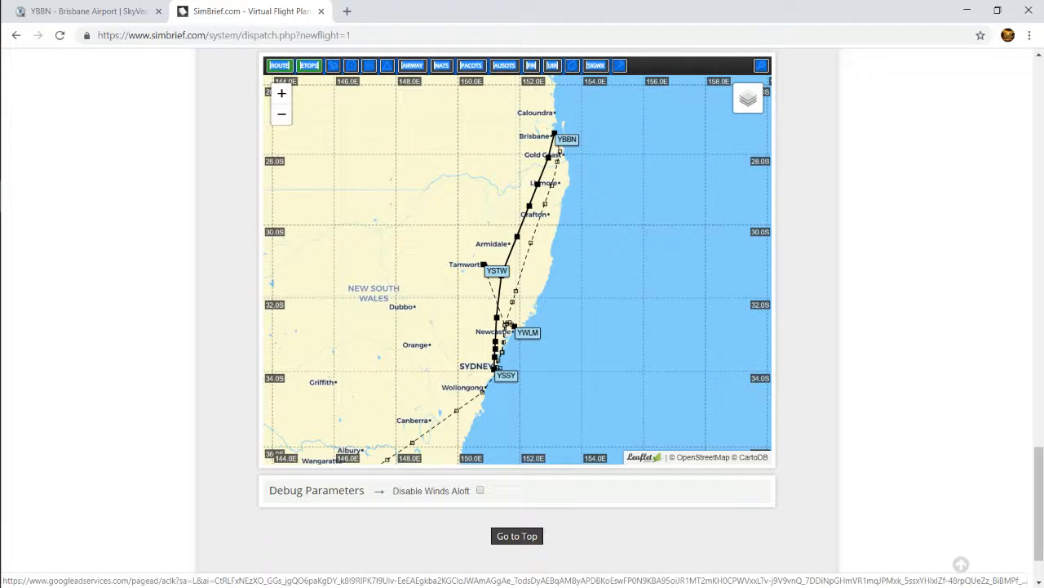
Reduce the number of required alternate airports to 3
{"action": "scroll", "coordinate": [943, 269], "scroll_direction": "up", "scroll_amount": 10}
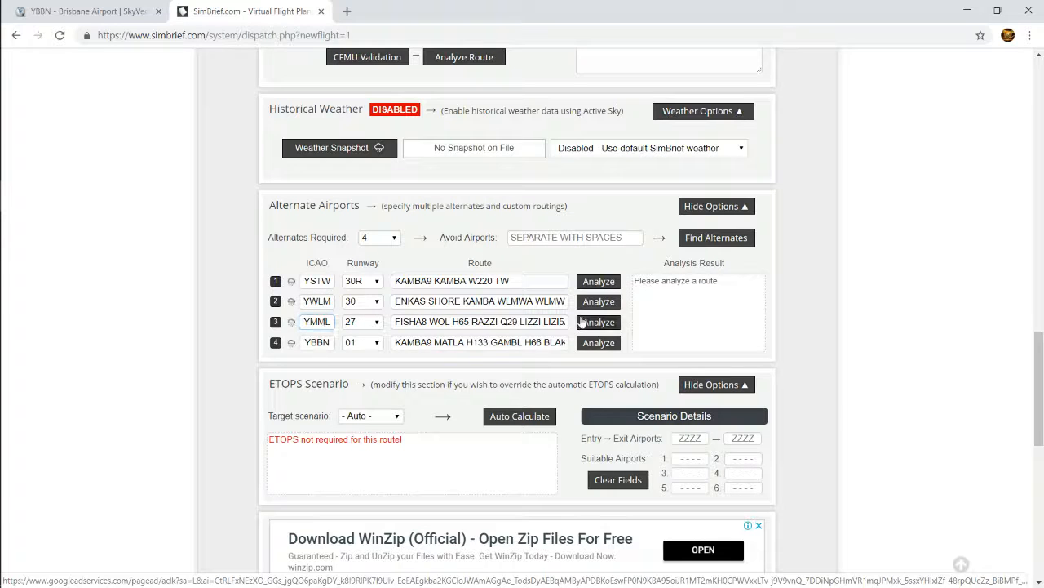
{"action": "key", "text": "Tab"}
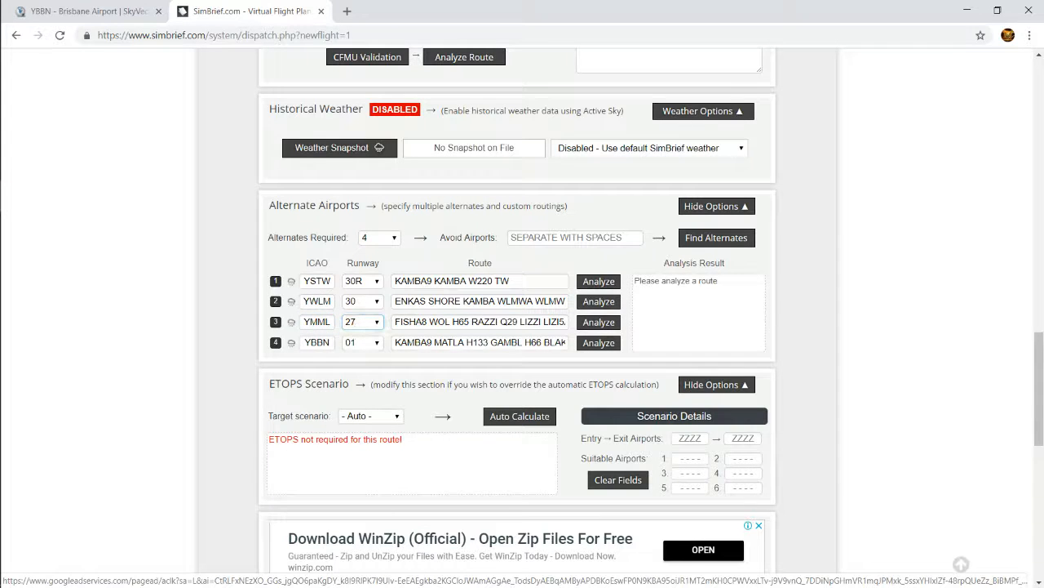
{"action": "left_click", "coordinate": [377, 239]}
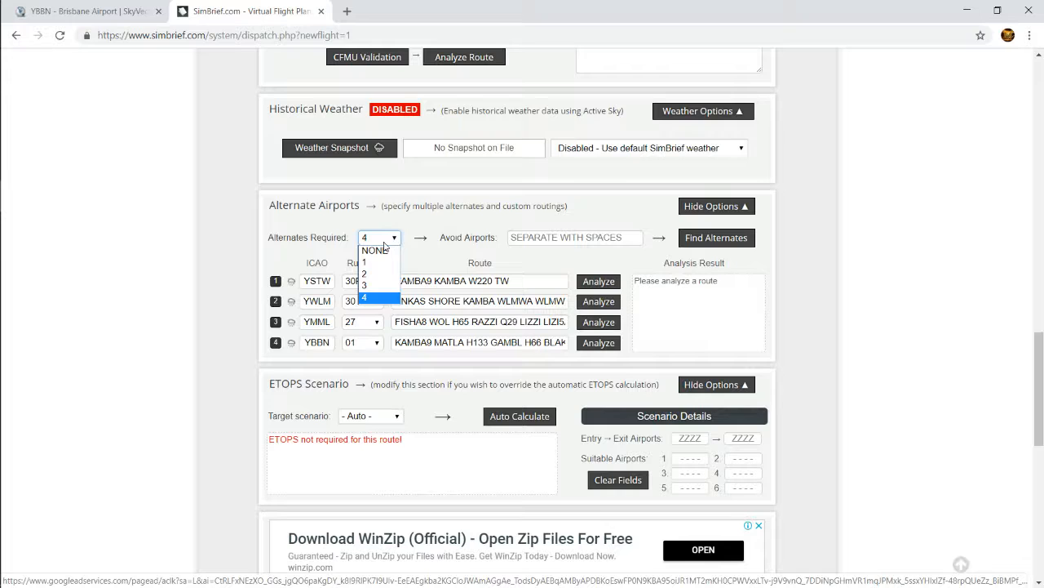
{"action": "left_click", "coordinate": [367, 287]}
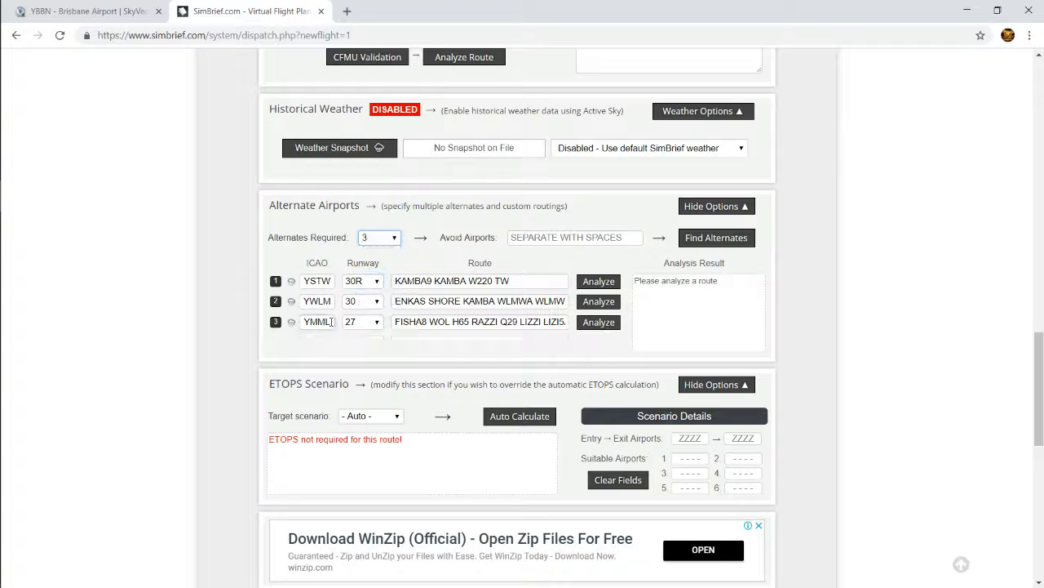
Replace the third alternate, YMML, with YBBN and check the updated route map
{"action": "left_click", "coordinate": [276, 323]}
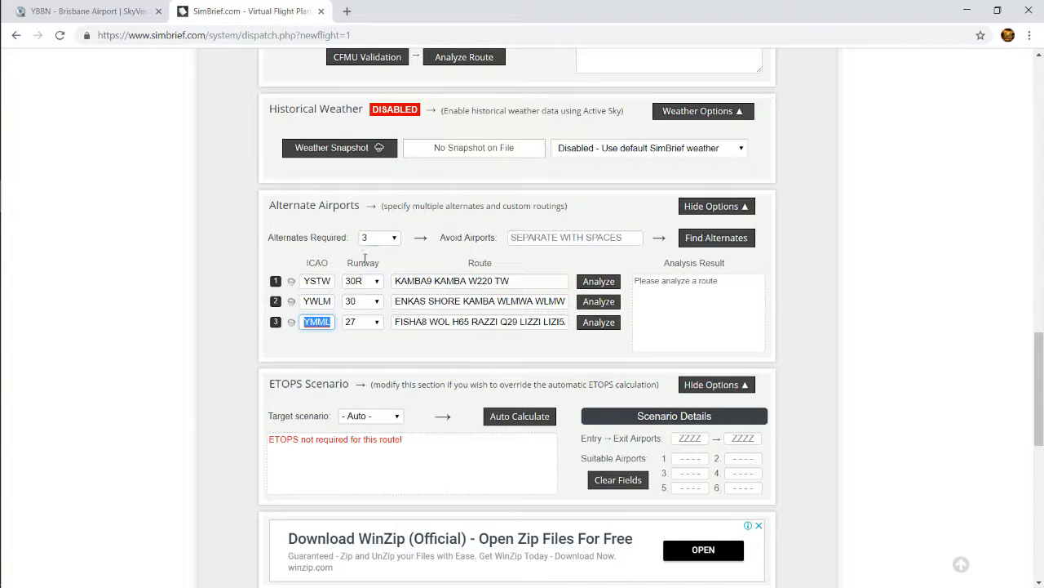
{"action": "type", "text": "Y"}
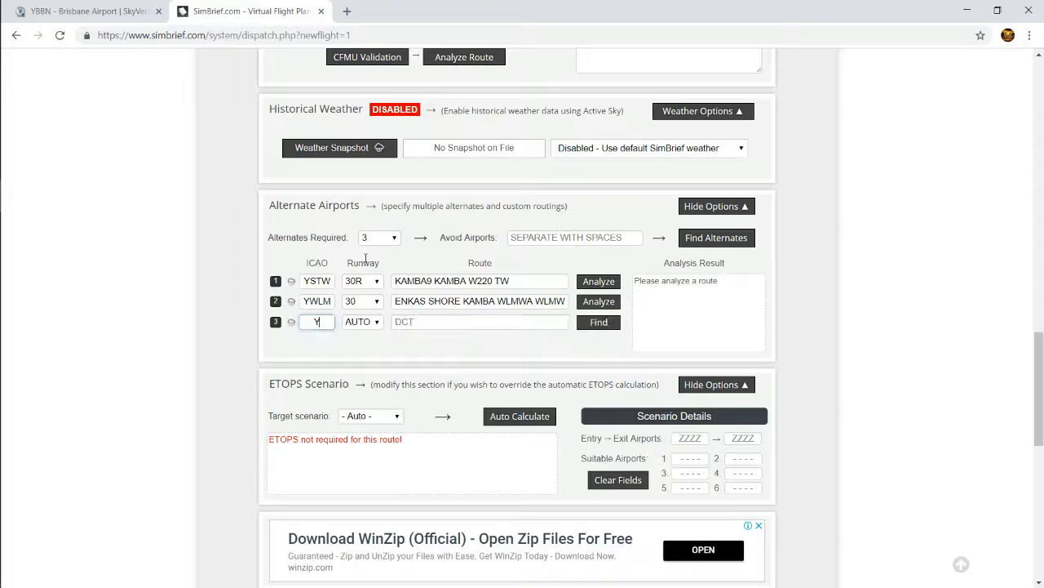
{"action": "type", "text": "BBN"}
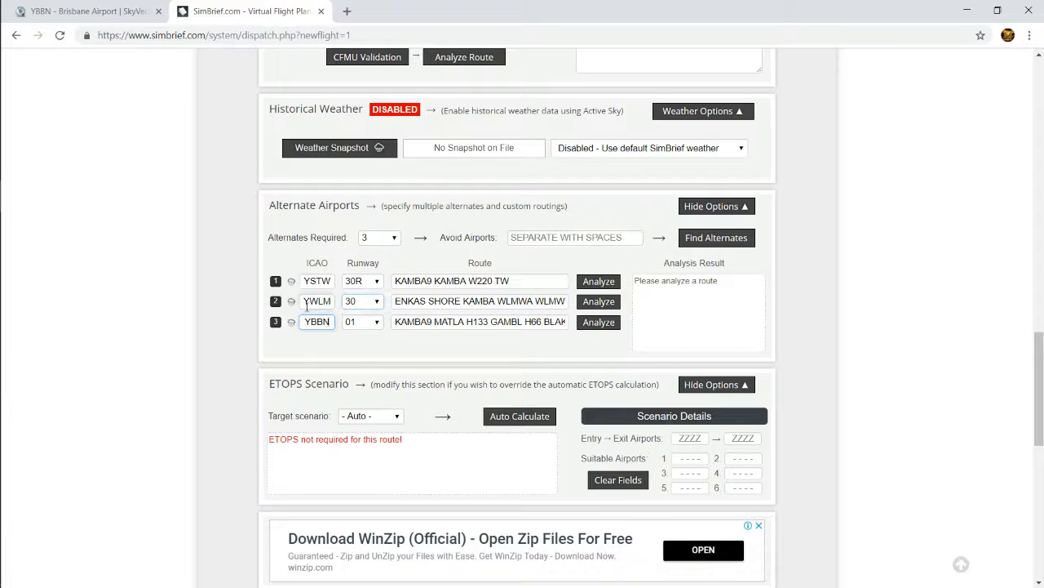
{"action": "scroll", "coordinate": [204, 431], "scroll_direction": "down", "scroll_amount": 6}
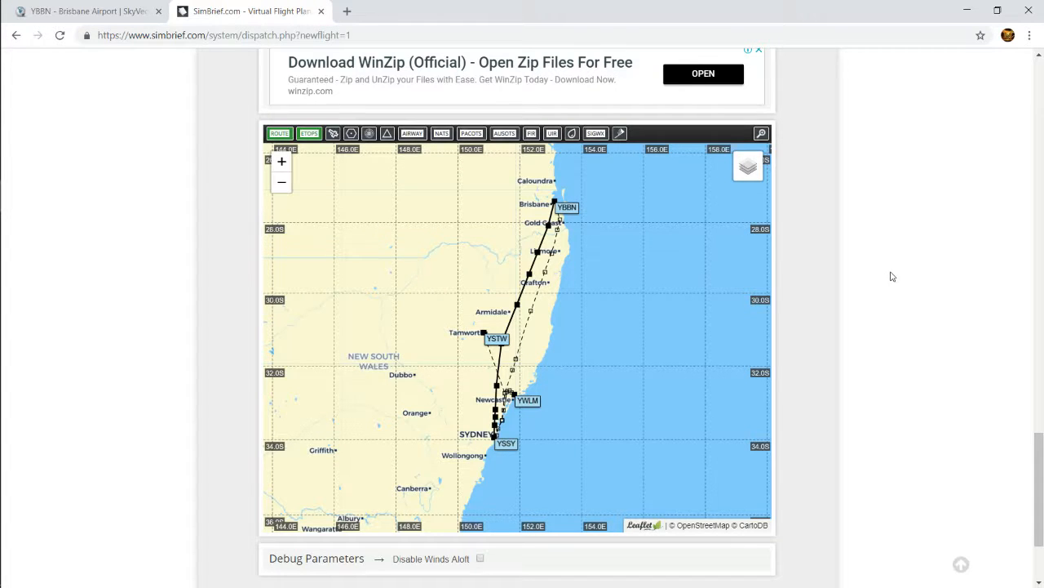
Browse the available OFP layouts for the flight, try LIDO and set the layout back to QFA
{"action": "scroll", "coordinate": [886, 286], "scroll_direction": "up", "scroll_amount": 10}
{"action": "scroll", "coordinate": [470, 369], "scroll_direction": "up", "scroll_amount": 15}
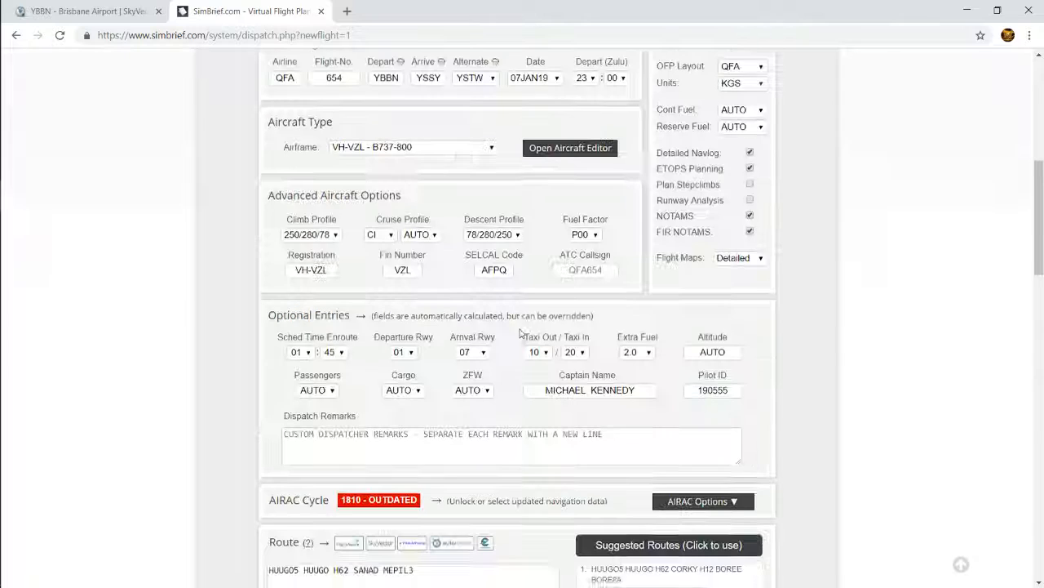
{"action": "scroll", "coordinate": [292, 510], "scroll_direction": "down", "scroll_amount": 3}
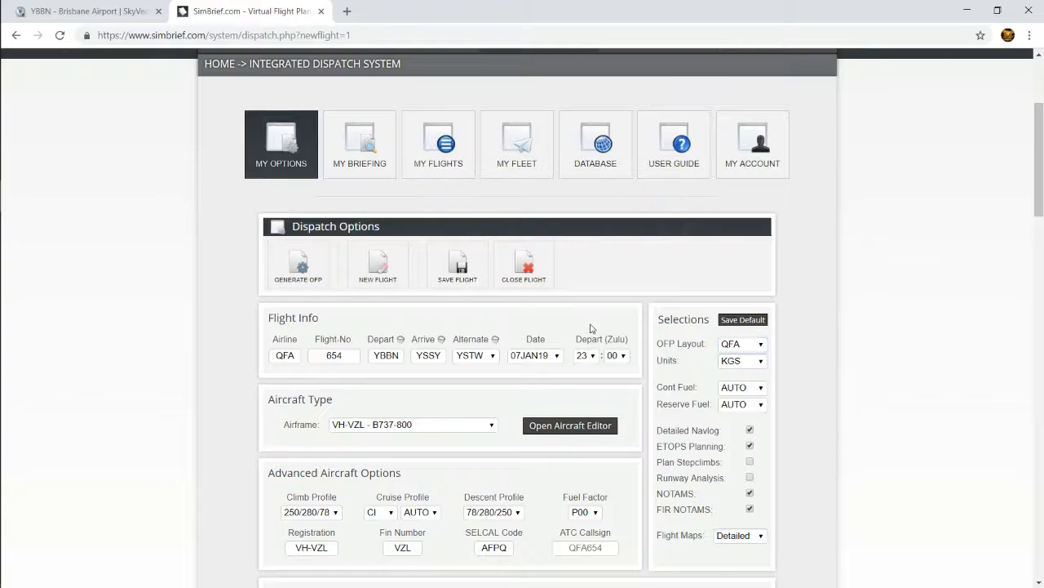
{"action": "scroll", "coordinate": [590, 331], "scroll_direction": "down", "scroll_amount": 1}
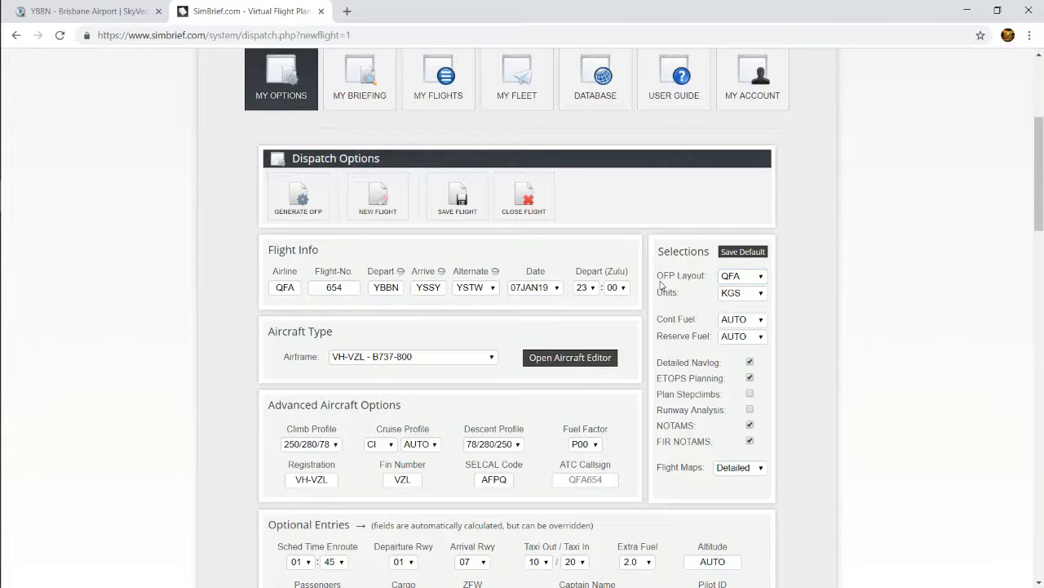
{"action": "left_click", "coordinate": [736, 278]}
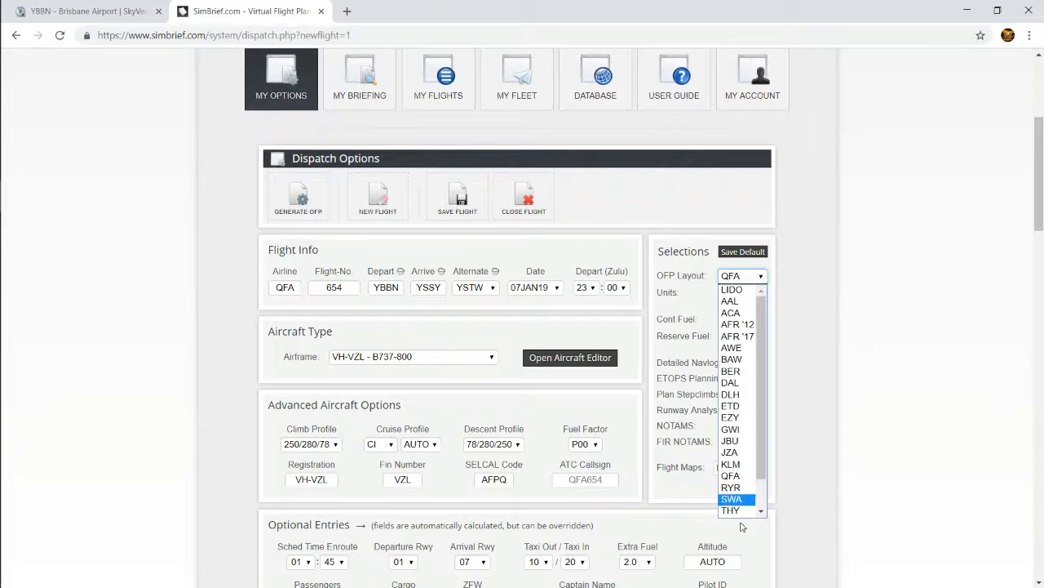
{"action": "scroll", "coordinate": [738, 479], "scroll_direction": "down", "scroll_amount": 1}
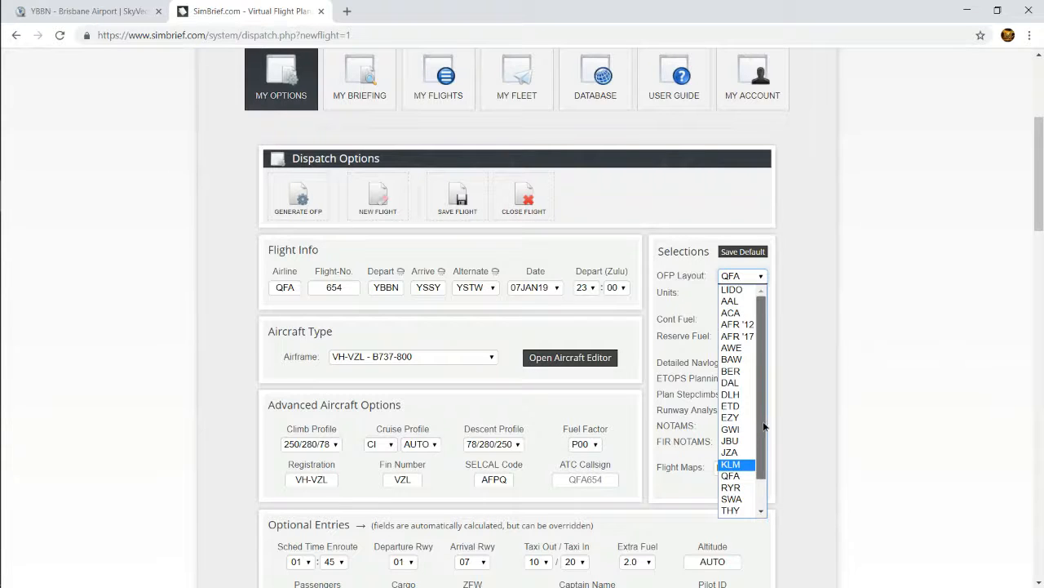
{"action": "scroll", "coordinate": [766, 415], "scroll_direction": "down", "scroll_amount": 1}
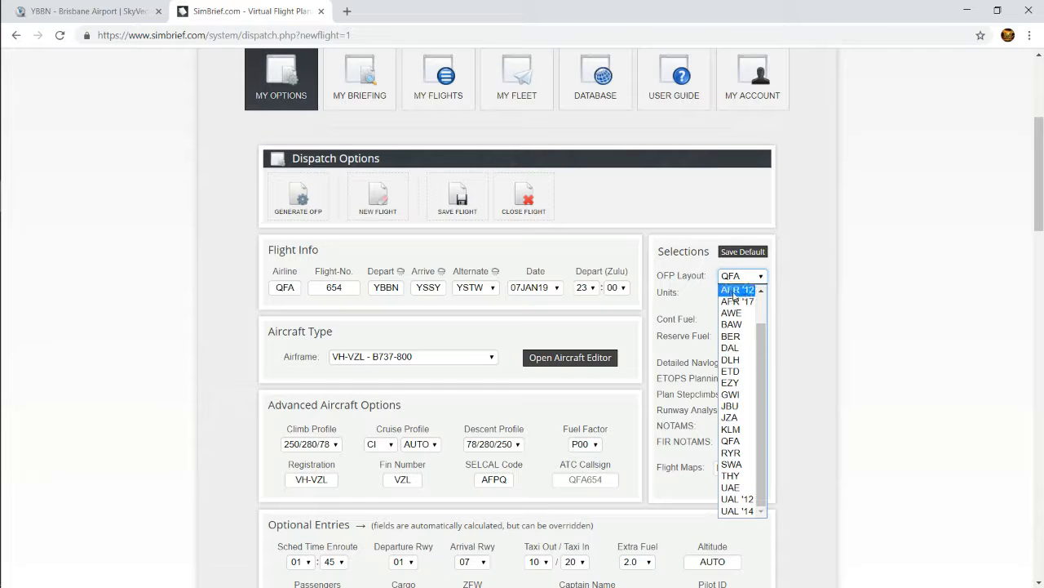
{"action": "left_click_drag", "start_coordinate": [760, 453], "coordinate": [760, 416]}
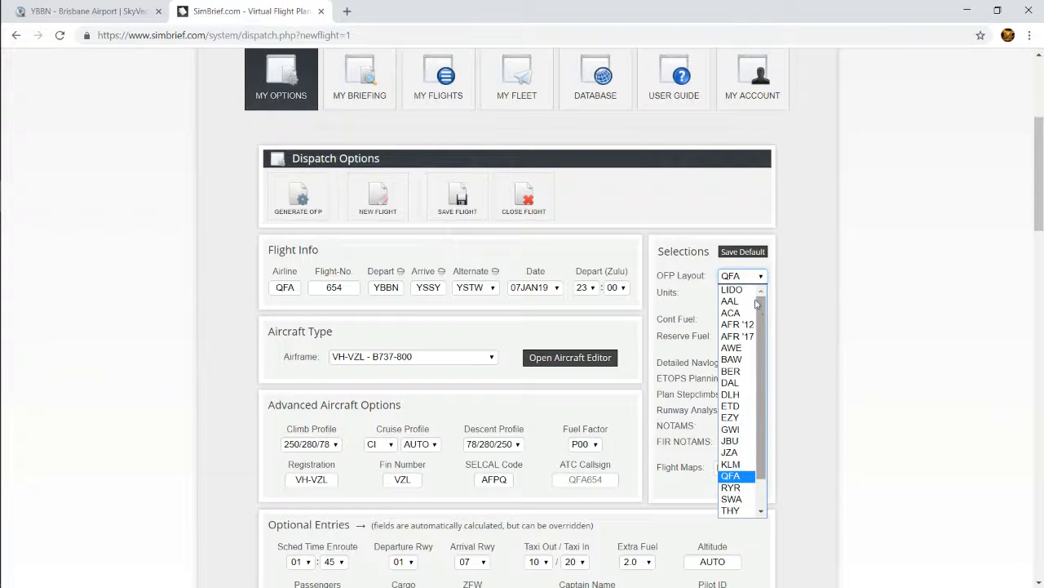
{"action": "left_click", "coordinate": [732, 288]}
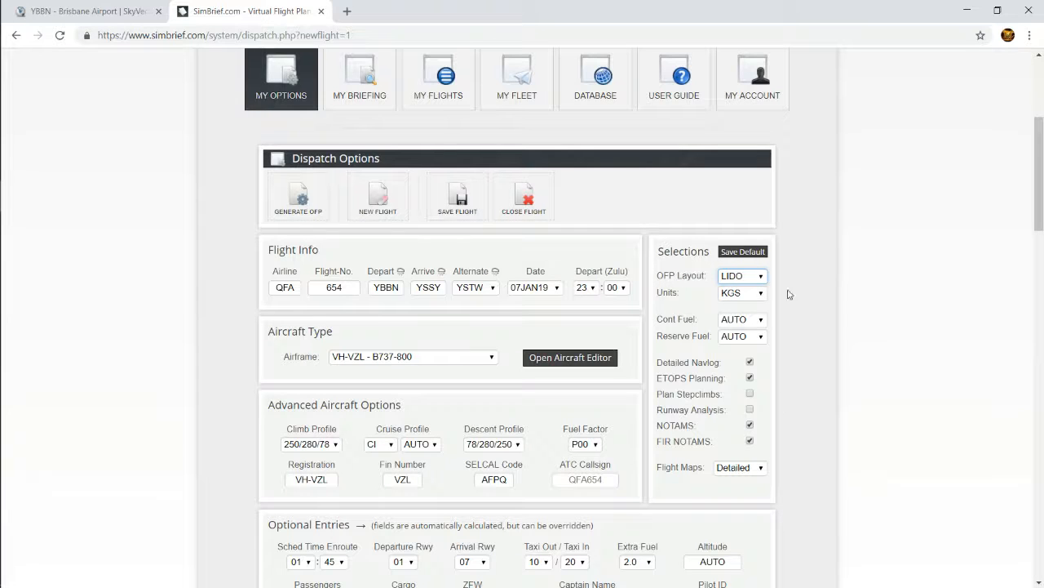
{"action": "left_click", "coordinate": [742, 277]}
{"action": "left_click", "coordinate": [740, 483]}
Open the saved flights and load flight QFA095 from YSSY to YBBN for editing
{"action": "scroll", "coordinate": [705, 222], "scroll_direction": "up", "scroll_amount": 4}
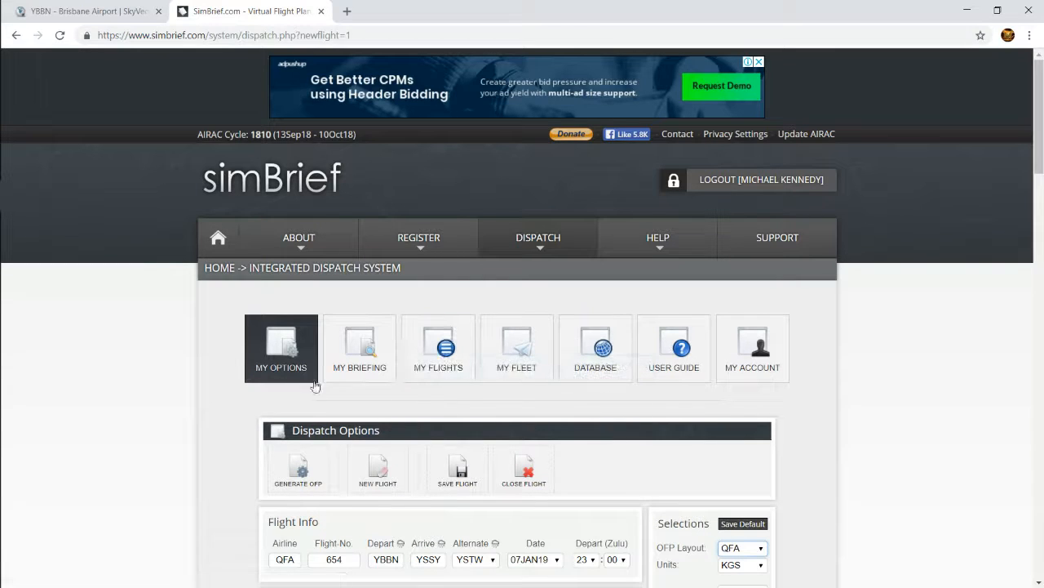
{"action": "mouse_move", "coordinate": [543, 245]}
{"action": "left_click", "coordinate": [535, 317]}
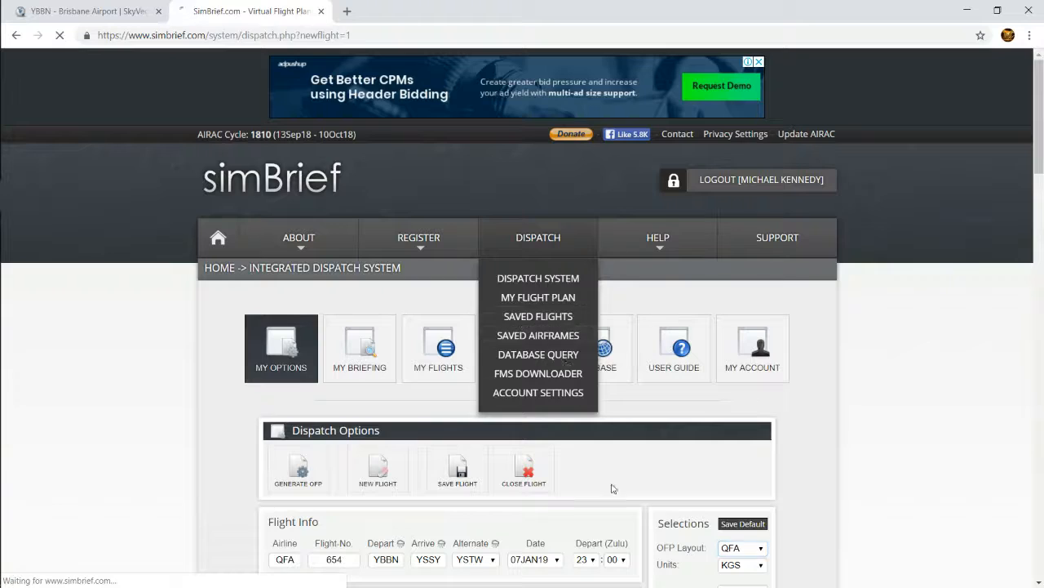
{"action": "scroll", "coordinate": [546, 453], "scroll_direction": "down", "scroll_amount": 8}
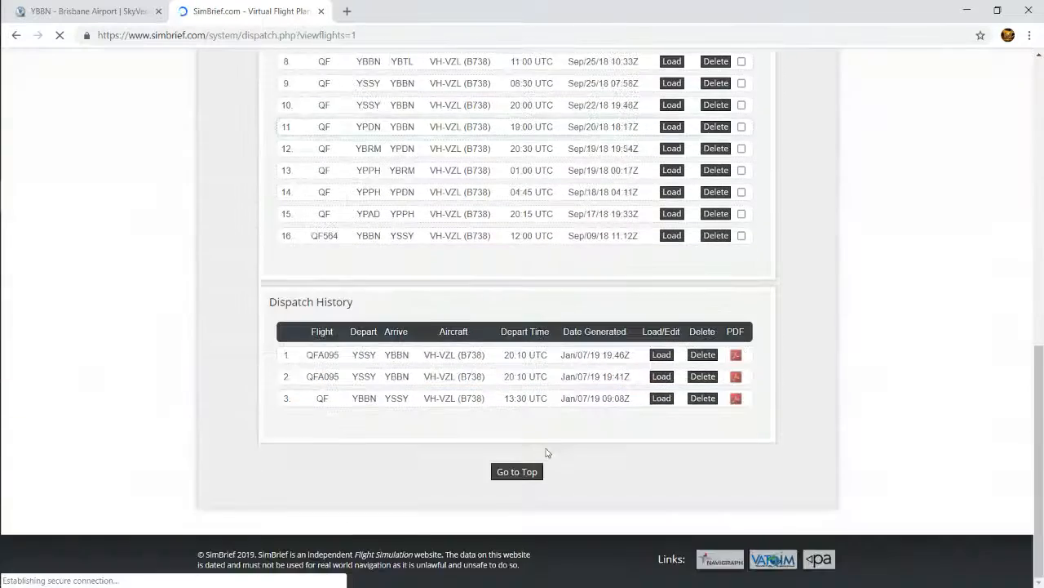
{"action": "scroll", "coordinate": [545, 455], "scroll_direction": "up", "scroll_amount": 4}
{"action": "scroll", "coordinate": [485, 488], "scroll_direction": "down", "scroll_amount": 2}
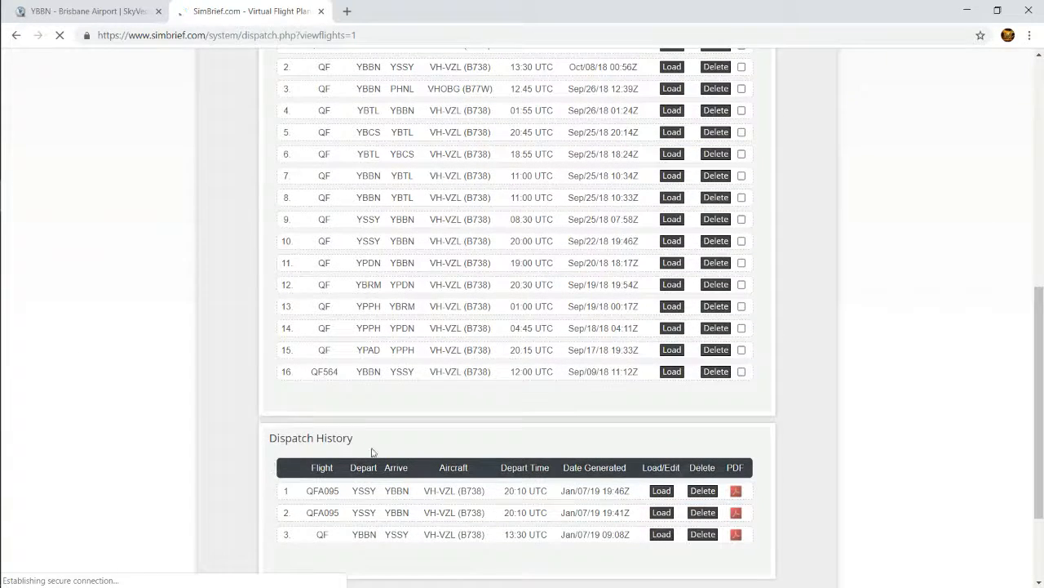
{"action": "scroll", "coordinate": [667, 432], "scroll_direction": "up", "scroll_amount": 2}
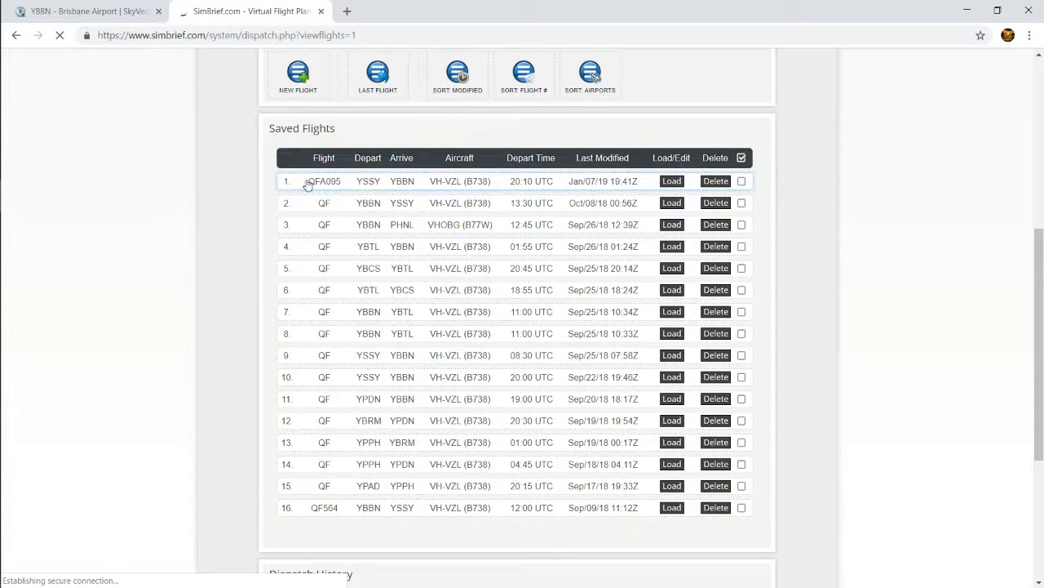
{"action": "left_click", "coordinate": [671, 181]}
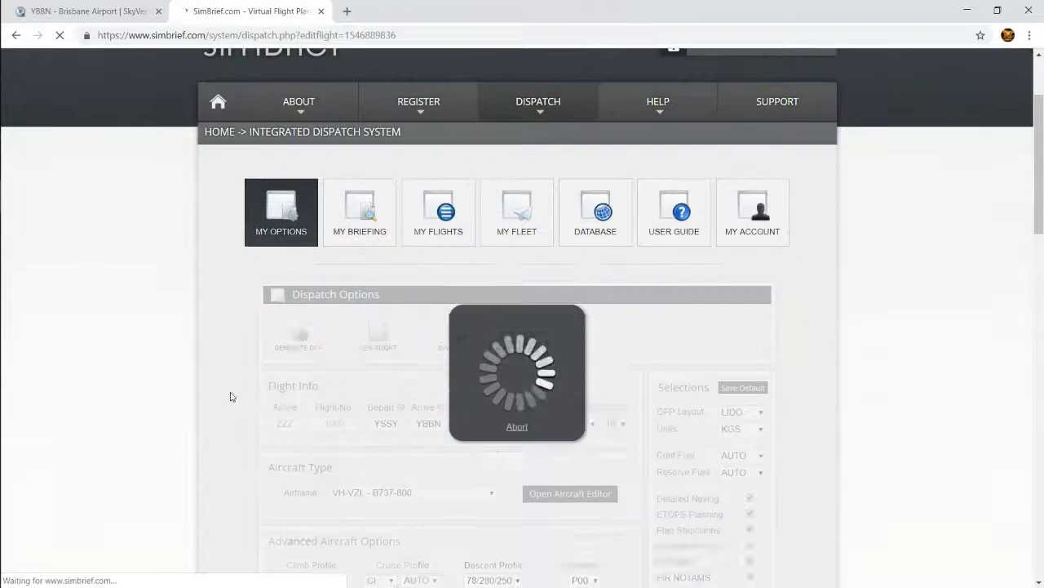
Set the OFP layout of flight QFA095 to LIDO
{"action": "scroll", "coordinate": [506, 518], "scroll_direction": "down", "scroll_amount": 7}
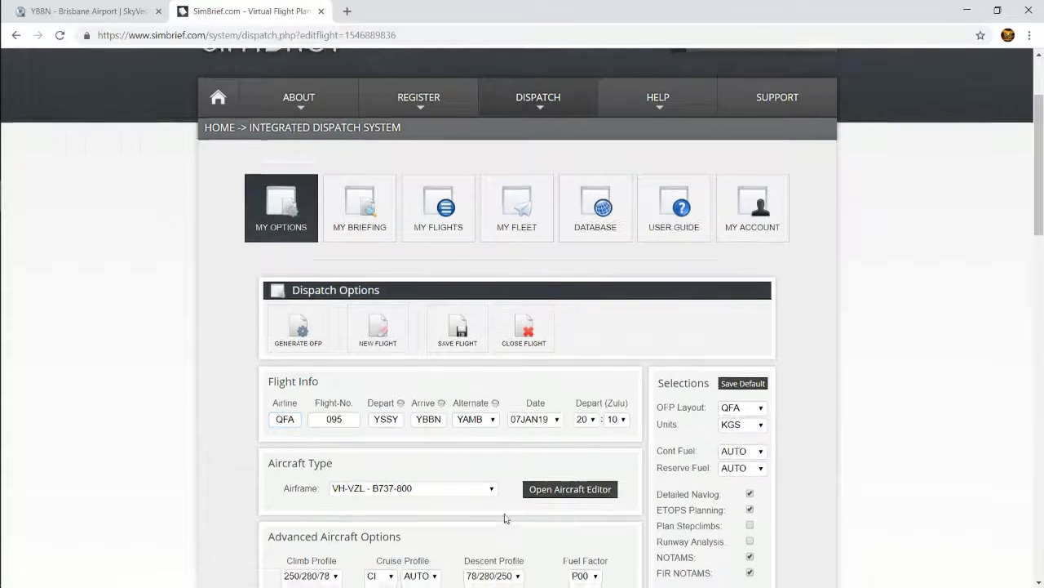
{"action": "scroll", "coordinate": [502, 515], "scroll_direction": "up", "scroll_amount": 8}
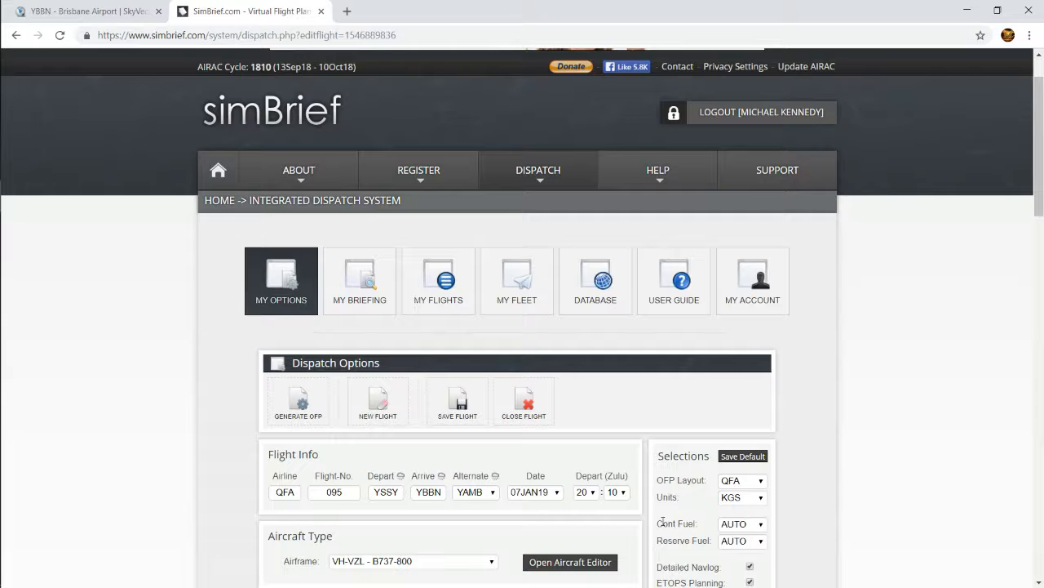
{"action": "left_click", "coordinate": [749, 483]}
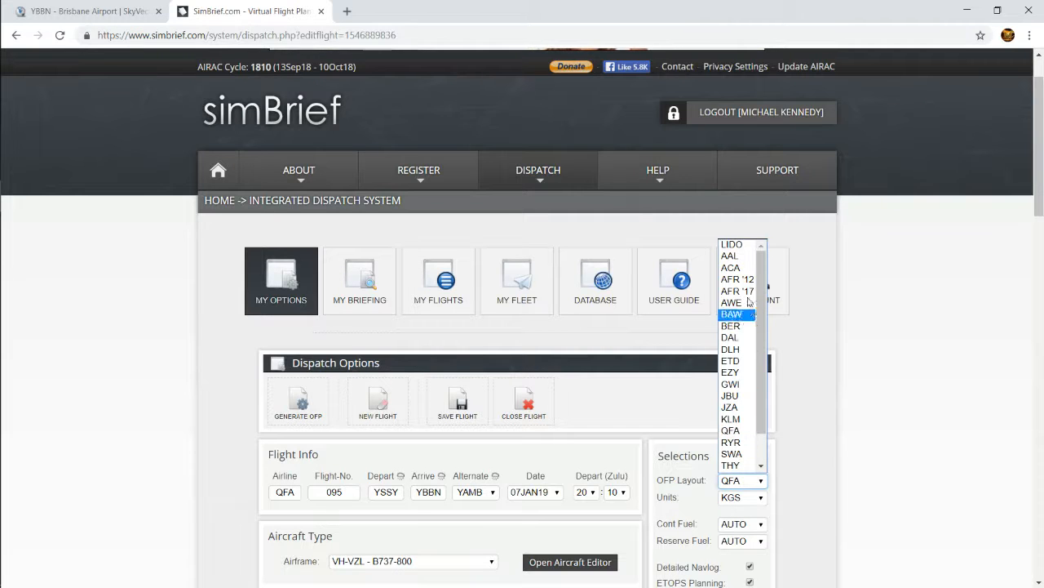
{"action": "left_click", "coordinate": [731, 245]}
Generate the operational flight plan for QFA095, overwriting any earlier one, and open the briefing as a PDF
{"action": "scroll", "coordinate": [567, 503], "scroll_direction": "down", "scroll_amount": 2}
{"action": "scroll", "coordinate": [497, 480], "scroll_direction": "up", "scroll_amount": 1}
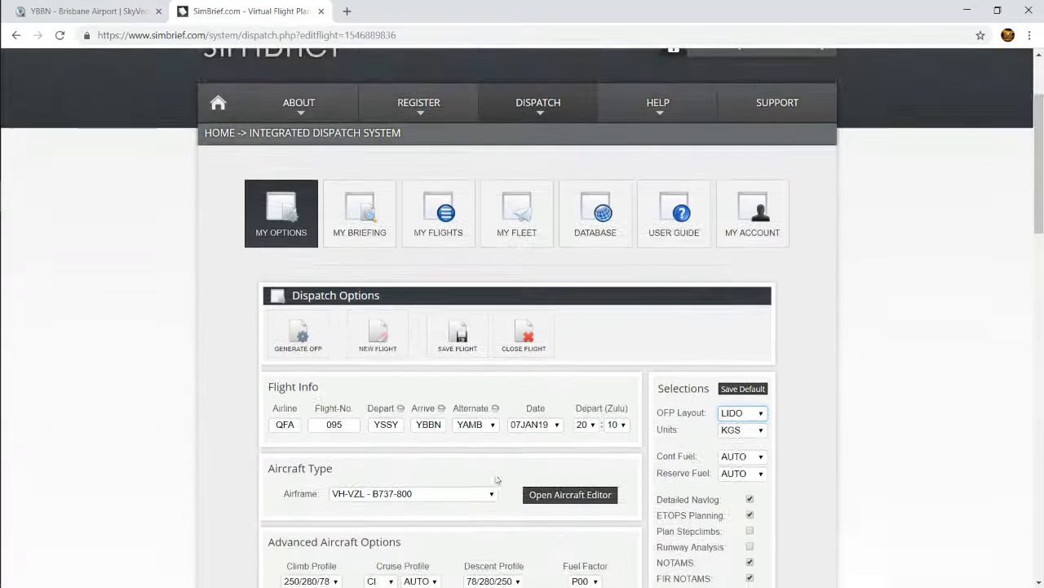
{"action": "left_click", "coordinate": [276, 355]}
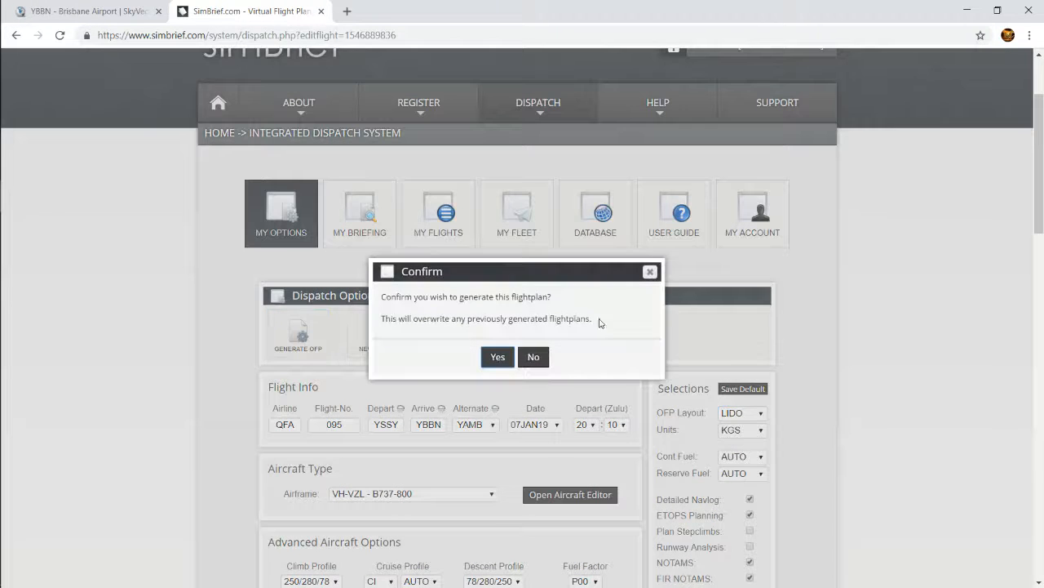
{"action": "left_click", "coordinate": [498, 358]}
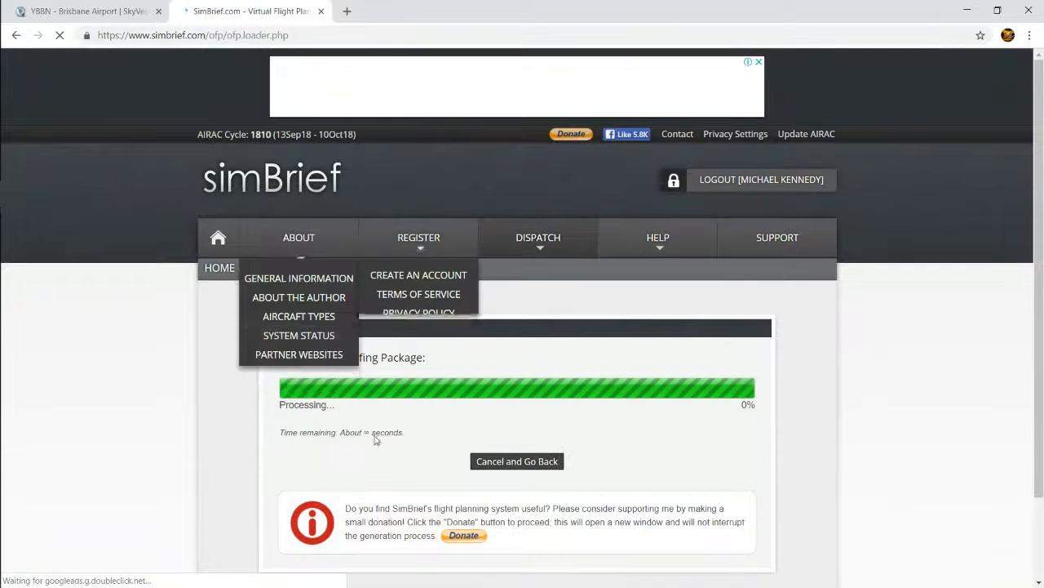
{"action": "scroll", "coordinate": [422, 347], "scroll_direction": "down", "scroll_amount": 1}
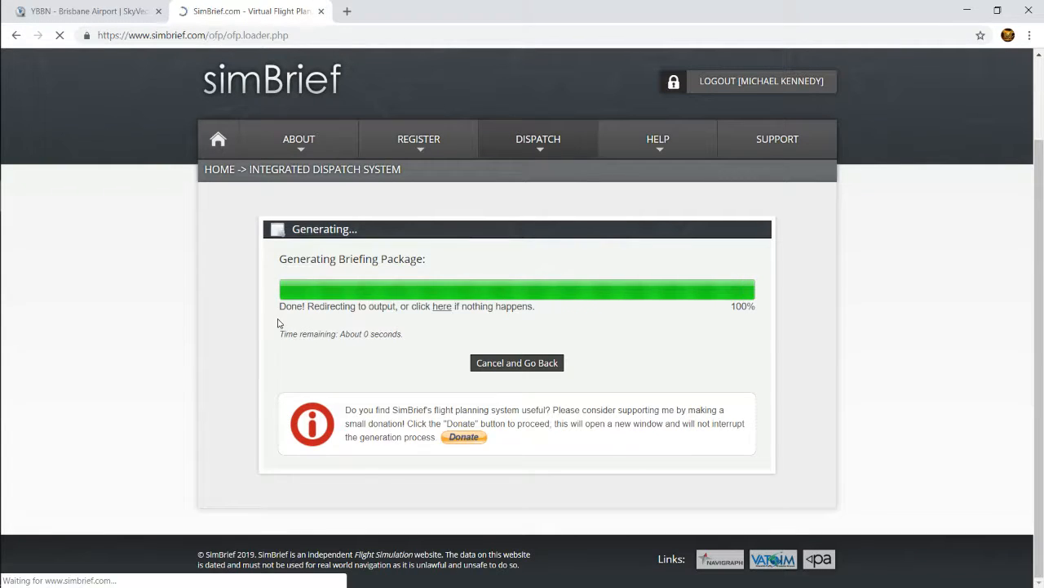
{"action": "scroll", "coordinate": [635, 441], "scroll_direction": "down", "scroll_amount": 3}
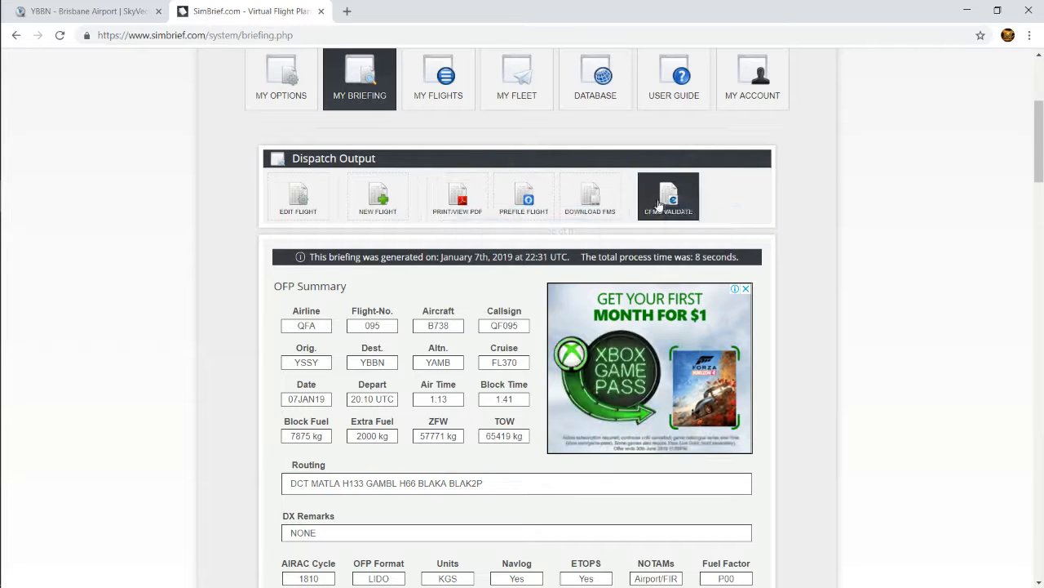
{"action": "left_click", "coordinate": [449, 204]}
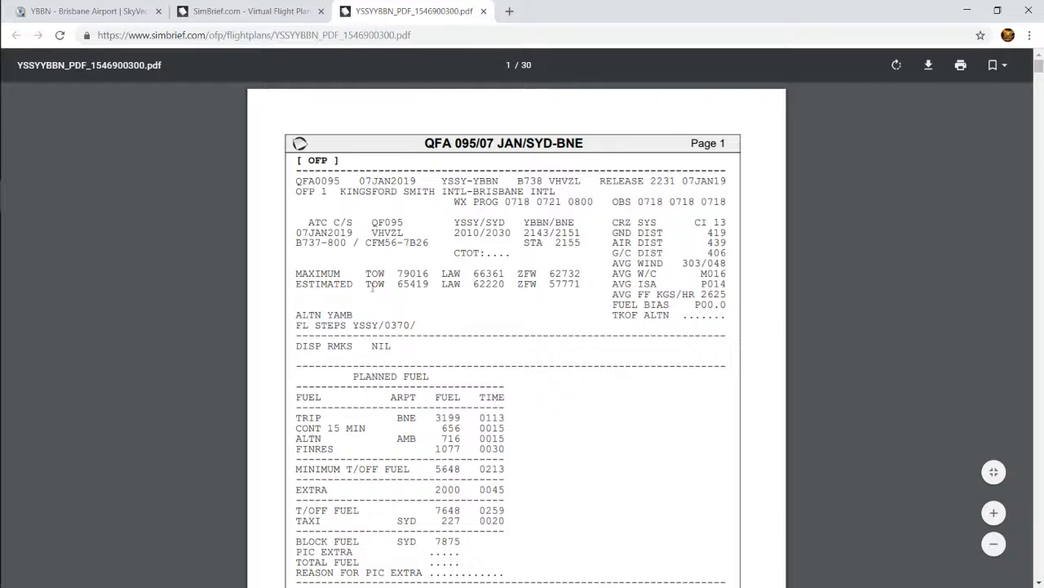
Highlight the block fuel figure on the first page of the OFP and review the page's flight summary
{"action": "scroll", "coordinate": [426, 516], "scroll_direction": "down", "scroll_amount": 1}
{"action": "left_click_drag", "start_coordinate": [437, 473], "coordinate": [295, 472]}
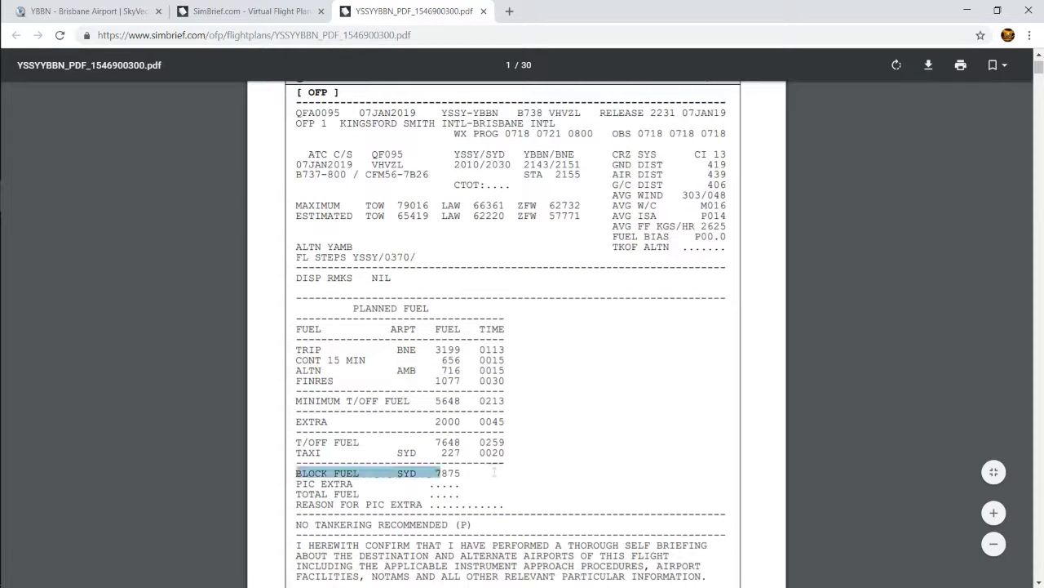
{"action": "left_click_drag", "start_coordinate": [438, 473], "coordinate": [454, 473]}
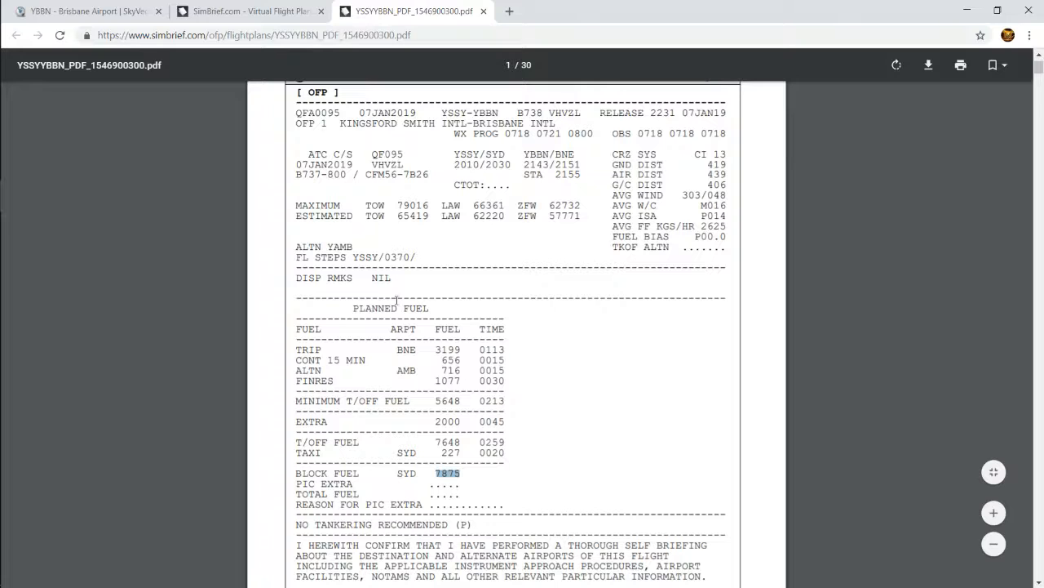
{"action": "scroll", "coordinate": [483, 164], "scroll_direction": "down", "scroll_amount": 4}
{"action": "left_click", "coordinate": [417, 197]}
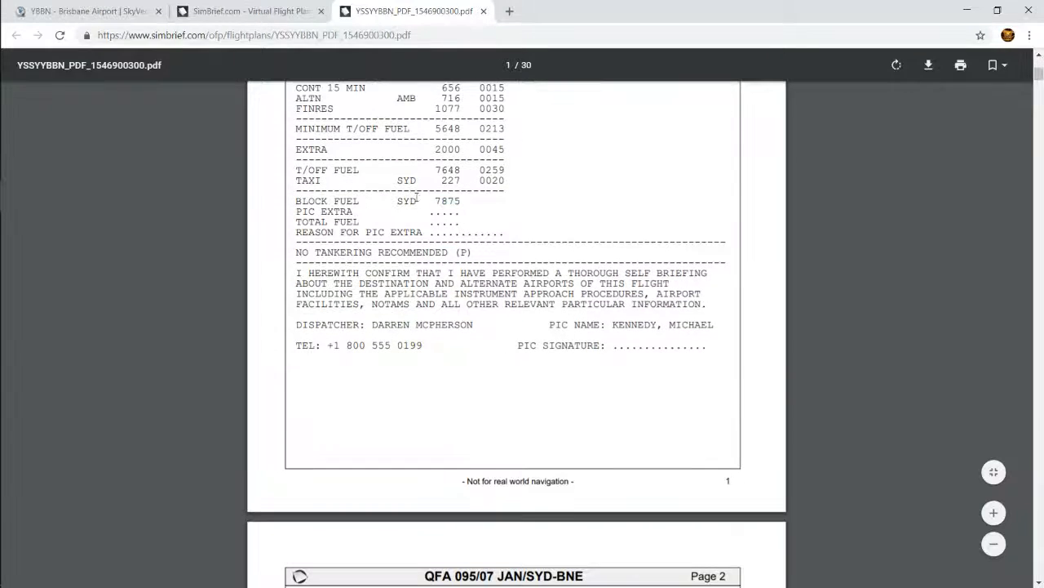
{"action": "scroll", "coordinate": [494, 311], "scroll_direction": "up", "scroll_amount": 5}
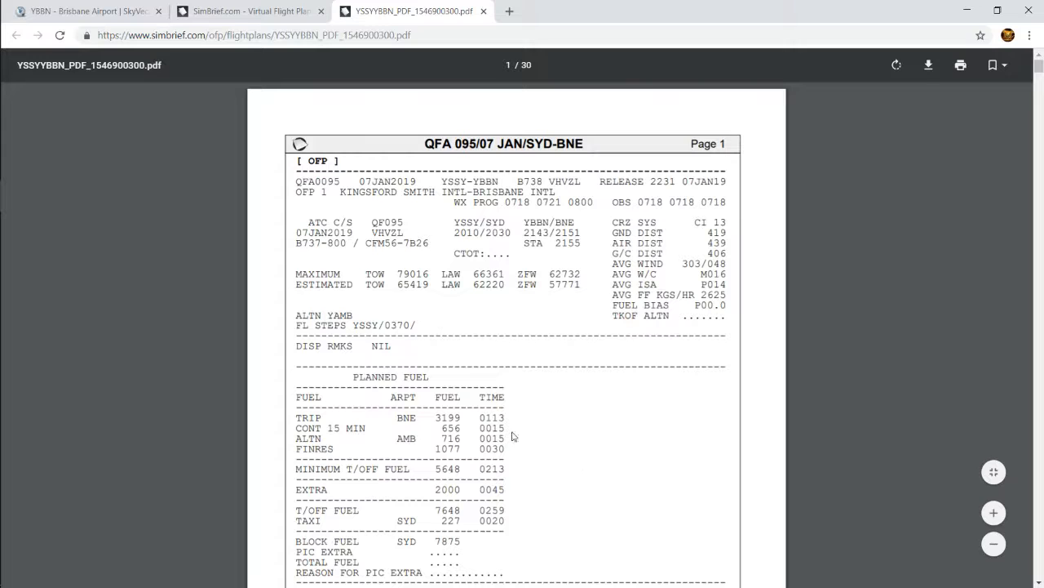
Examine the block, trip, contingency, alternate, final reserve and extra fuel entries in the planned fuel table
{"action": "scroll", "coordinate": [513, 437], "scroll_direction": "down", "scroll_amount": 4}
{"action": "left_click_drag", "start_coordinate": [436, 270], "coordinate": [534, 274]}
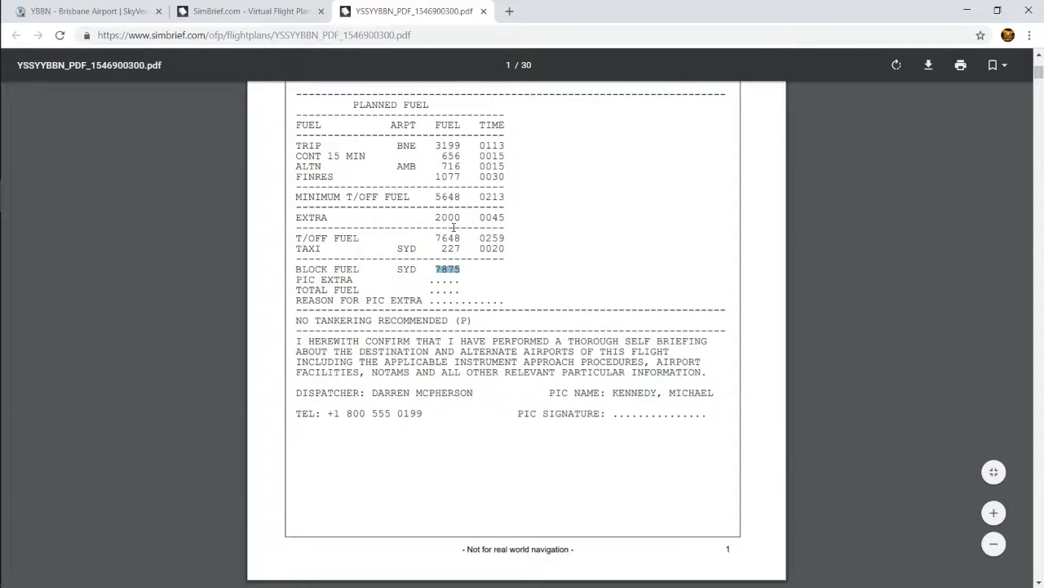
{"action": "left_click_drag", "start_coordinate": [437, 144], "coordinate": [479, 144]}
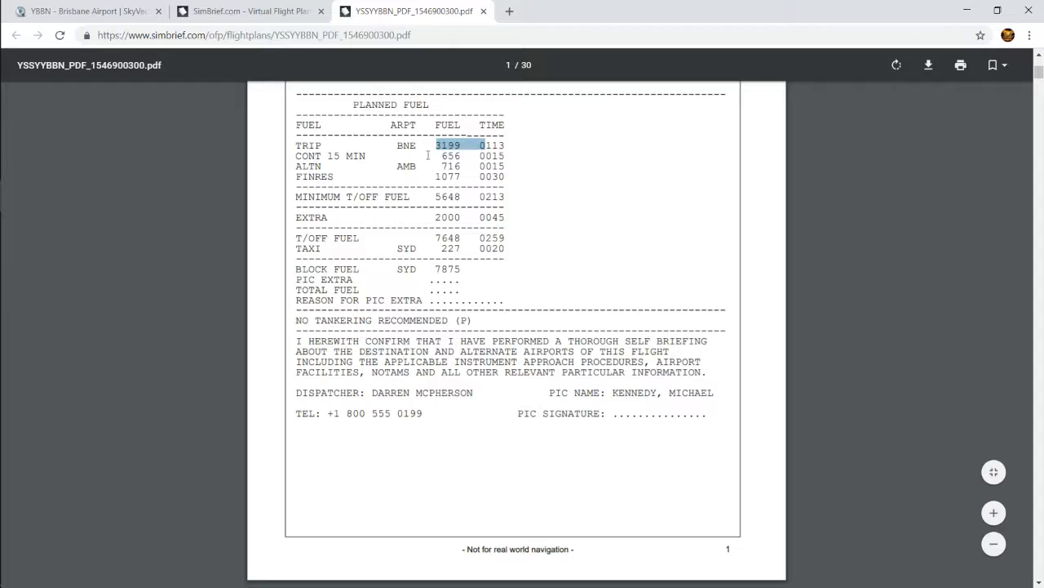
{"action": "left_click", "coordinate": [318, 161]}
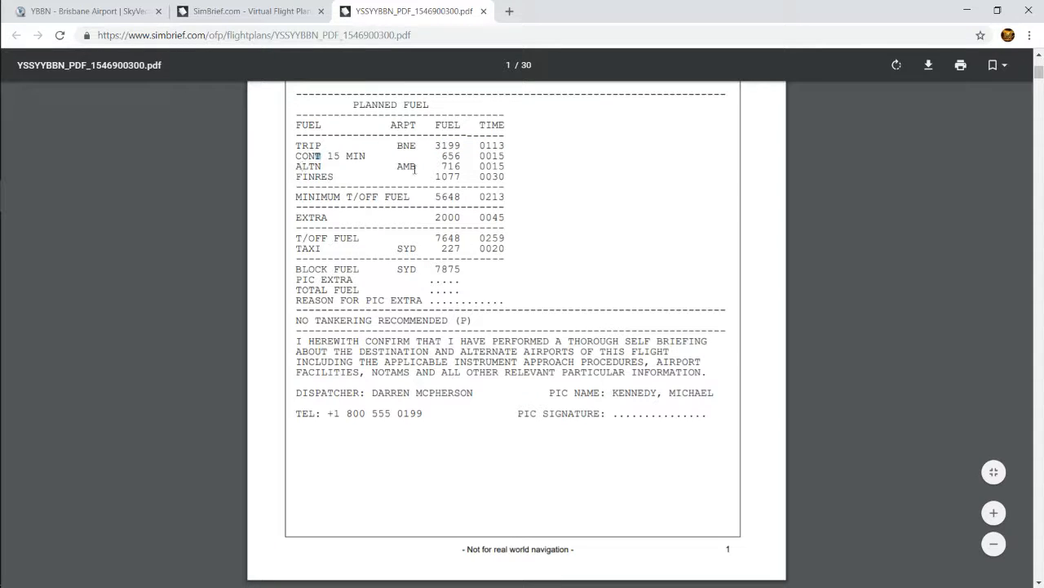
{"action": "left_click_drag", "start_coordinate": [449, 164], "coordinate": [477, 176]}
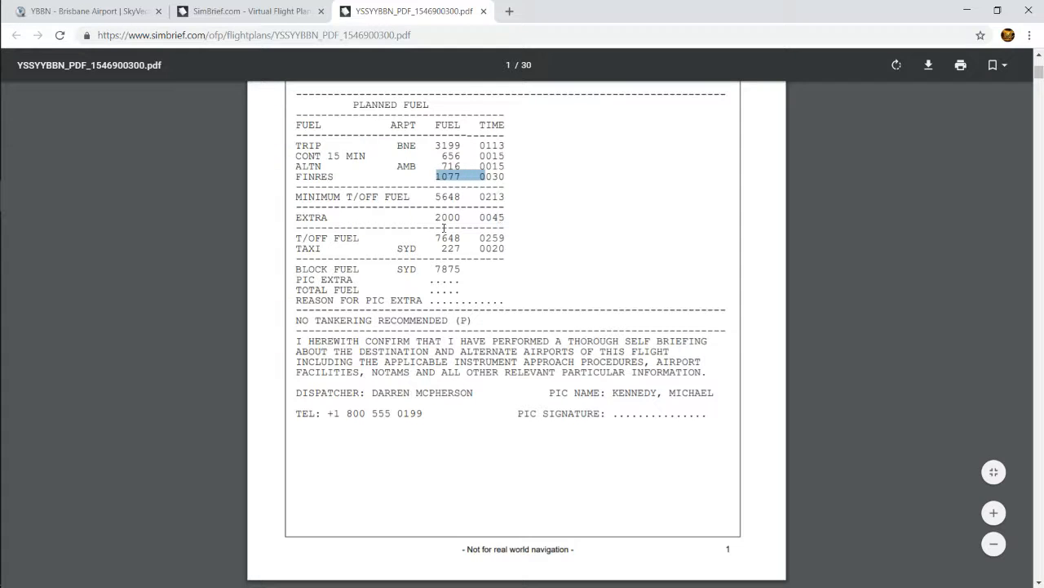
{"action": "mouse_move", "coordinate": [469, 217]}
{"action": "left_mouse_down"}
{"action": "mouse_move", "coordinate": [434, 210]}
{"action": "mouse_move", "coordinate": [449, 219]}
{"action": "left_mouse_up"}
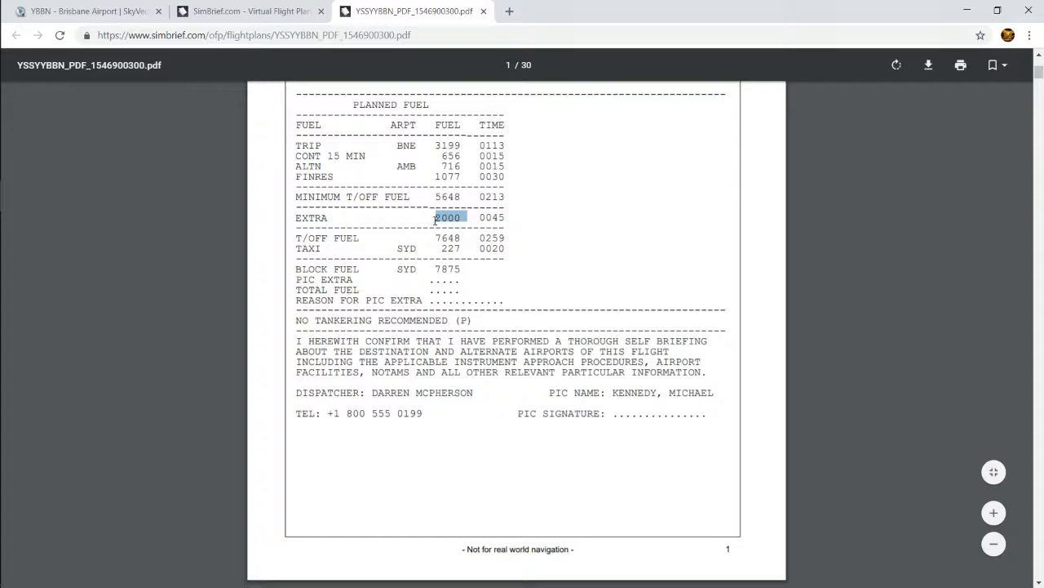
Review the alternate route, routing, flight times and weights on pages 2 and 3 of the OFP
{"action": "scroll", "coordinate": [485, 325], "scroll_direction": "down", "scroll_amount": 8}
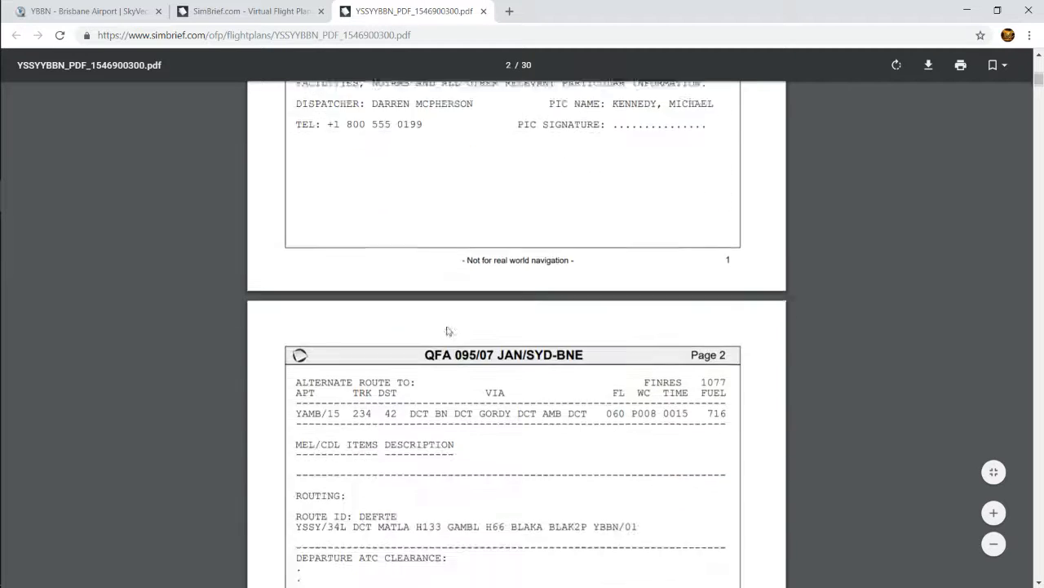
{"action": "scroll", "coordinate": [420, 324], "scroll_direction": "down", "scroll_amount": 8}
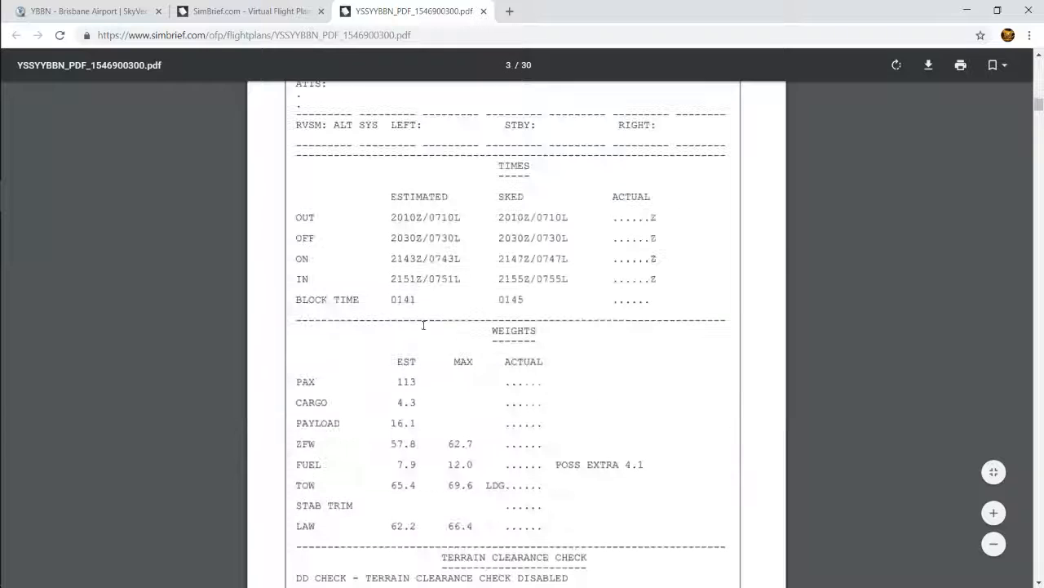
{"action": "scroll", "coordinate": [376, 380], "scroll_direction": "down", "scroll_amount": 4}
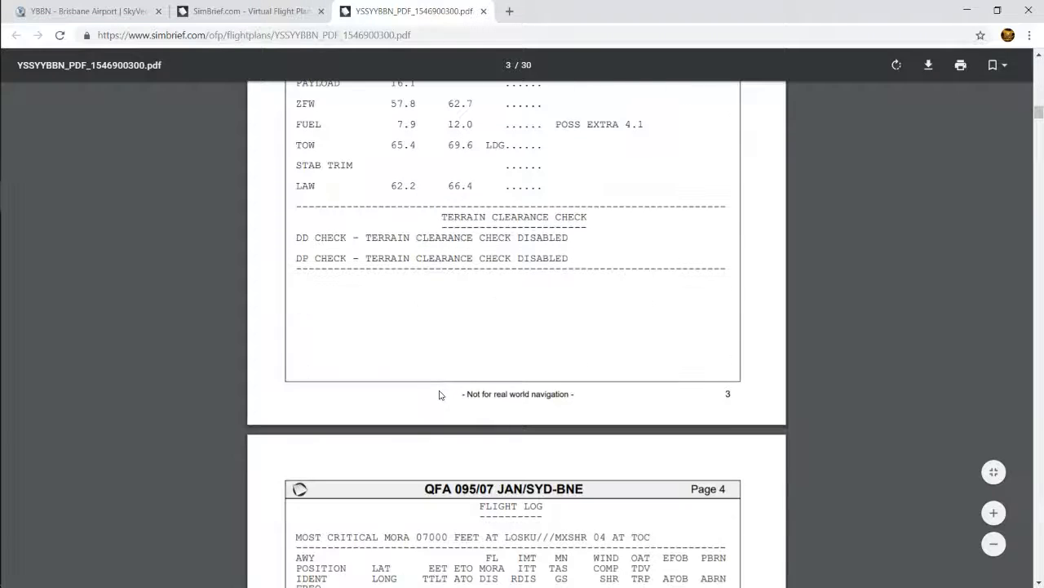
{"action": "scroll", "coordinate": [439, 394], "scroll_direction": "up", "scroll_amount": 1}
Find the flight log on page 4 and highlight the MATLA waypoint entry
{"action": "scroll", "coordinate": [436, 392], "scroll_direction": "down", "scroll_amount": 15}
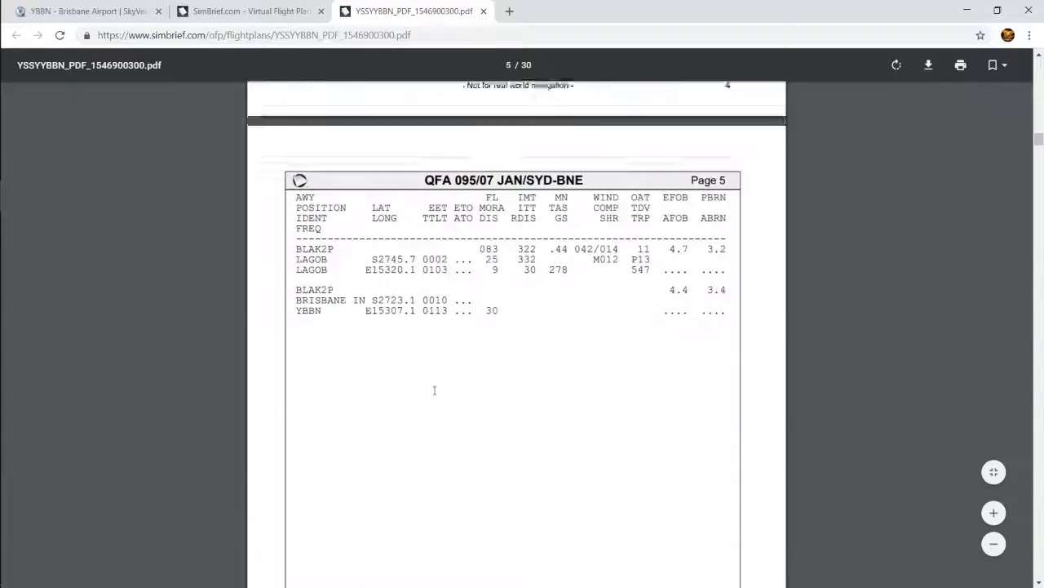
{"action": "scroll", "coordinate": [435, 390], "scroll_direction": "down", "scroll_amount": 1}
{"action": "scroll", "coordinate": [435, 390], "scroll_direction": "up", "scroll_amount": 6}
{"action": "scroll", "coordinate": [435, 390], "scroll_direction": "down", "scroll_amount": 3}
{"action": "scroll", "coordinate": [435, 388], "scroll_direction": "up", "scroll_amount": 4}
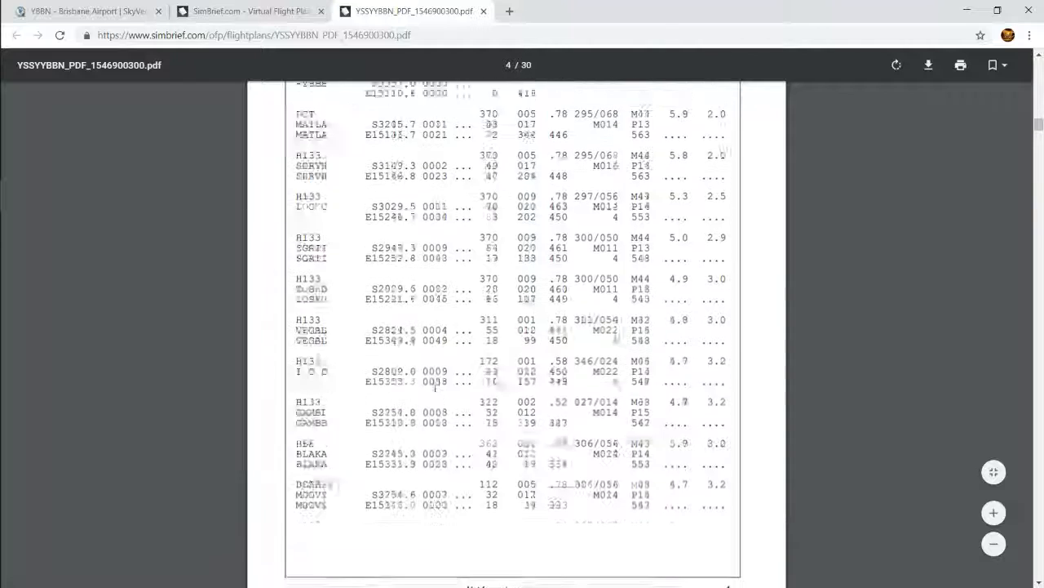
{"action": "scroll", "coordinate": [435, 388], "scroll_direction": "up", "scroll_amount": 5}
{"action": "scroll", "coordinate": [305, 301], "scroll_direction": "down", "scroll_amount": 1}
{"action": "left_click_drag", "start_coordinate": [296, 361], "coordinate": [366, 371]}
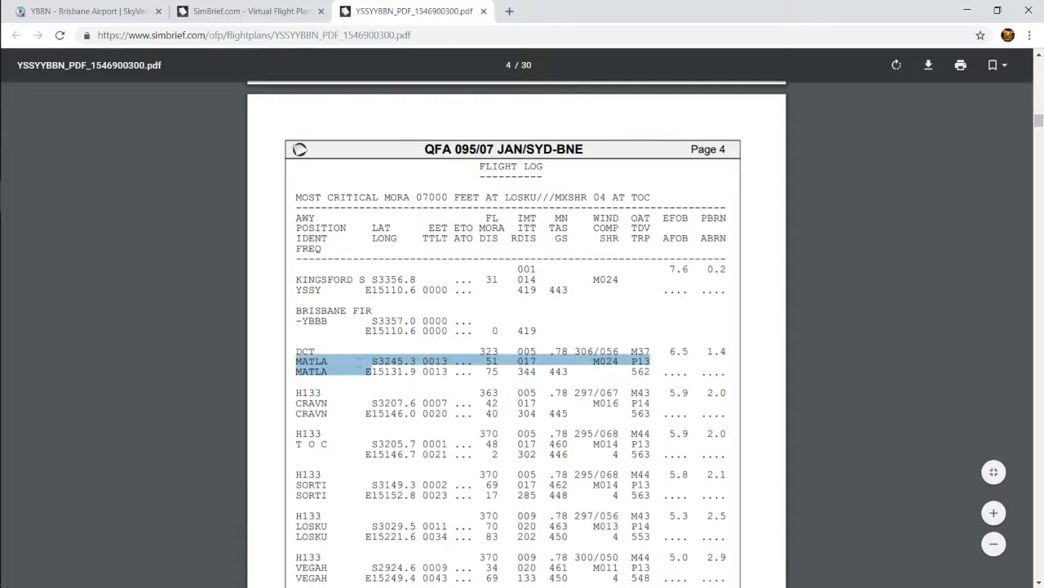
Highlight MATLA's longitude in the flight log and examine the columns for the remaining waypoints
{"action": "scroll", "coordinate": [530, 226], "scroll_direction": "down", "scroll_amount": 2}
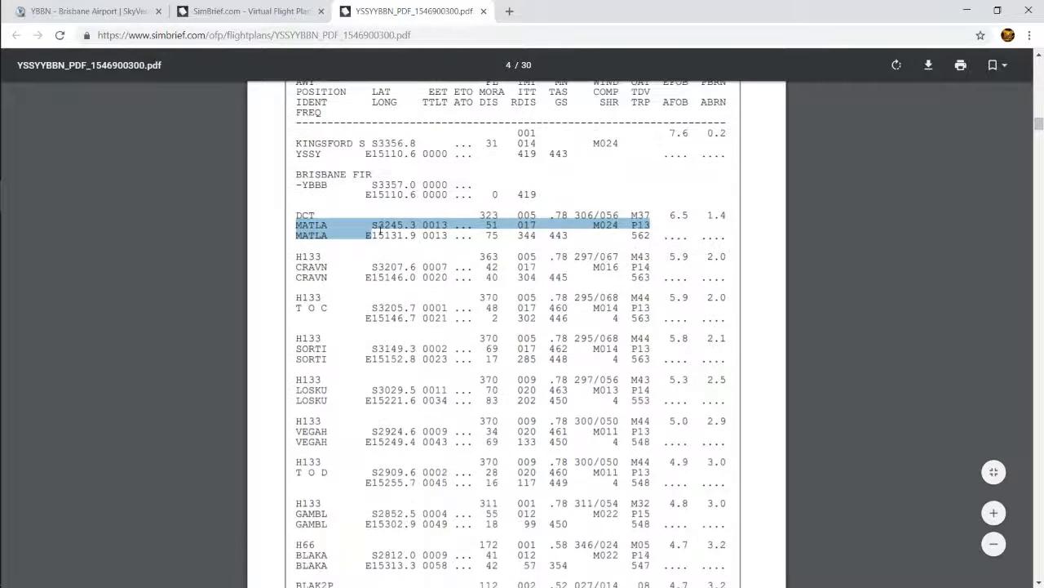
{"action": "left_click_drag", "start_coordinate": [367, 235], "coordinate": [422, 235]}
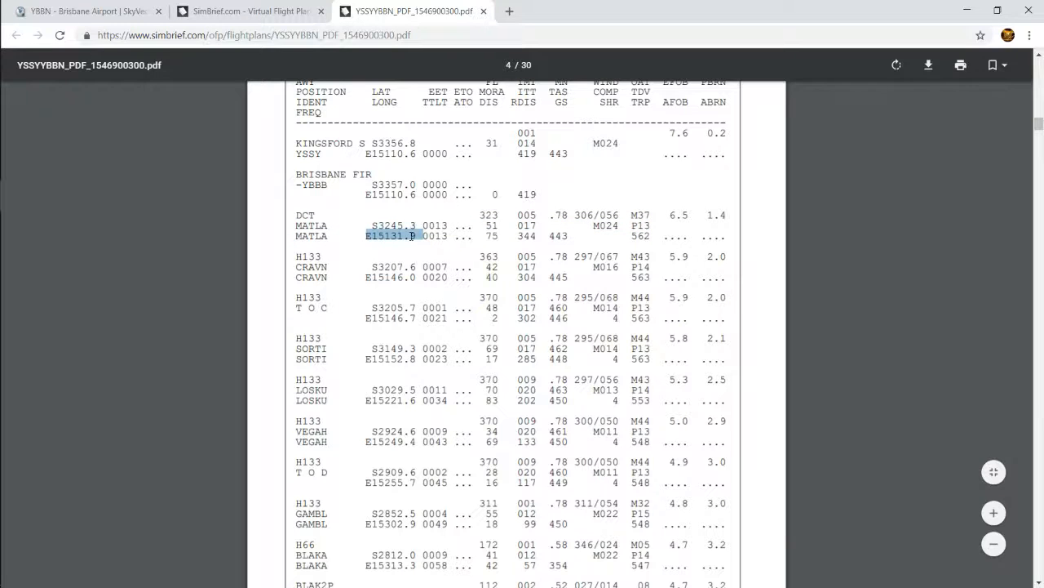
{"action": "scroll", "coordinate": [518, 256], "scroll_direction": "up", "scroll_amount": 1}
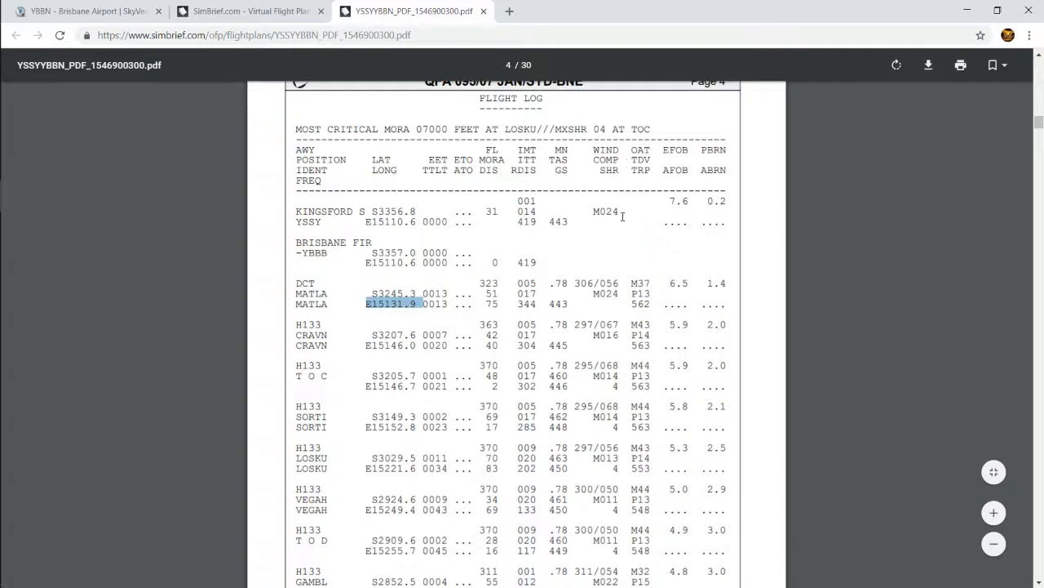
{"action": "scroll", "coordinate": [649, 237], "scroll_direction": "down", "scroll_amount": 3}
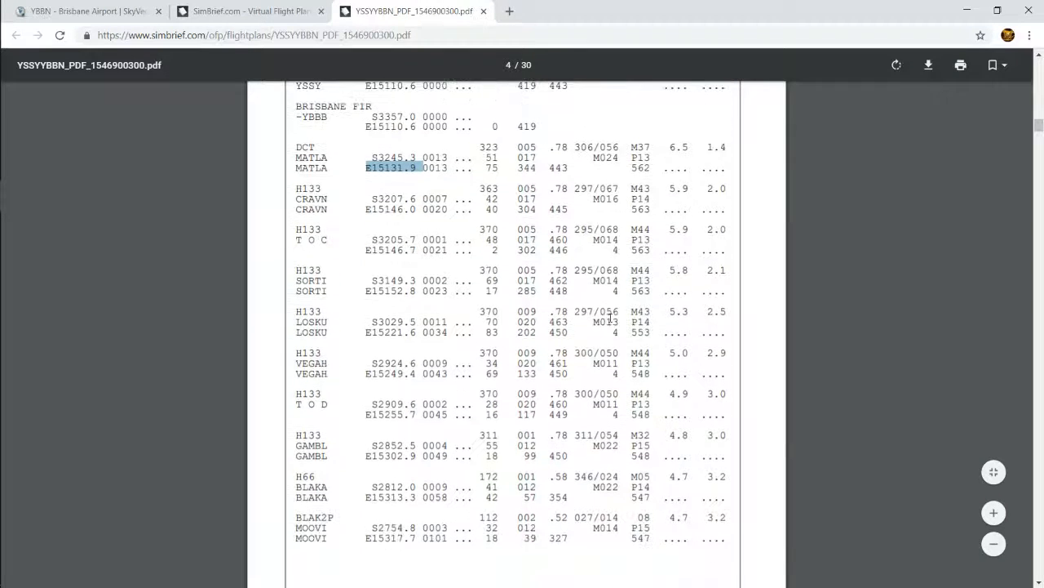
Review the wind information, the ATC flight plan, and the SIGMETs and departure, destination and alternate weather in the Airport WX List
{"action": "scroll", "coordinate": [611, 317], "scroll_direction": "down", "scroll_amount": 20}
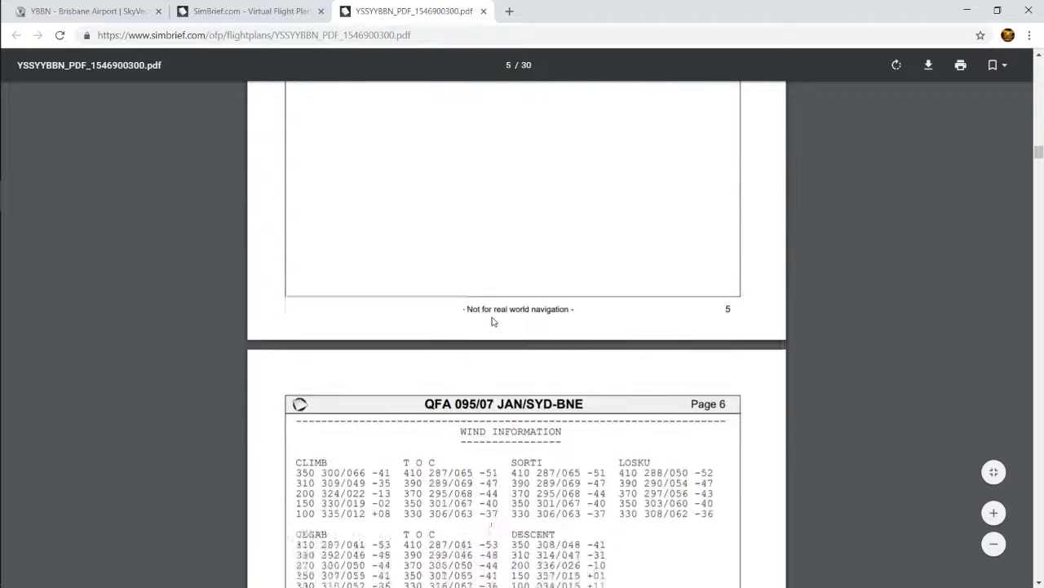
{"action": "scroll", "coordinate": [492, 322], "scroll_direction": "down", "scroll_amount": 13}
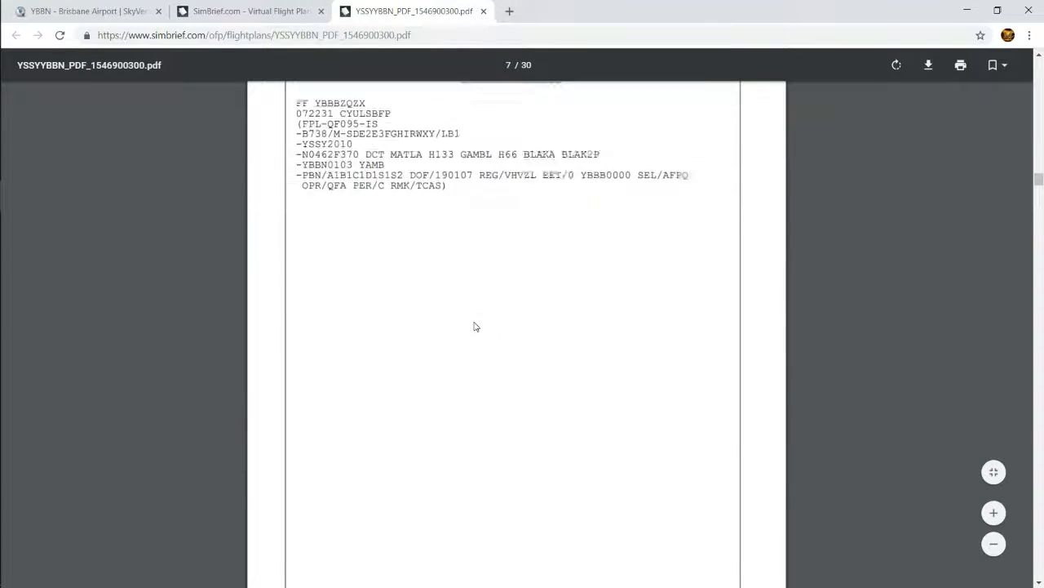
{"action": "scroll", "coordinate": [475, 327], "scroll_direction": "down", "scroll_amount": 20}
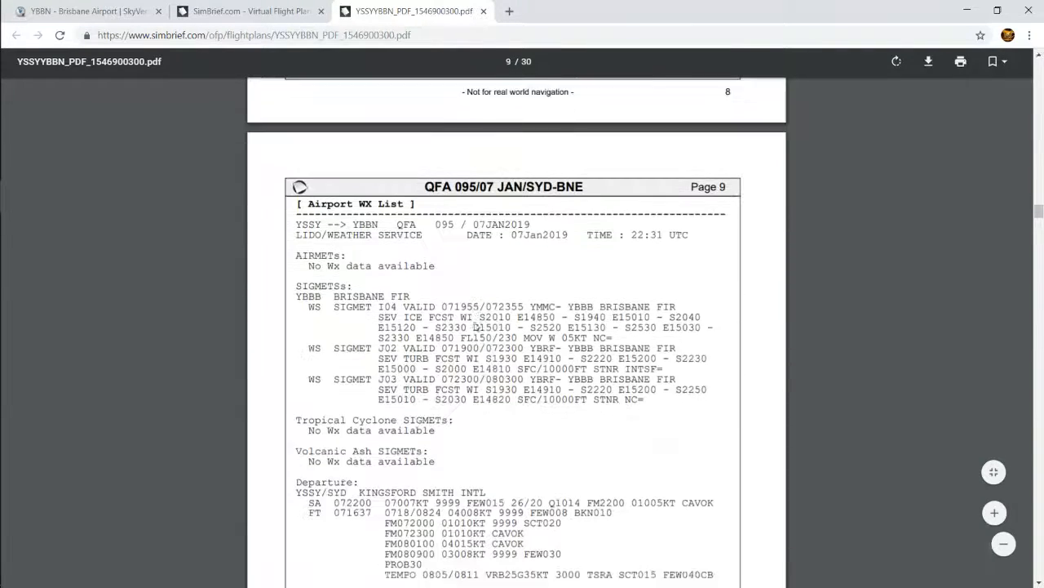
{"action": "scroll", "coordinate": [476, 326], "scroll_direction": "down", "scroll_amount": 3}
{"action": "scroll", "coordinate": [476, 325], "scroll_direction": "up", "scroll_amount": 3}
{"action": "scroll", "coordinate": [475, 321], "scroll_direction": "down", "scroll_amount": 2}
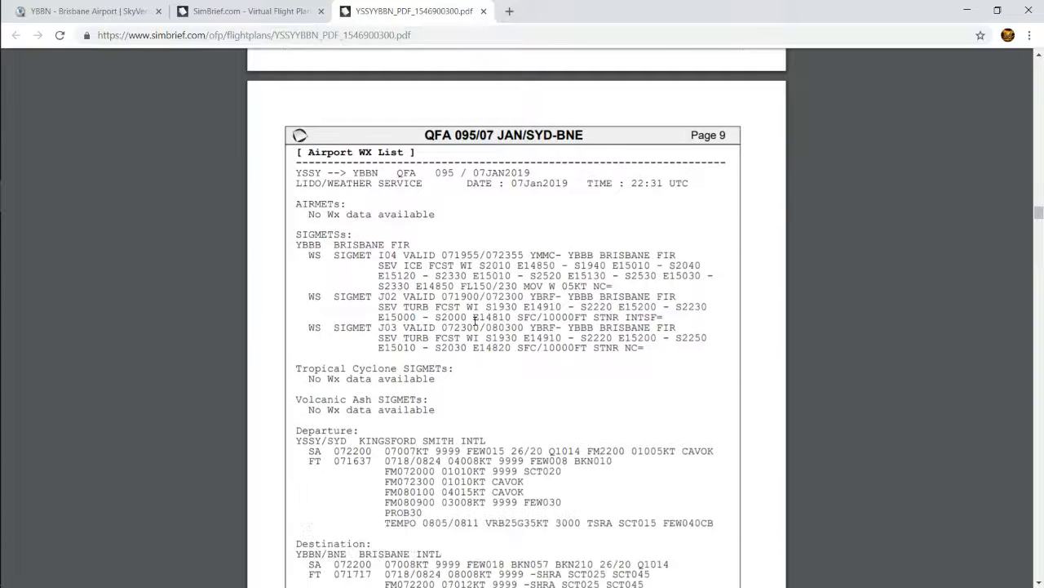
{"action": "scroll", "coordinate": [408, 203], "scroll_direction": "down", "scroll_amount": 3}
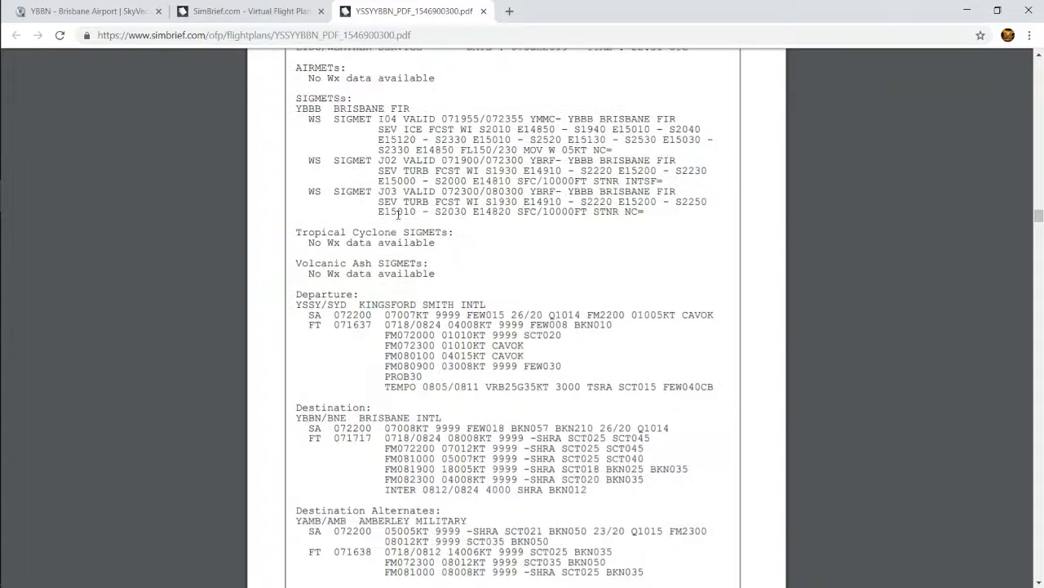
{"action": "scroll", "coordinate": [399, 213], "scroll_direction": "down", "scroll_amount": 2}
{"action": "scroll", "coordinate": [326, 246], "scroll_direction": "down", "scroll_amount": 2}
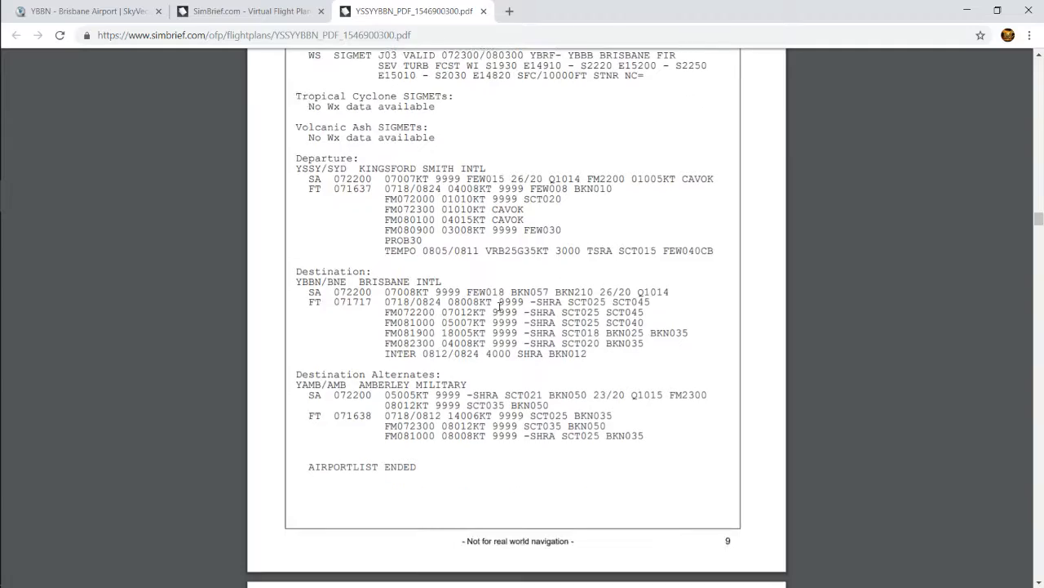
Look through the NOTAM bulletin for the departure, destination, alternate and Brisbane FIR, up to the company NOTAMs on page 23
{"action": "scroll", "coordinate": [313, 402], "scroll_direction": "down", "scroll_amount": 15}
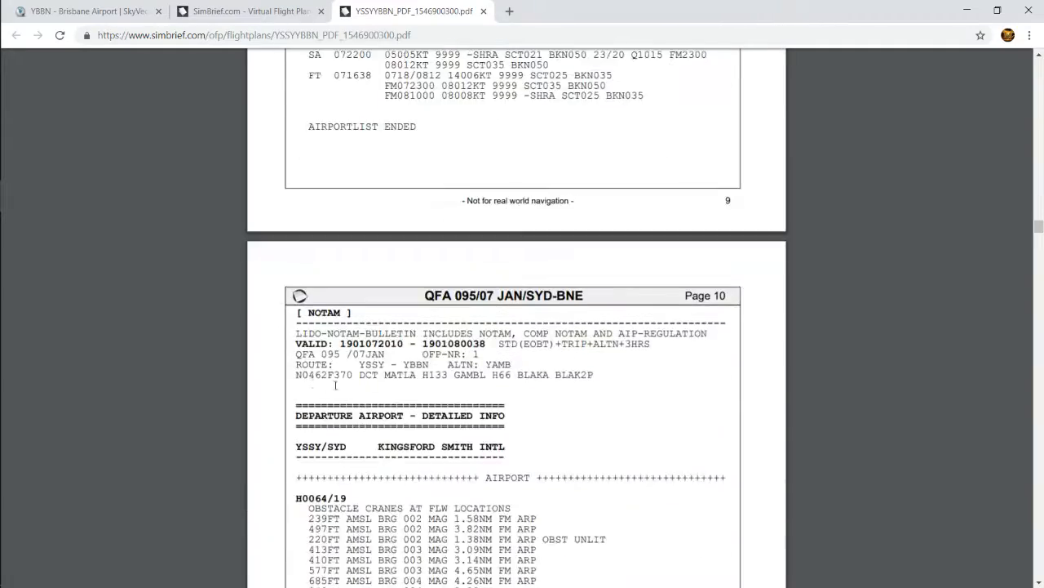
{"action": "scroll", "coordinate": [337, 369], "scroll_direction": "down", "scroll_amount": 20}
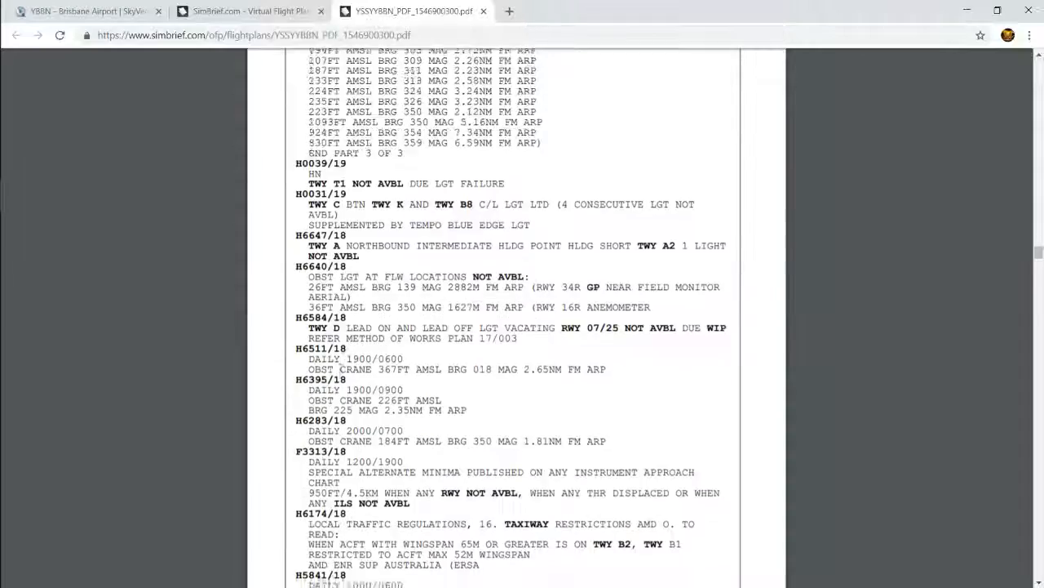
{"action": "scroll", "coordinate": [337, 369], "scroll_direction": "down", "scroll_amount": 17}
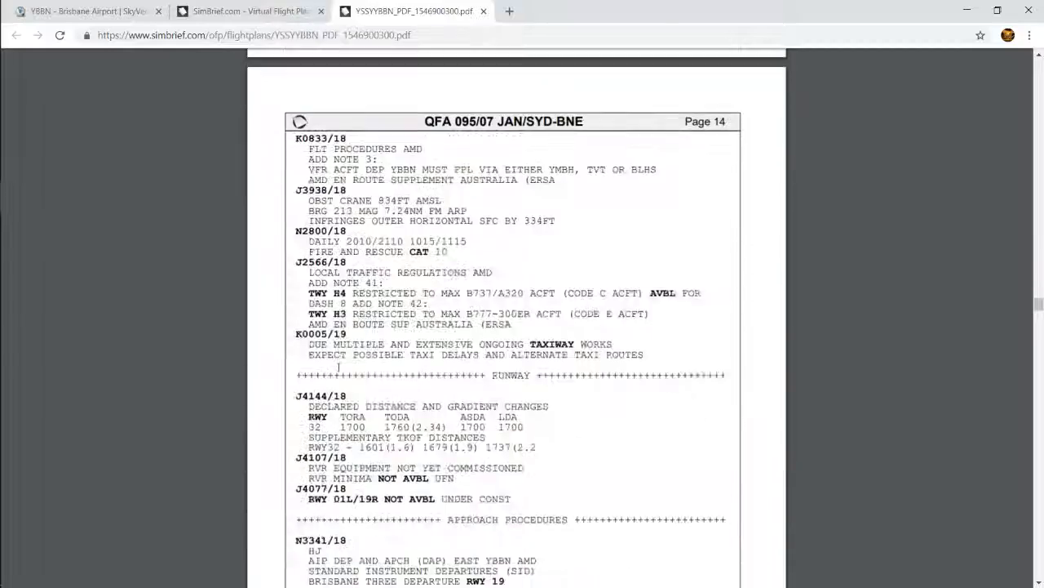
{"action": "scroll", "coordinate": [337, 369], "scroll_direction": "up", "scroll_amount": 1}
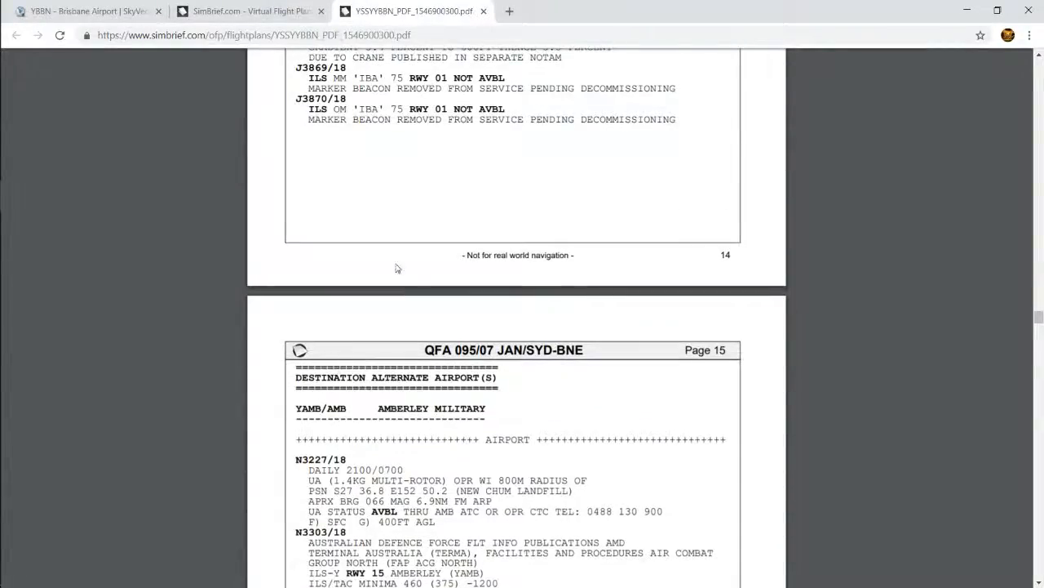
{"action": "scroll", "coordinate": [397, 268], "scroll_direction": "down", "scroll_amount": 20}
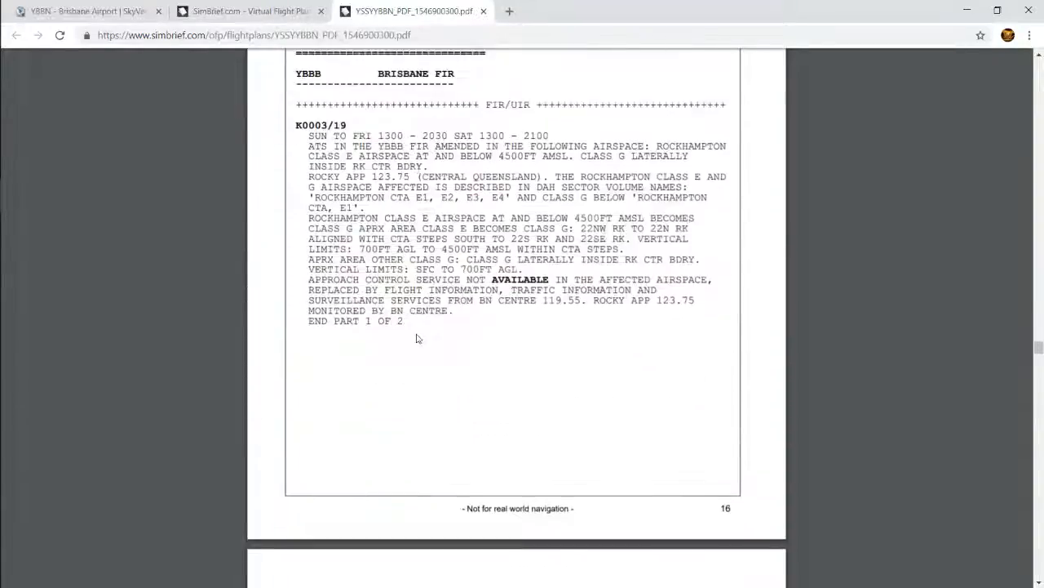
{"action": "scroll", "coordinate": [416, 338], "scroll_direction": "down", "scroll_amount": 20}
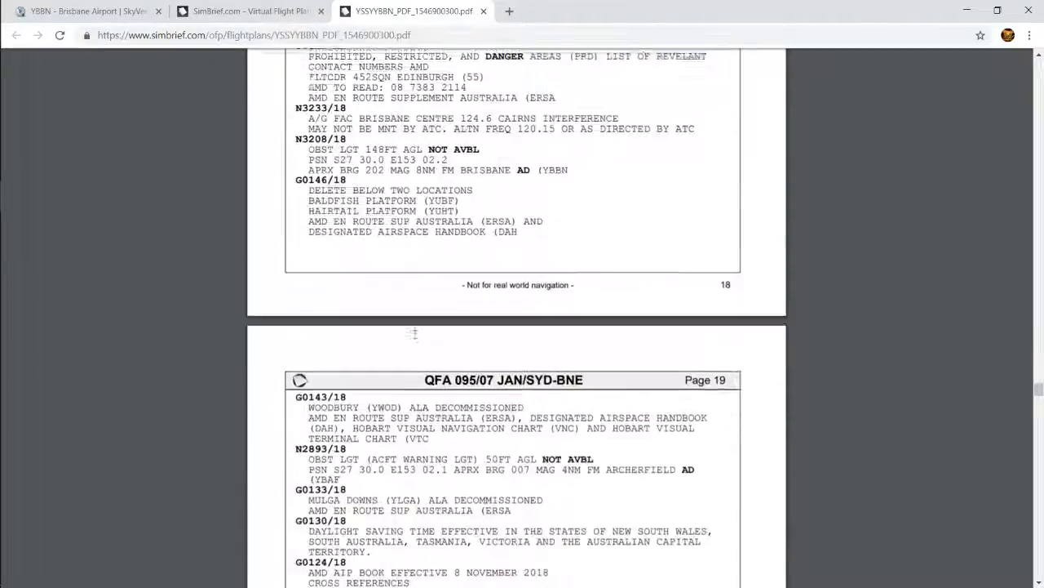
{"action": "scroll", "coordinate": [414, 333], "scroll_direction": "down", "scroll_amount": 20}
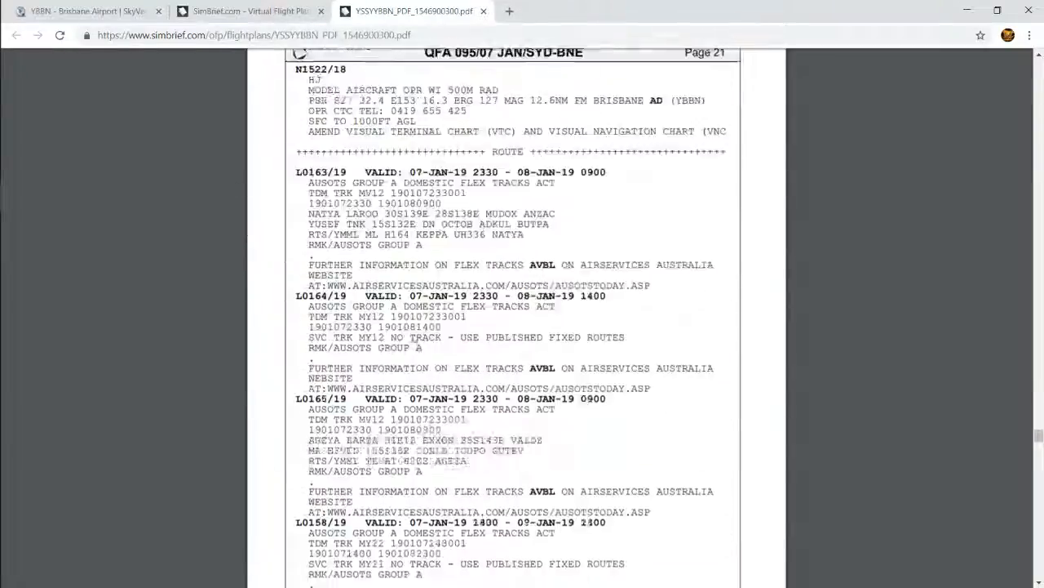
{"action": "scroll", "coordinate": [413, 337], "scroll_direction": "down", "scroll_amount": 20}
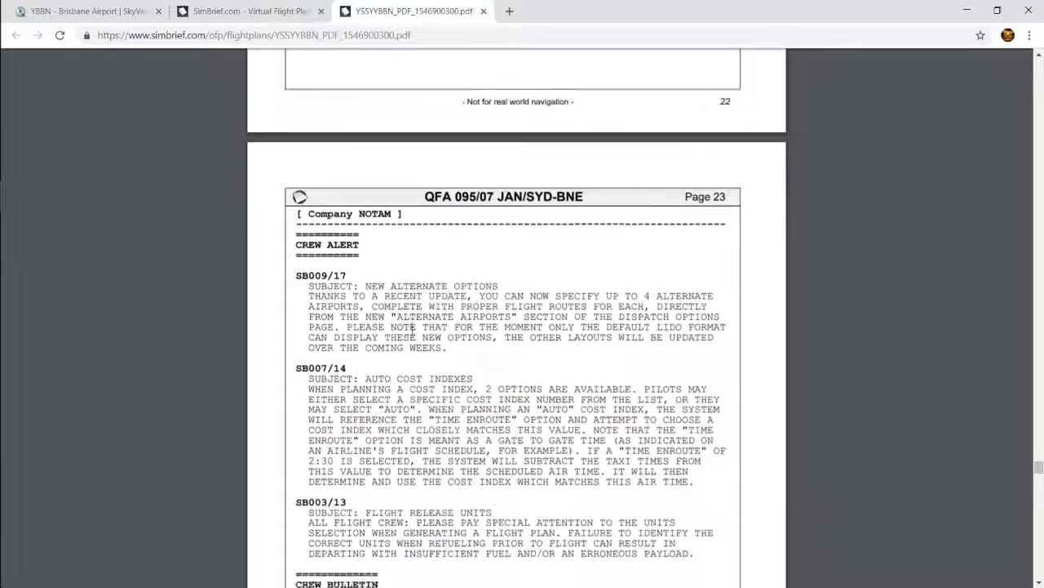
{"action": "scroll", "coordinate": [413, 333], "scroll_direction": "down", "scroll_amount": 8}
Go back through the NOTAM pages to recheck the airport notices, the Airport WX List and the flight log
{"action": "scroll", "coordinate": [412, 333], "scroll_direction": "up", "scroll_amount": 18}
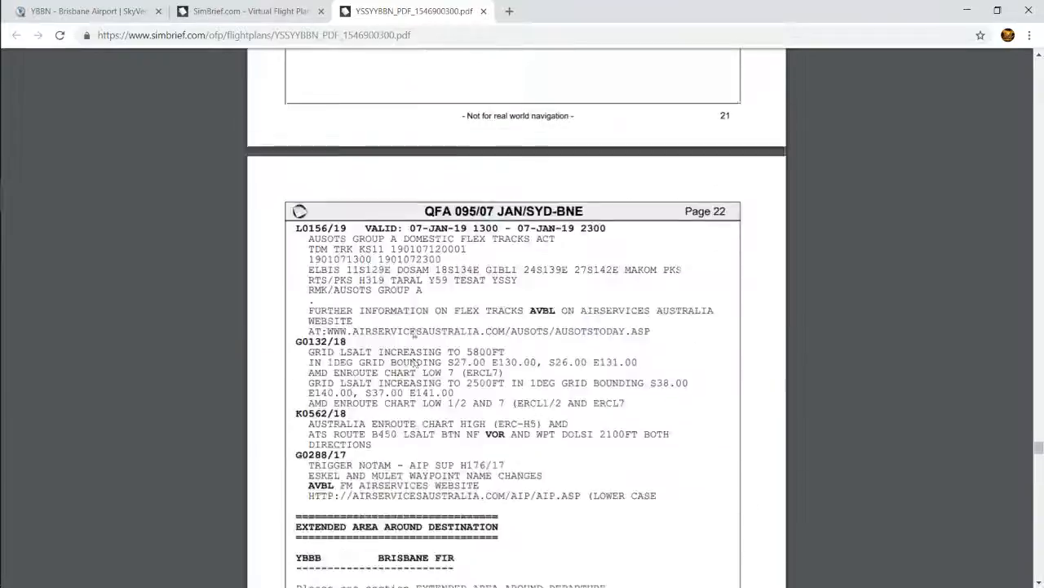
{"action": "scroll", "coordinate": [413, 361], "scroll_direction": "up", "scroll_amount": 20}
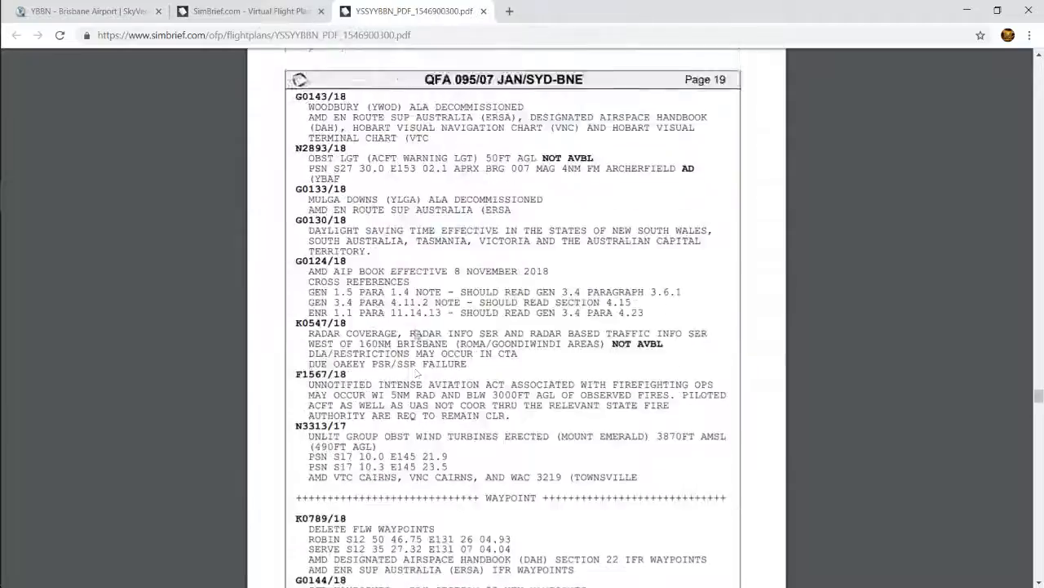
{"action": "scroll", "coordinate": [415, 372], "scroll_direction": "up", "scroll_amount": 20}
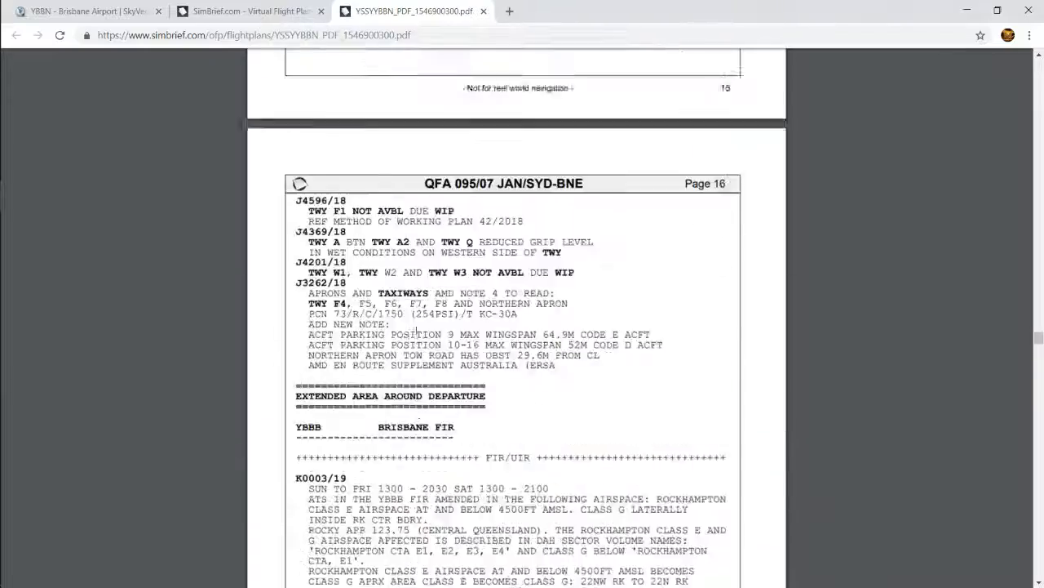
{"action": "scroll", "coordinate": [416, 330], "scroll_direction": "up", "scroll_amount": 20}
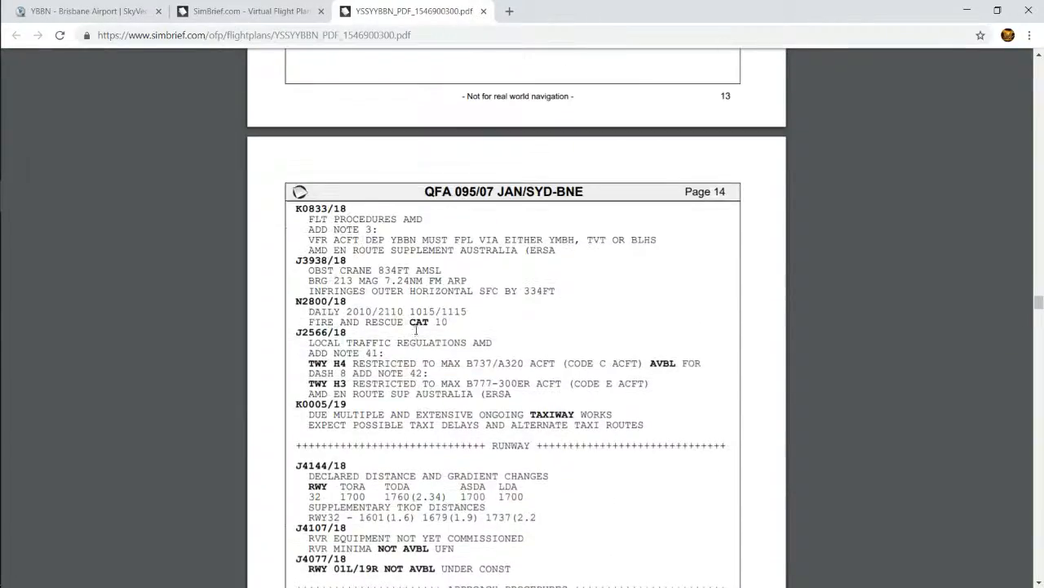
{"action": "scroll", "coordinate": [416, 330], "scroll_direction": "up", "scroll_amount": 15}
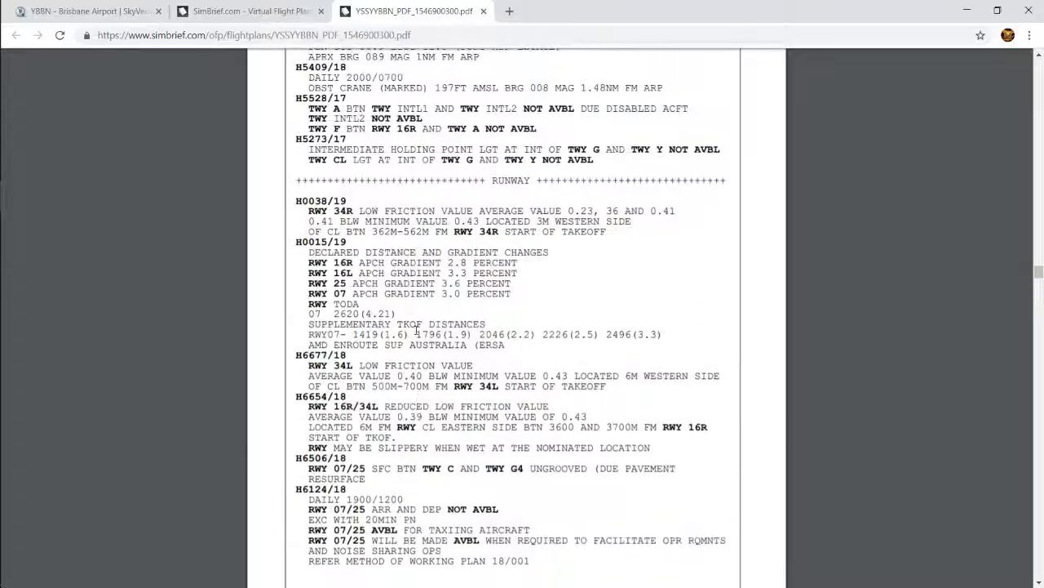
{"action": "scroll", "coordinate": [416, 330], "scroll_direction": "up", "scroll_amount": 15}
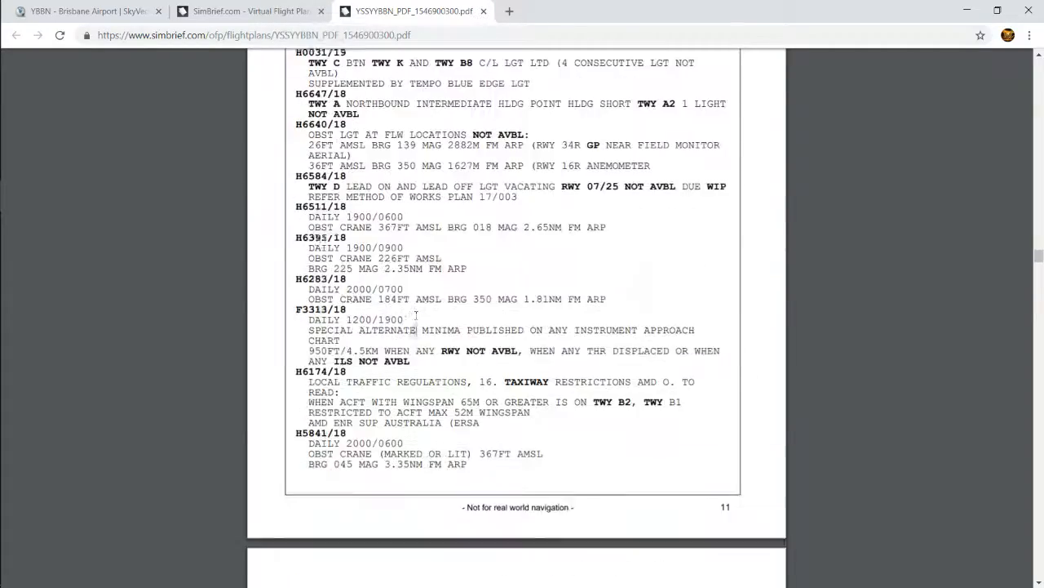
{"action": "scroll", "coordinate": [416, 331], "scroll_direction": "up", "scroll_amount": 15}
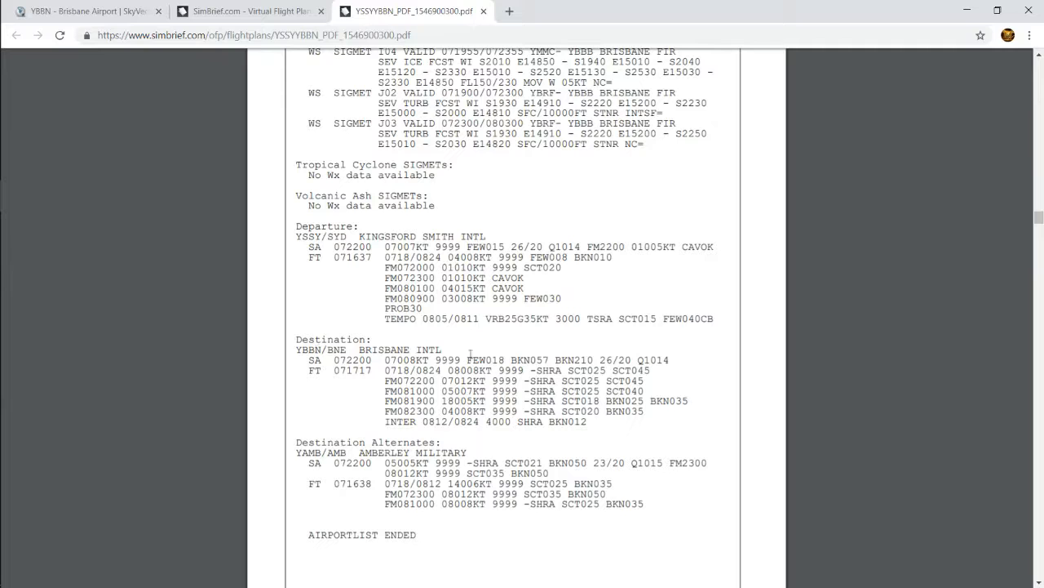
{"action": "scroll", "coordinate": [443, 267], "scroll_direction": "up", "scroll_amount": 15}
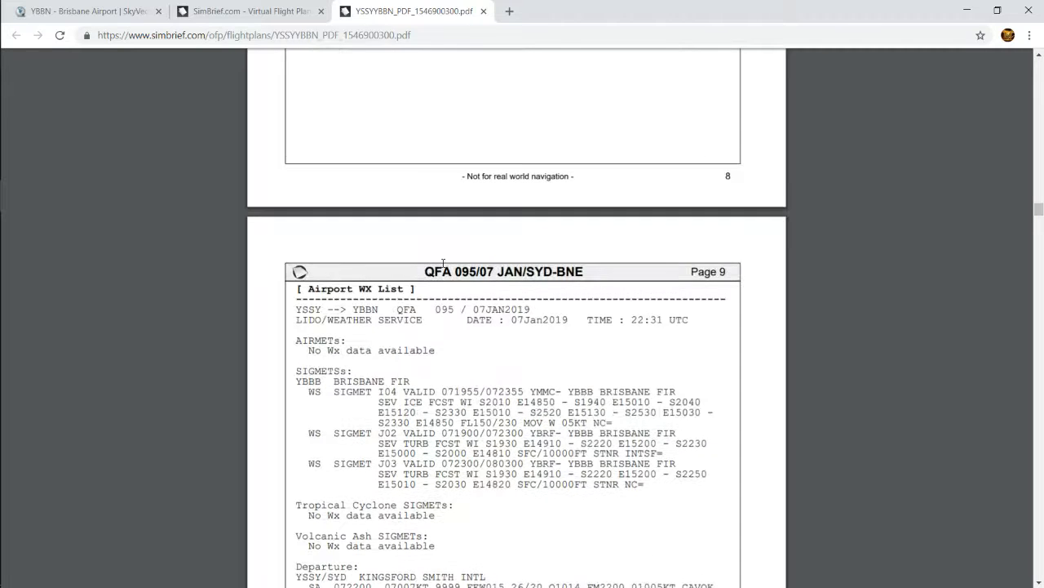
{"action": "scroll", "coordinate": [437, 271], "scroll_direction": "up", "scroll_amount": 15}
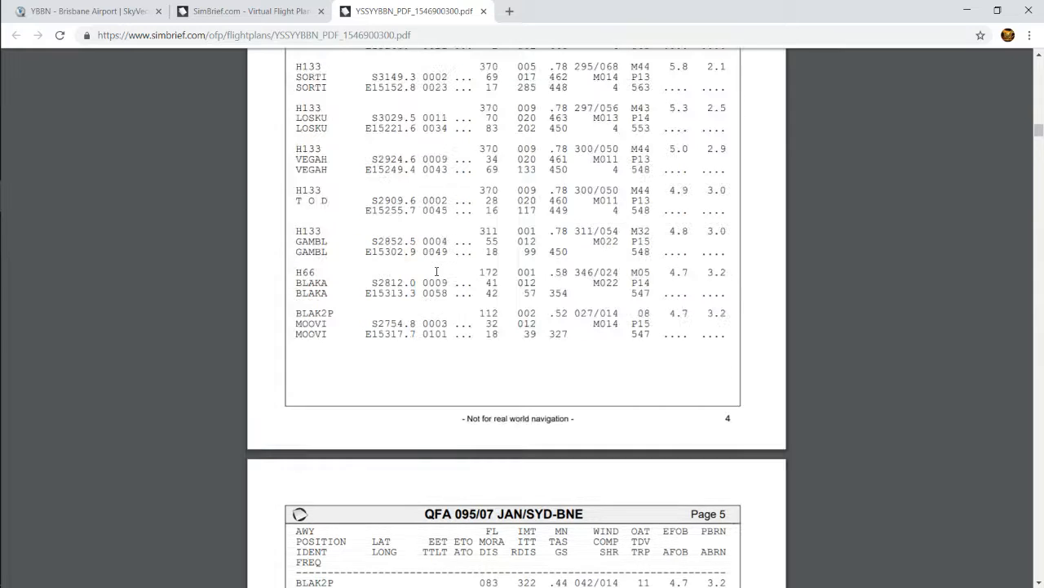
Highlight the estimated passenger count and cargo weight in the weights table on page 3
{"action": "scroll", "coordinate": [437, 271], "scroll_direction": "up", "scroll_amount": 12}
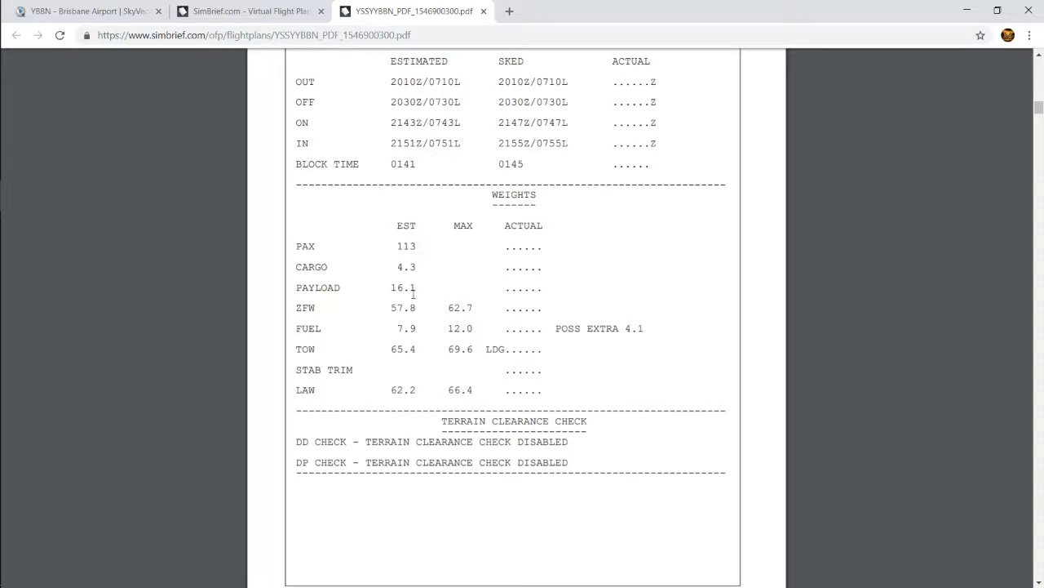
{"action": "double_click", "coordinate": [413, 249]}
{"action": "left_click", "coordinate": [400, 247]}
{"action": "left_click_drag", "start_coordinate": [399, 266], "coordinate": [426, 266]}
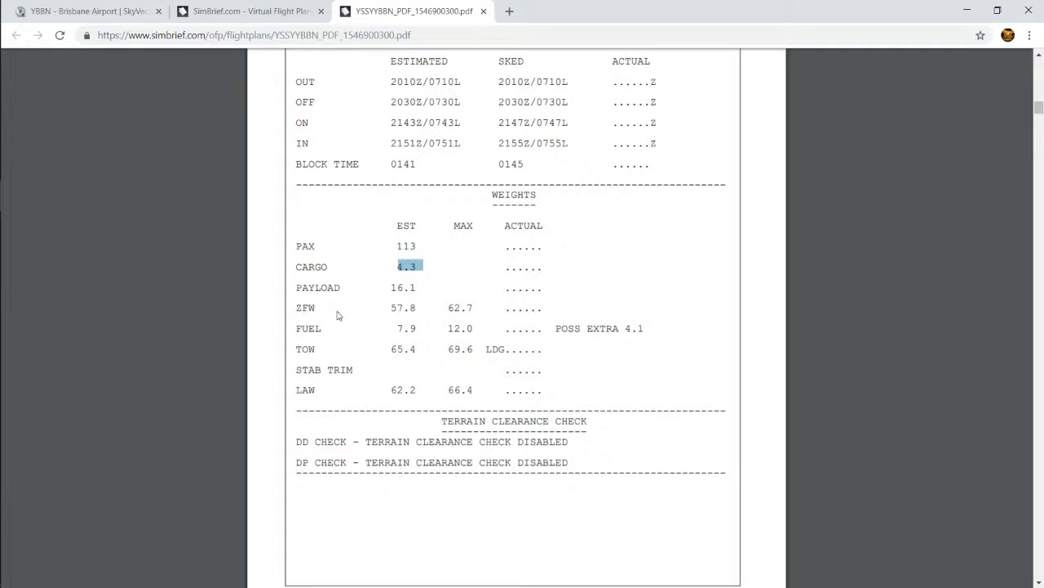
Highlight the estimated and maximum zero fuel weights, the passenger count, and the estimated fuel, takeoff and landing weights in the weights table
{"action": "left_click_drag", "start_coordinate": [392, 308], "coordinate": [427, 309]}
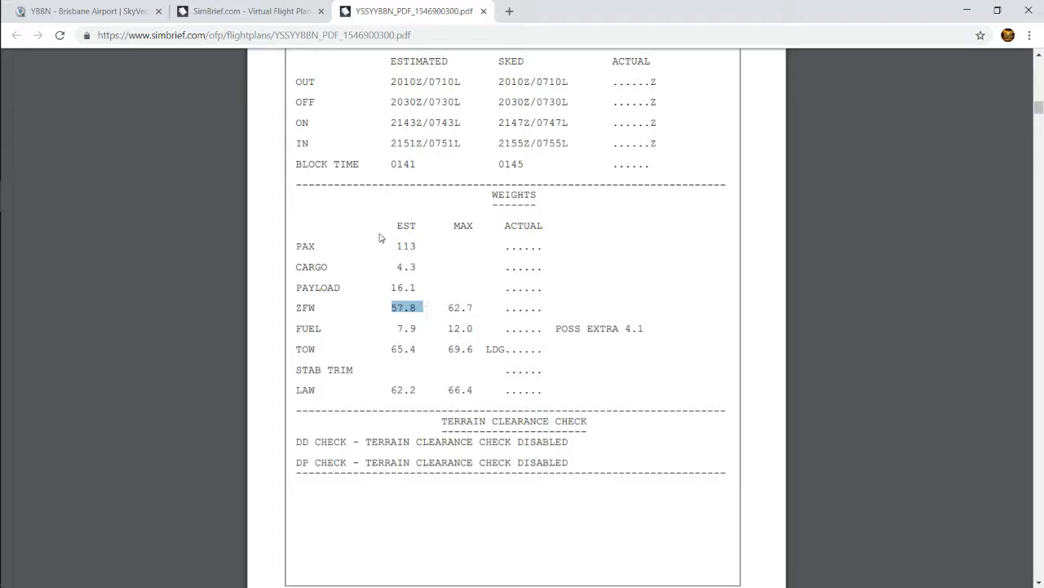
{"action": "left_click_drag", "start_coordinate": [394, 247], "coordinate": [424, 246]}
{"action": "left_click", "coordinate": [385, 274]}
{"action": "left_click_drag", "start_coordinate": [448, 308], "coordinate": [483, 307]}
{"action": "left_click_drag", "start_coordinate": [393, 307], "coordinate": [484, 307]}
{"action": "left_click_drag", "start_coordinate": [386, 308], "coordinate": [423, 308]}
{"action": "left_click_drag", "start_coordinate": [397, 329], "coordinate": [422, 351]}
{"action": "left_click_drag", "start_coordinate": [390, 391], "coordinate": [420, 394]}
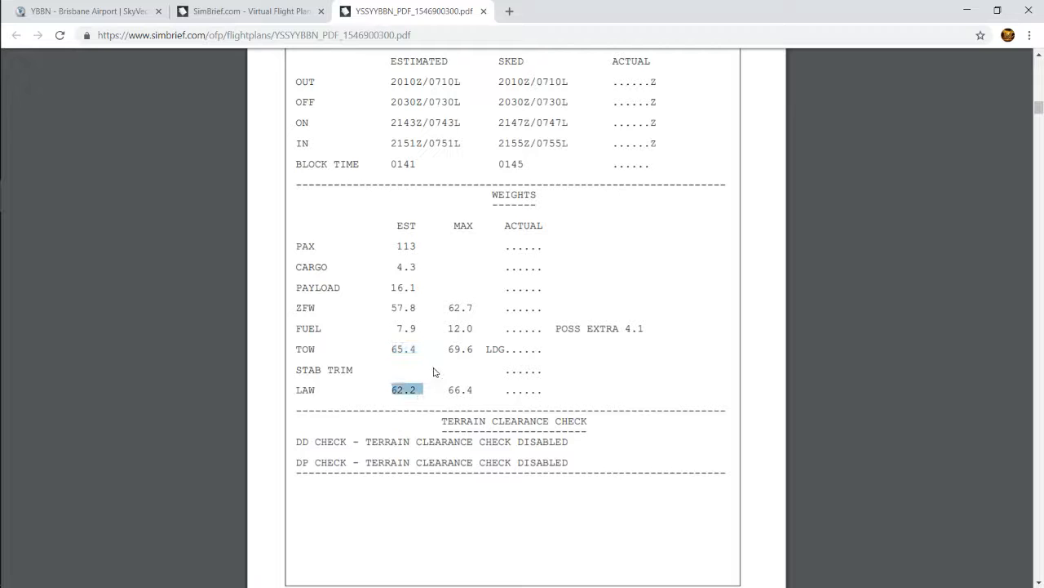
Return to the first page of the OFP, and look over the OFP summary and route map in the SimBrief briefing
{"action": "scroll", "coordinate": [440, 359], "scroll_direction": "up", "scroll_amount": 15}
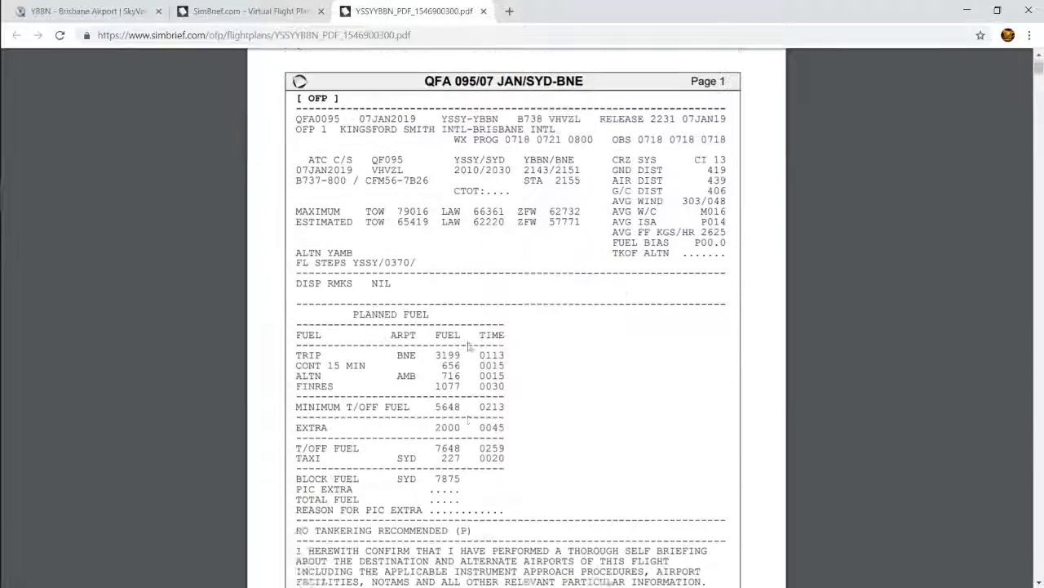
{"action": "scroll", "coordinate": [469, 346], "scroll_direction": "up", "scroll_amount": 1}
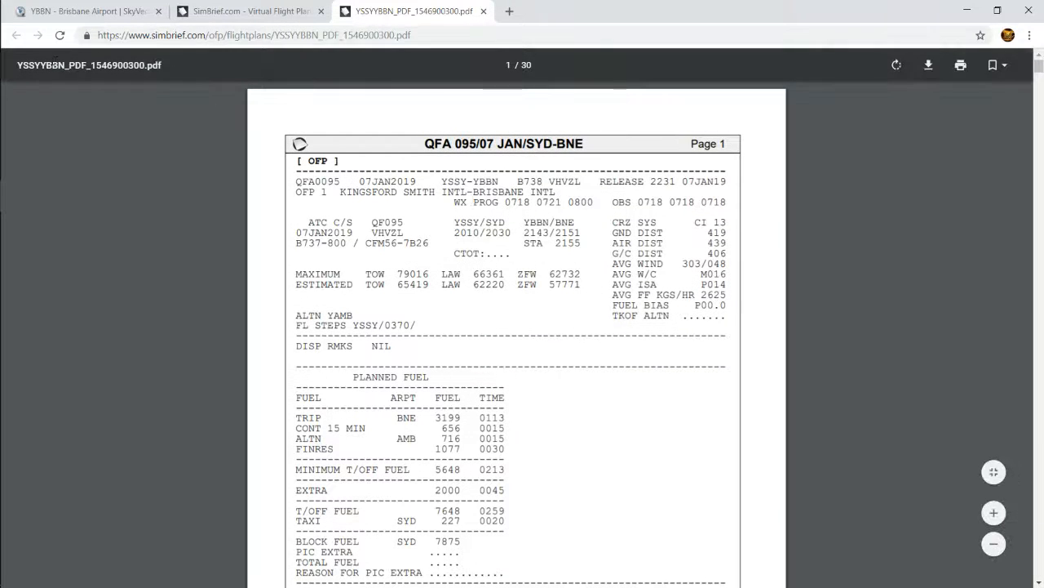
{"action": "left_click", "coordinate": [212, 13]}
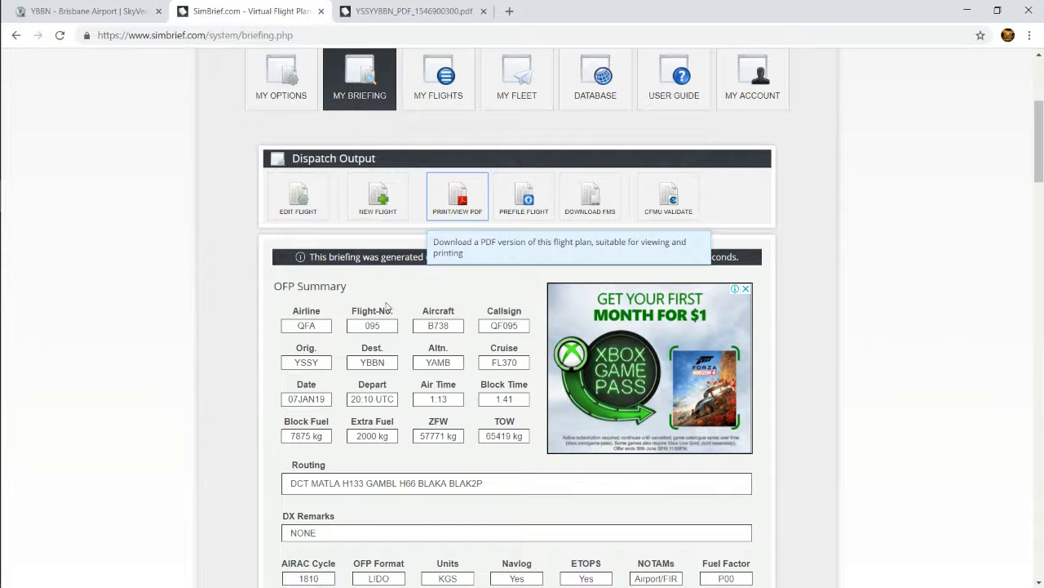
{"action": "scroll", "coordinate": [387, 306], "scroll_direction": "down", "scroll_amount": 4}
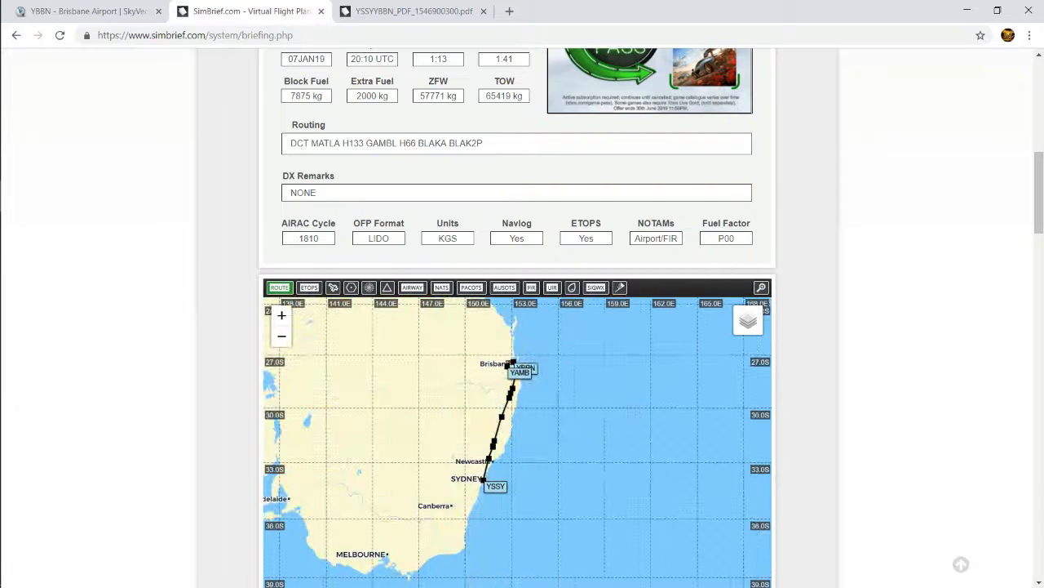
{"action": "scroll", "coordinate": [891, 373], "scroll_direction": "up", "scroll_amount": 6}
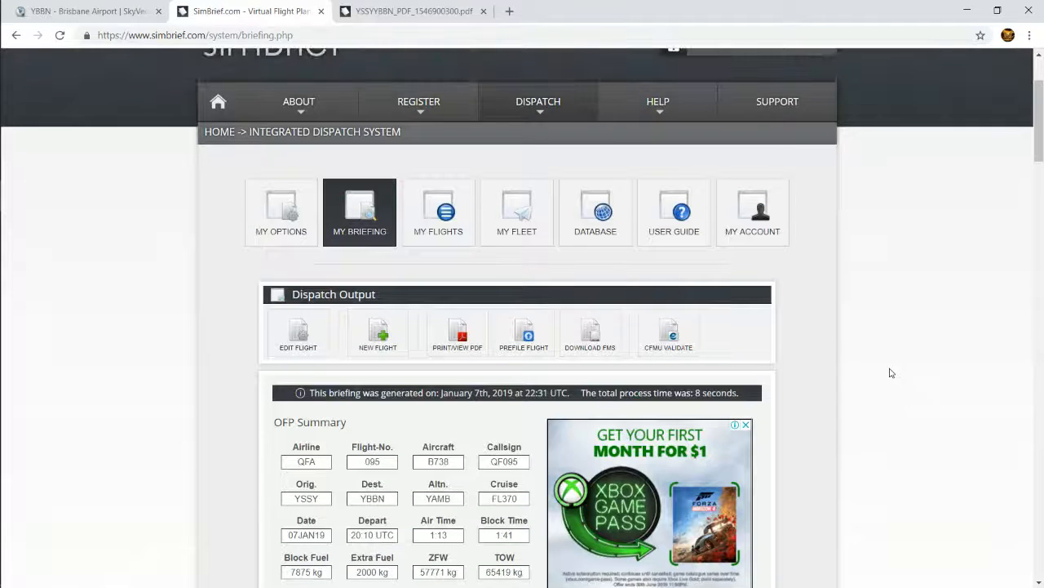